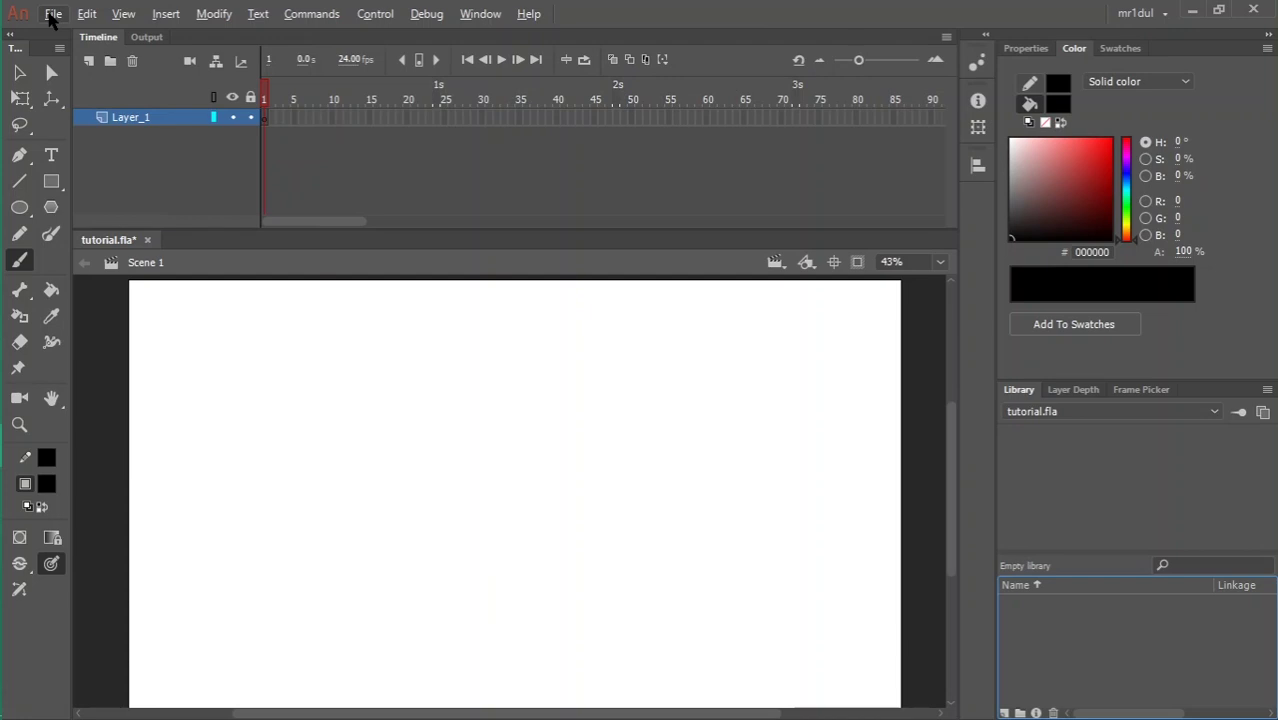
- Import tutorial_audio.wav into the library and select it there to preview its waveform
left_click(50, 14)
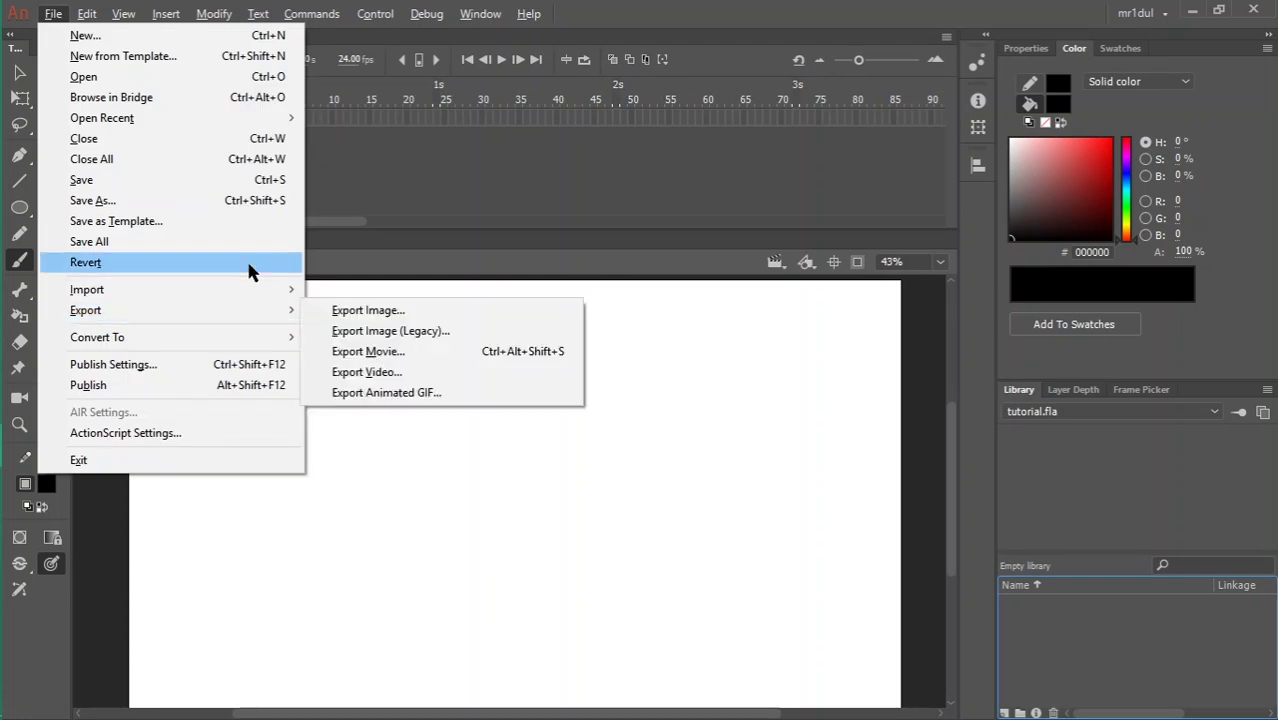
mouse_move(282, 291)
left_click(340, 312)
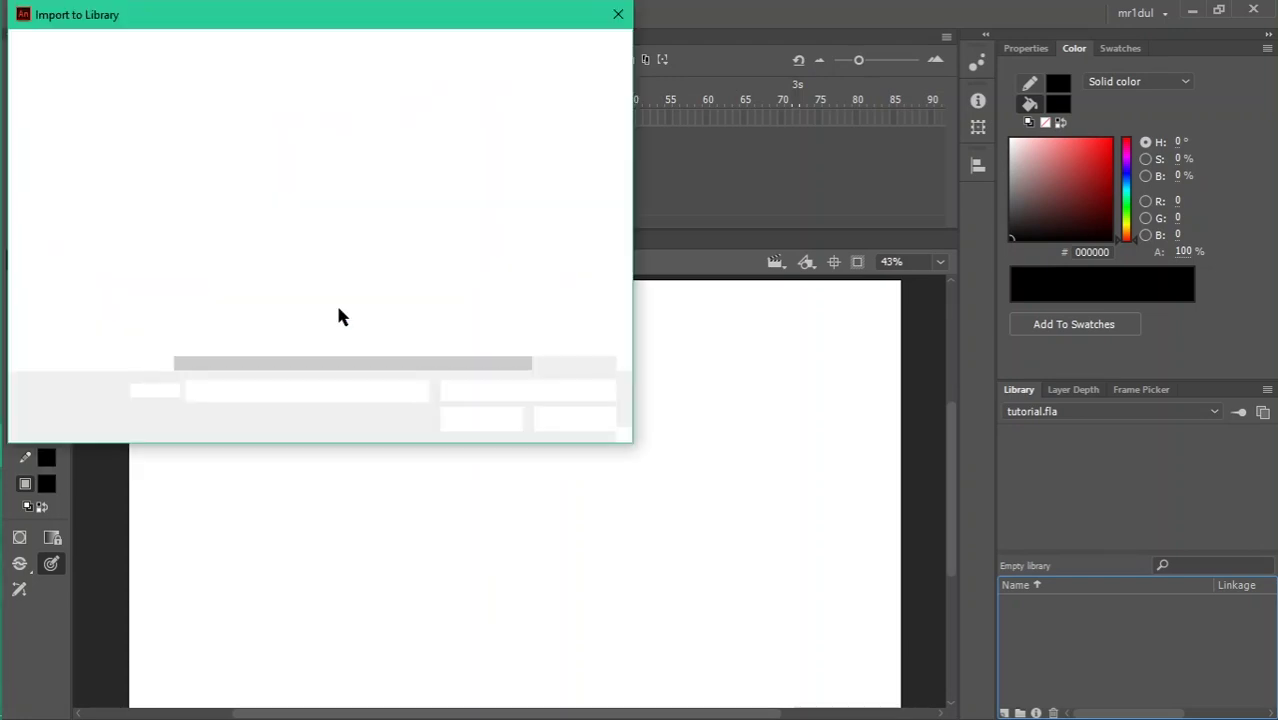
left_click(305, 192)
left_click(450, 419)
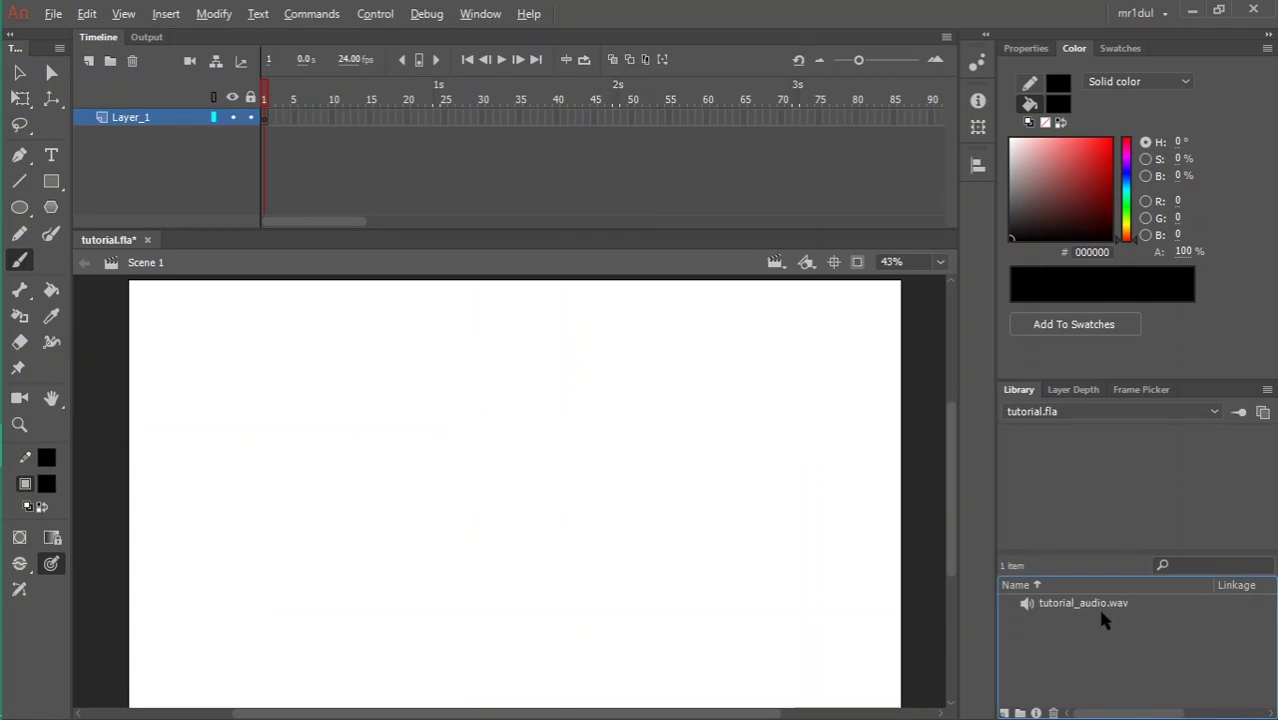
left_click(1101, 608)
- Import tutorial_image.jpg into the library
left_click(55, 16)
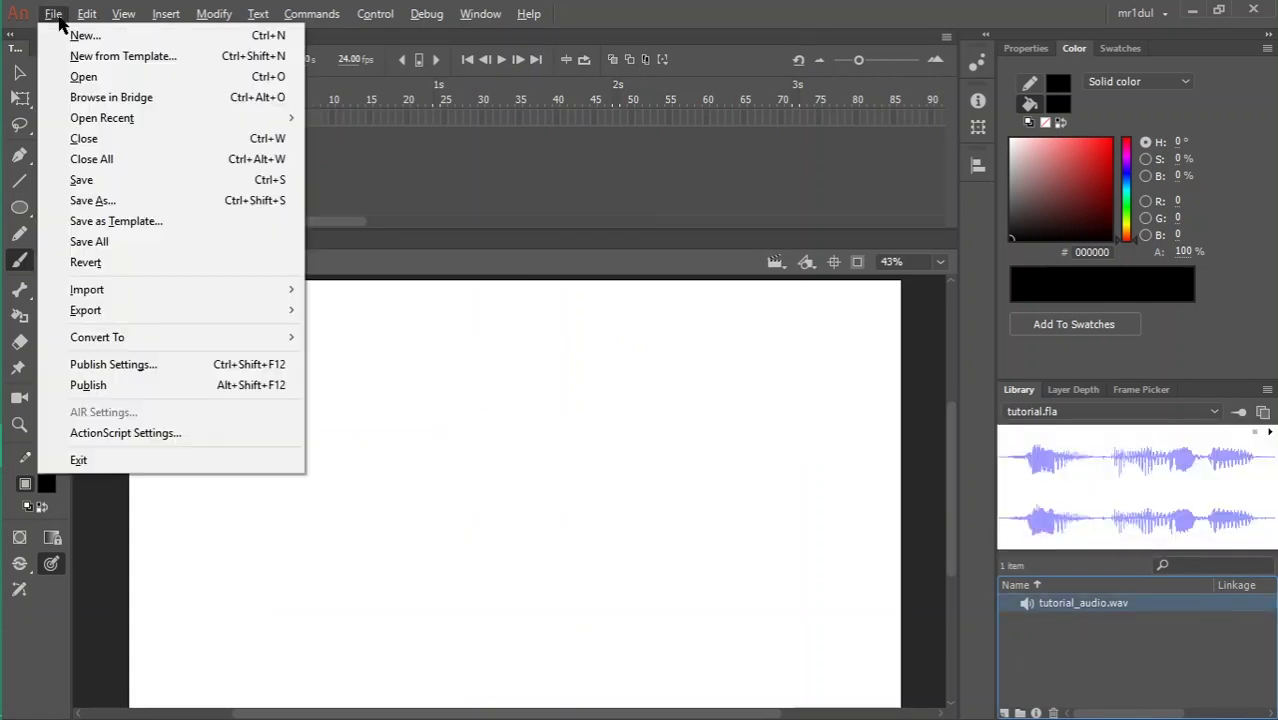
mouse_move(194, 289)
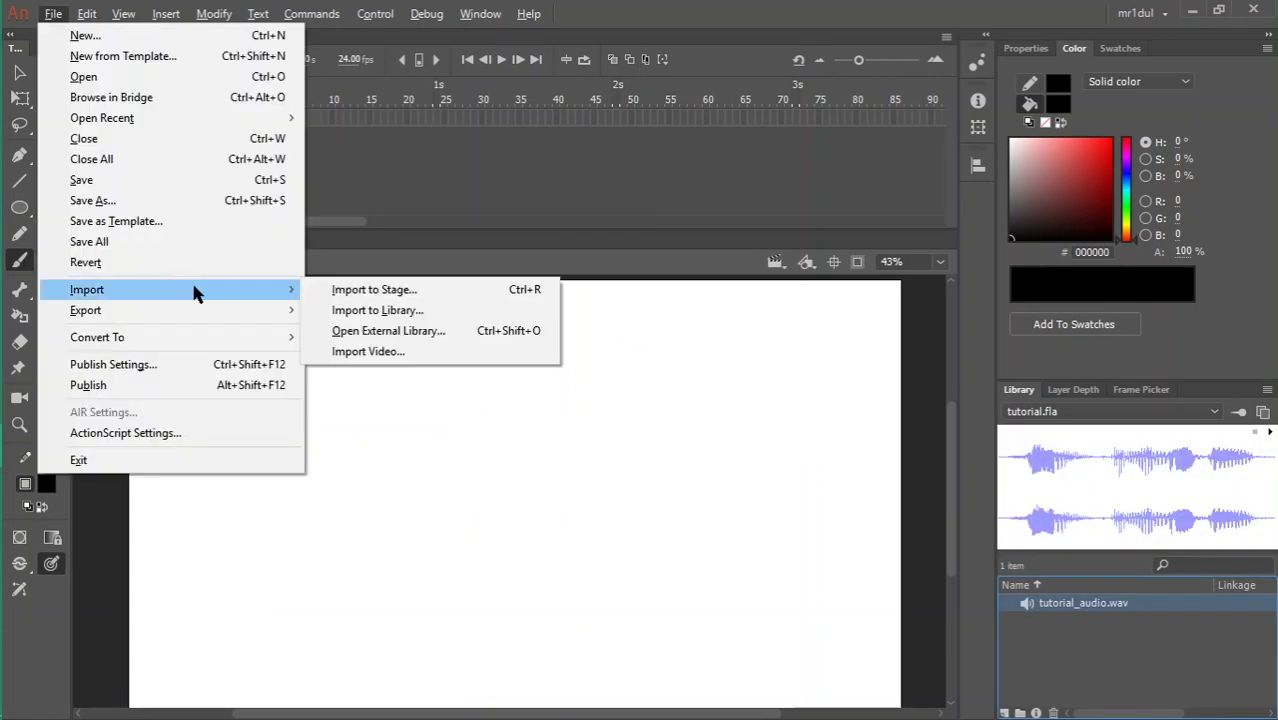
left_click(375, 309)
left_click(240, 210)
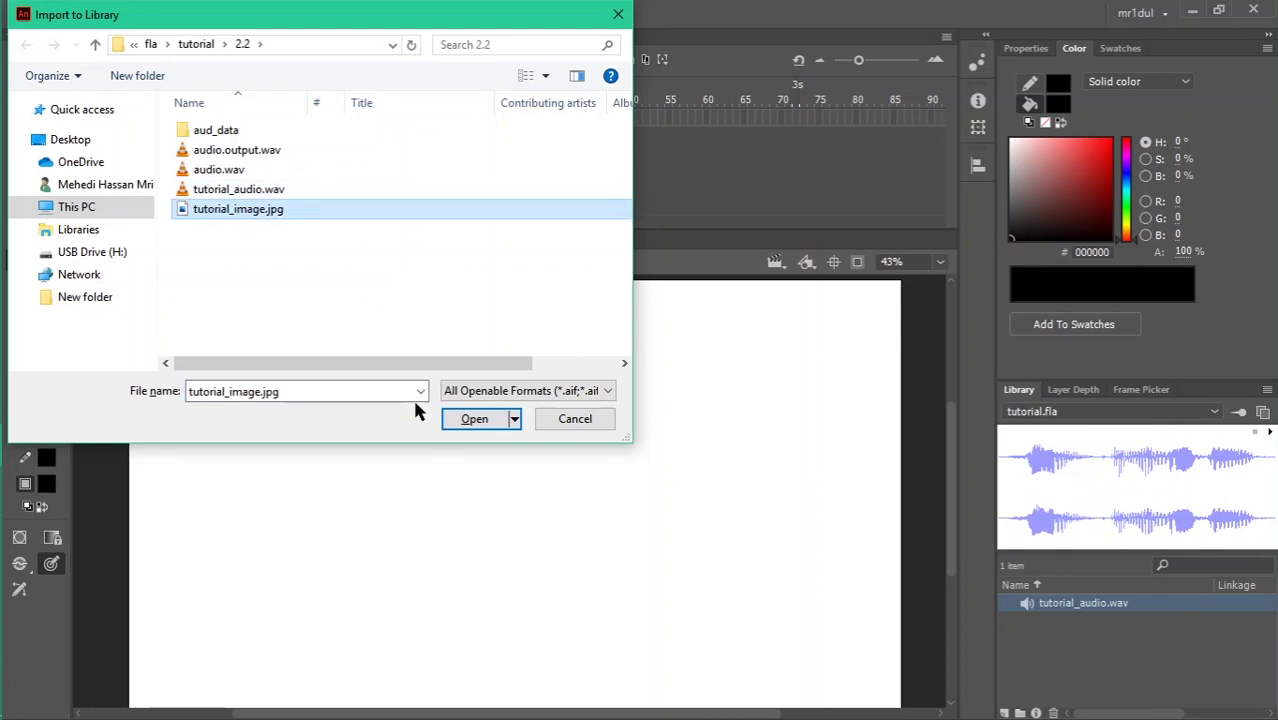
left_click(458, 420)
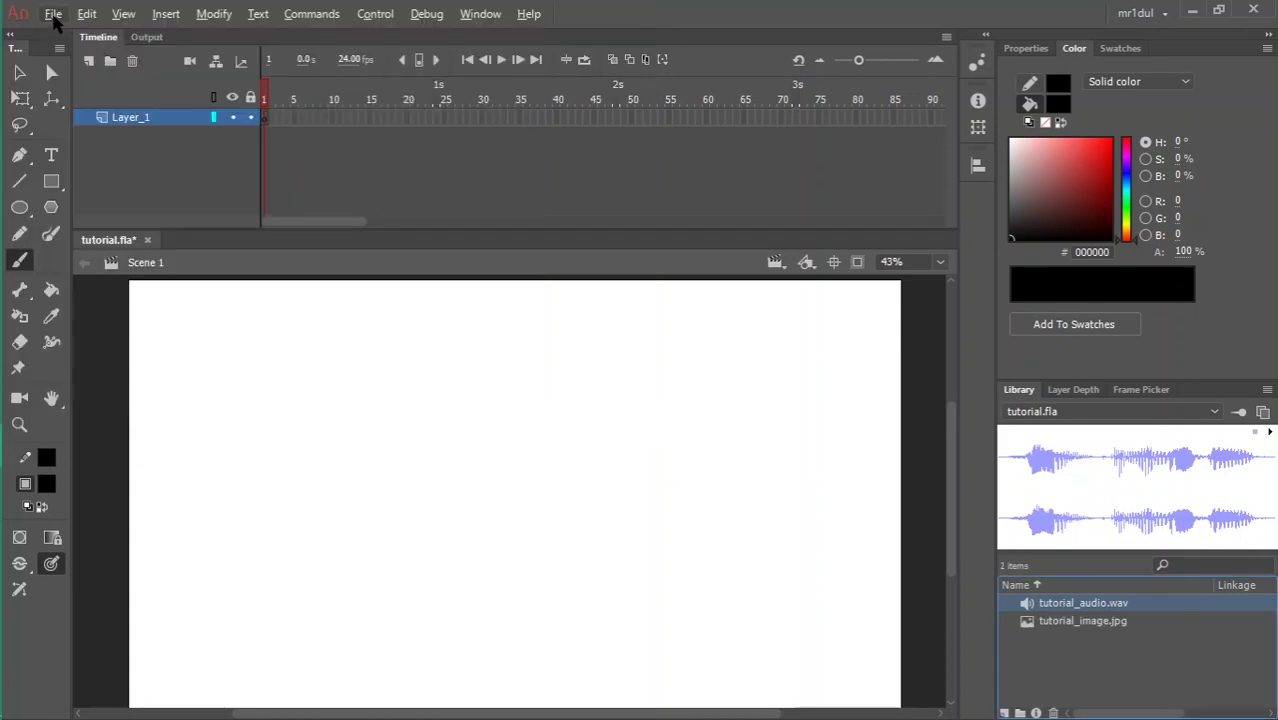
left_click(54, 18)
mouse_move(258, 297)
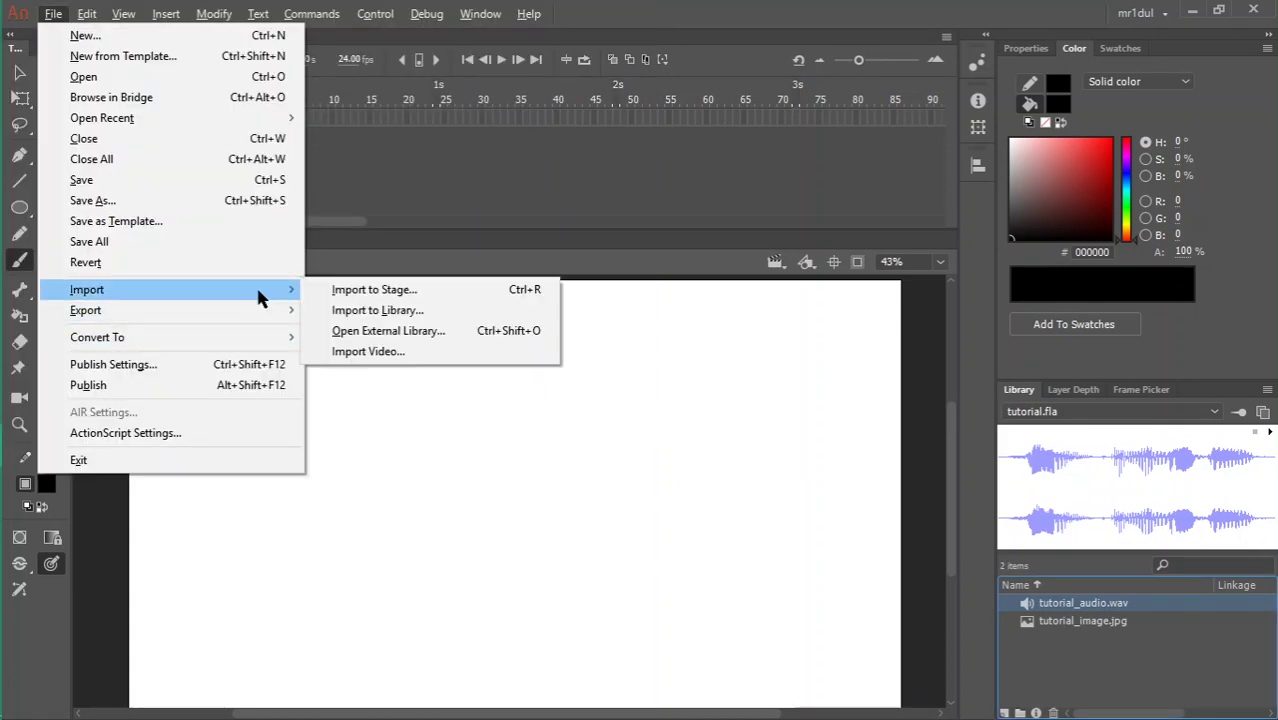
left_click(746, 461)
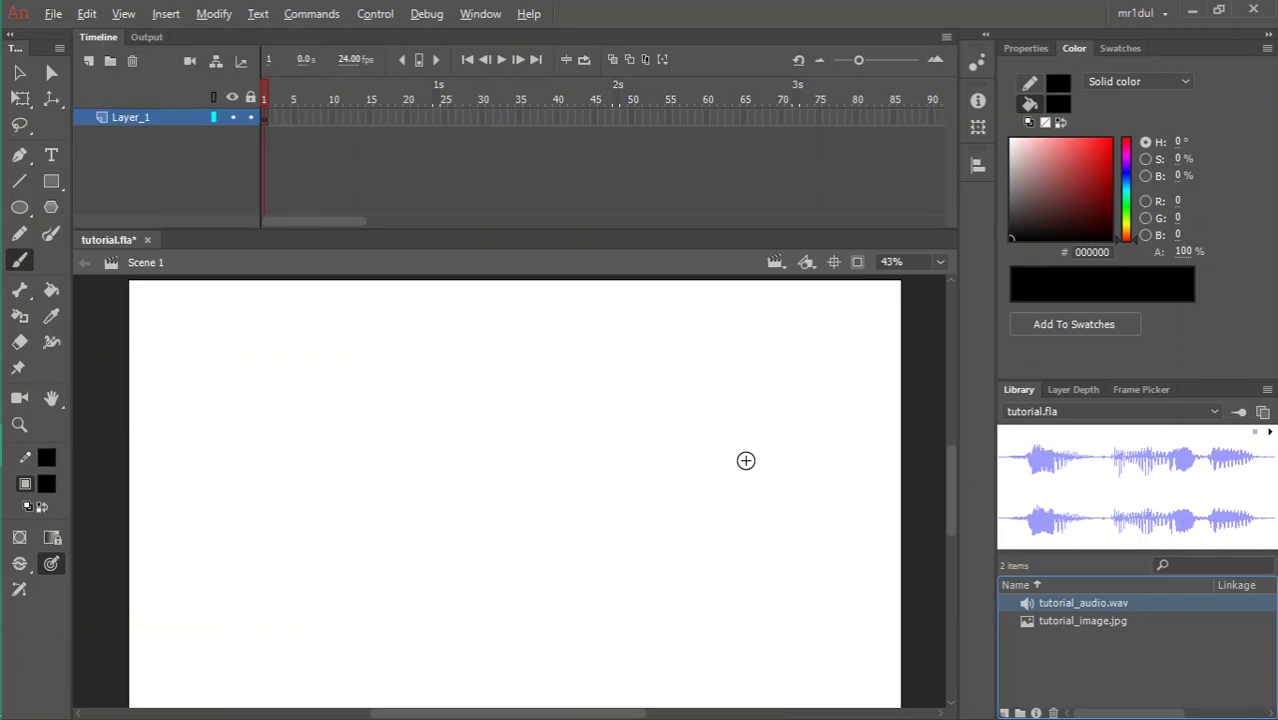
- Place tutorial_image.jpg from the library on the stage and scale it down with Free Transform toward the stage outline
left_click(1090, 624)
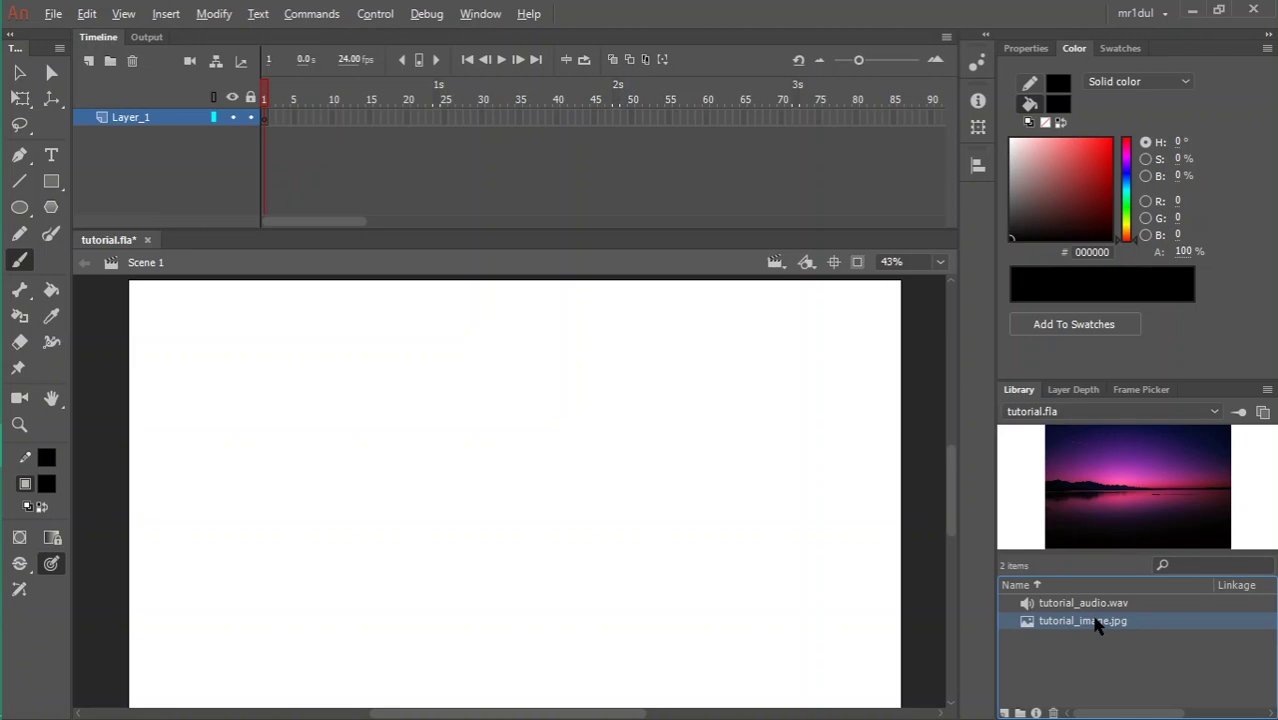
left_click_drag(1090, 624, 533, 533)
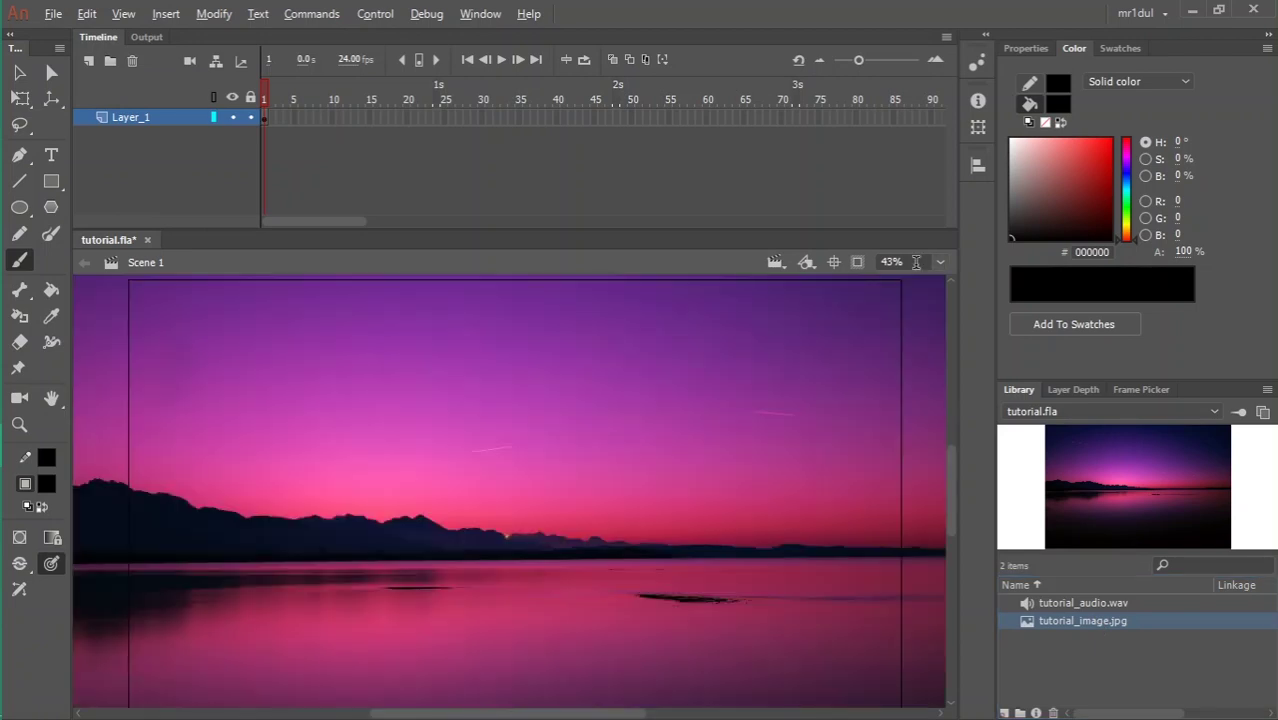
left_click(940, 262)
left_click(940, 298)
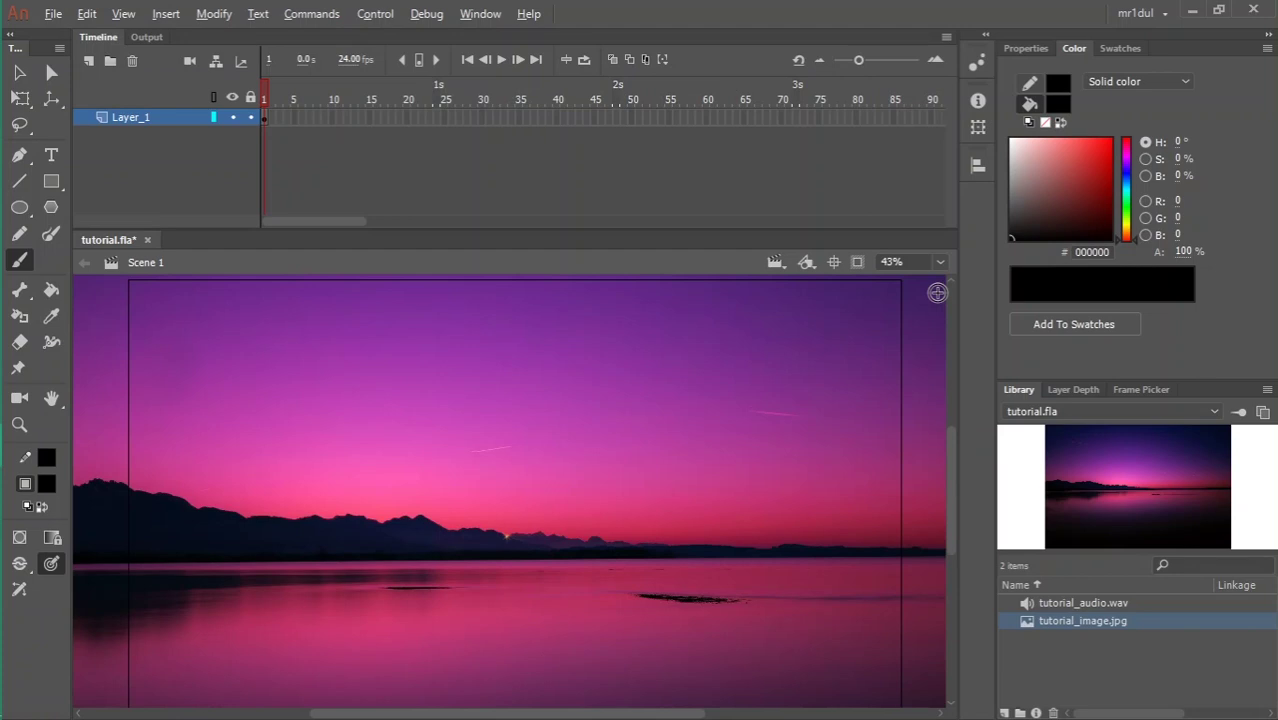
left_click(940, 262)
left_click(918, 322)
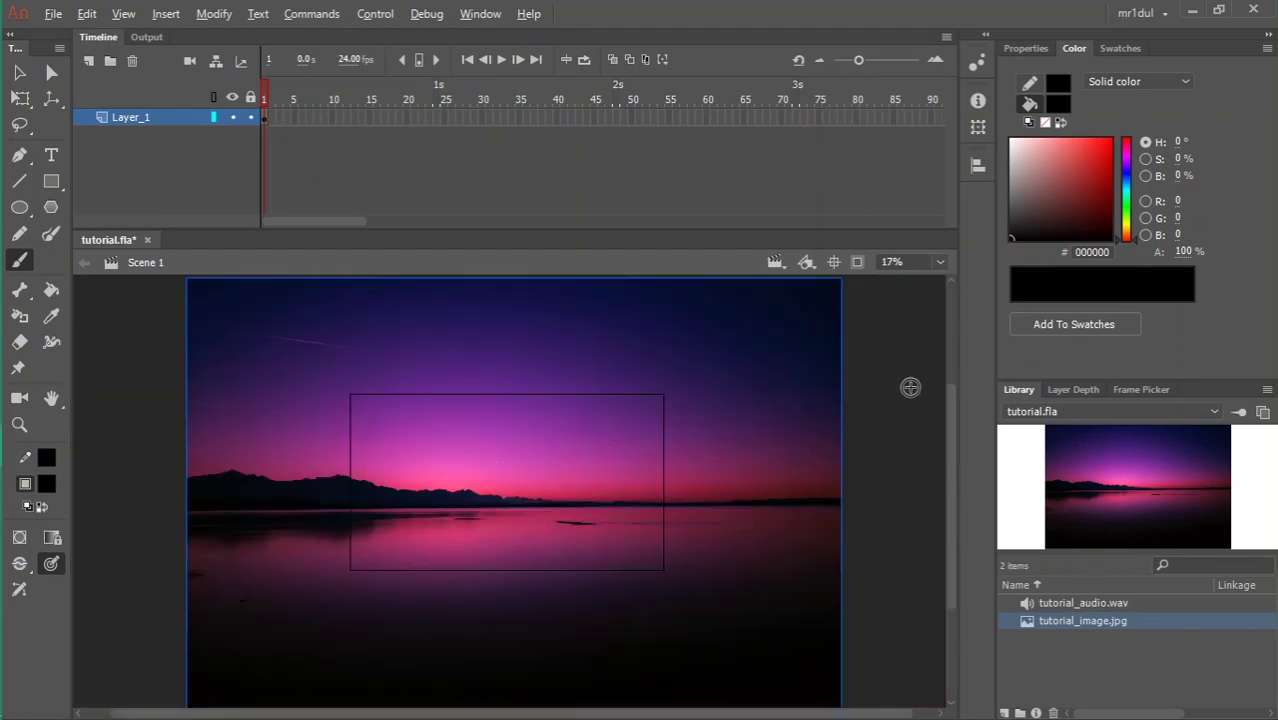
key("q")
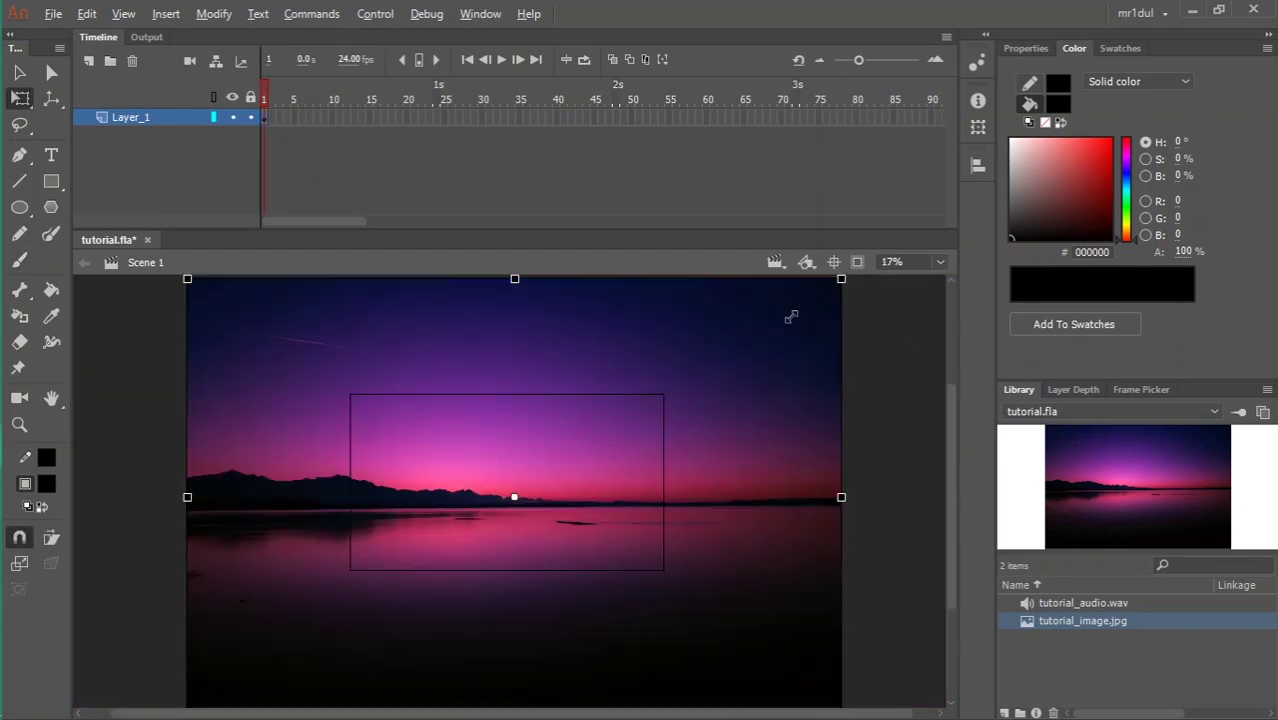
left_click_drag(790, 314, 742, 342)
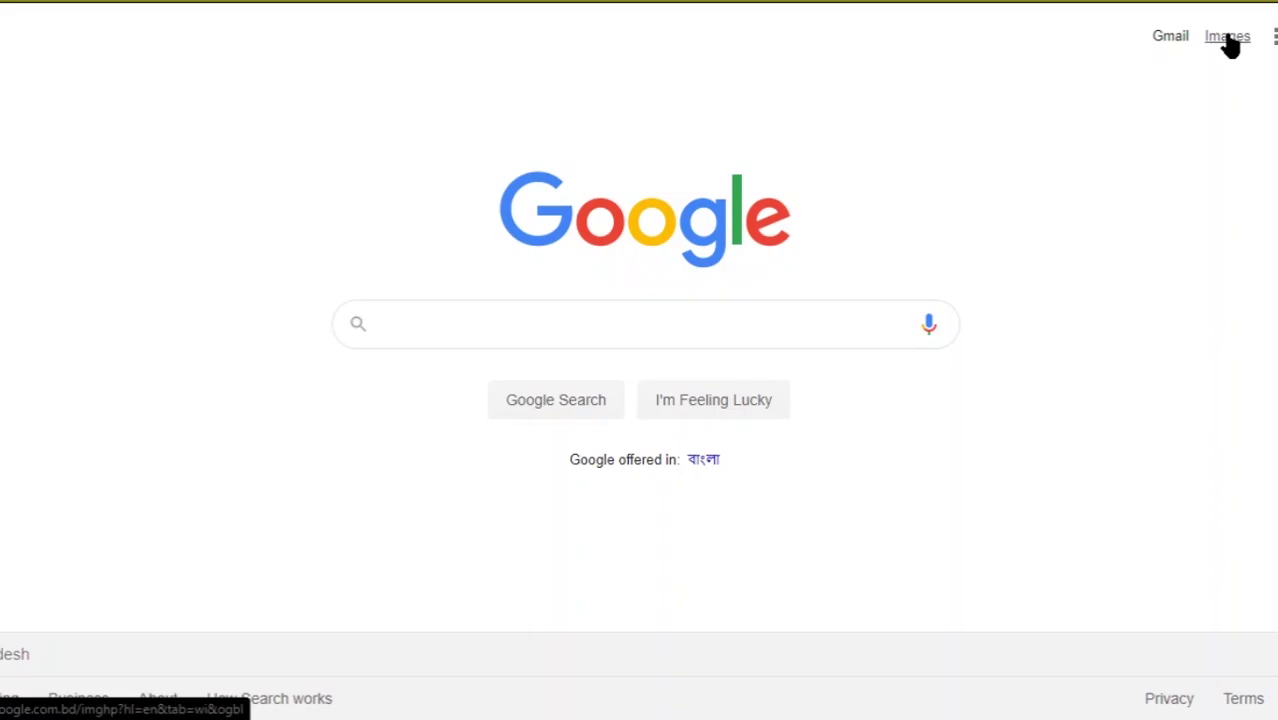
- Copy the red tree photo from Google Images in the browser and paste it in the center of the stage in Adobe Animate
left_click(1230, 38)
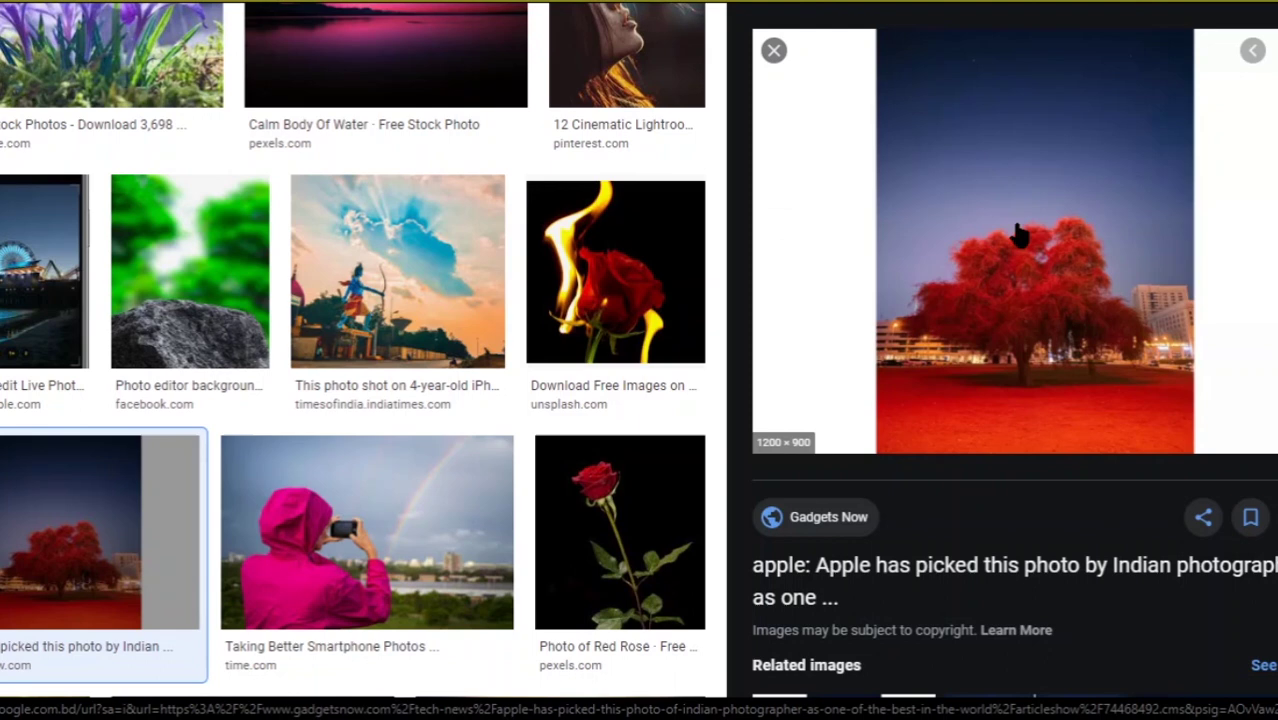
right_click(1013, 234)
left_click(1085, 439)
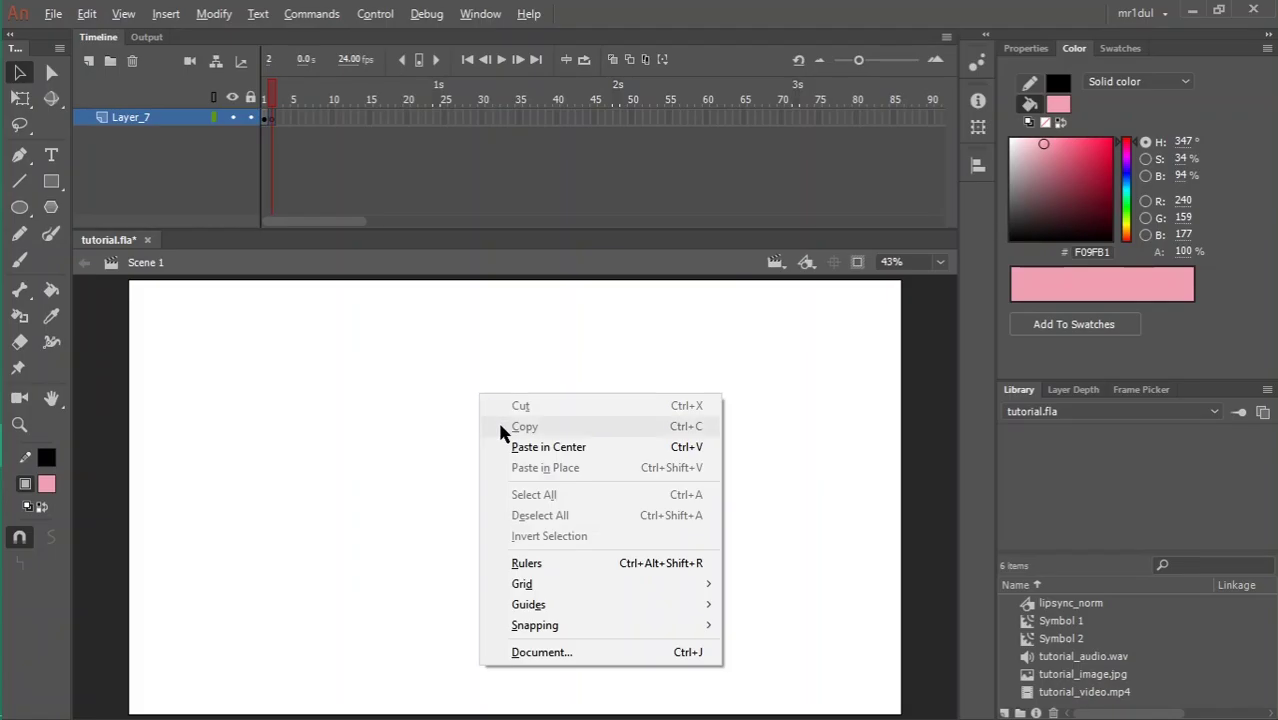
left_click(516, 448)
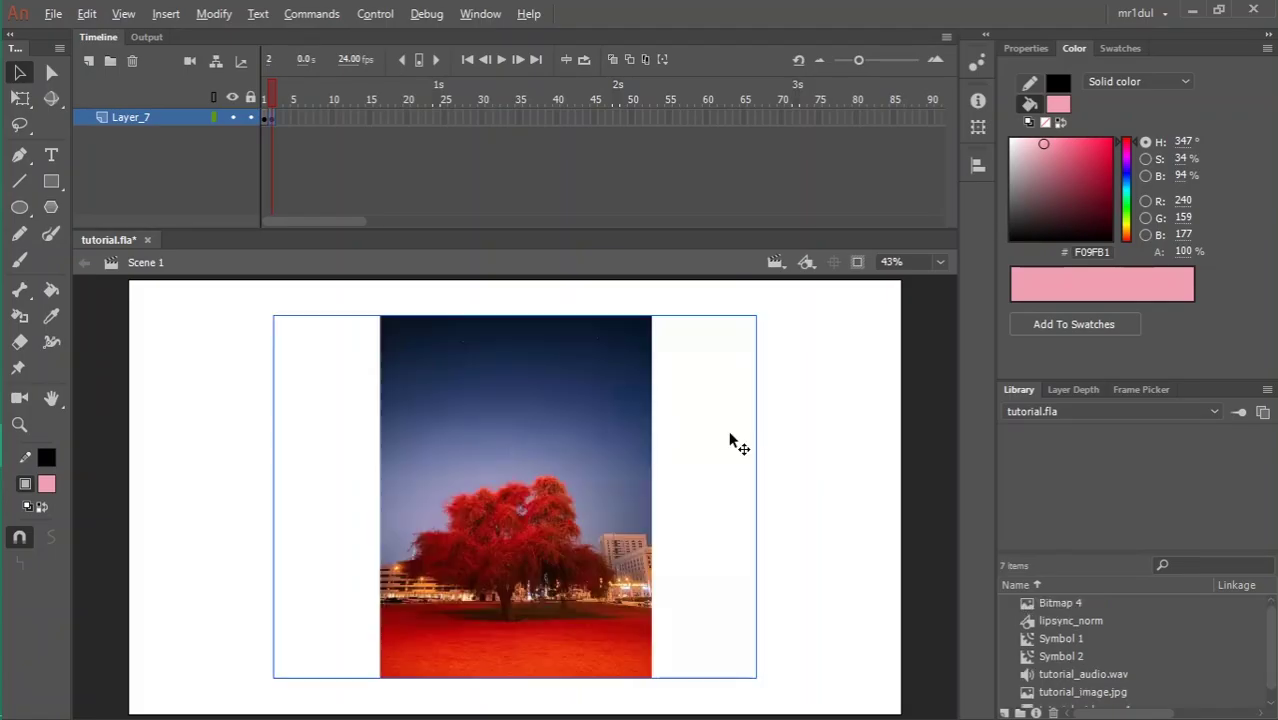
key("q")
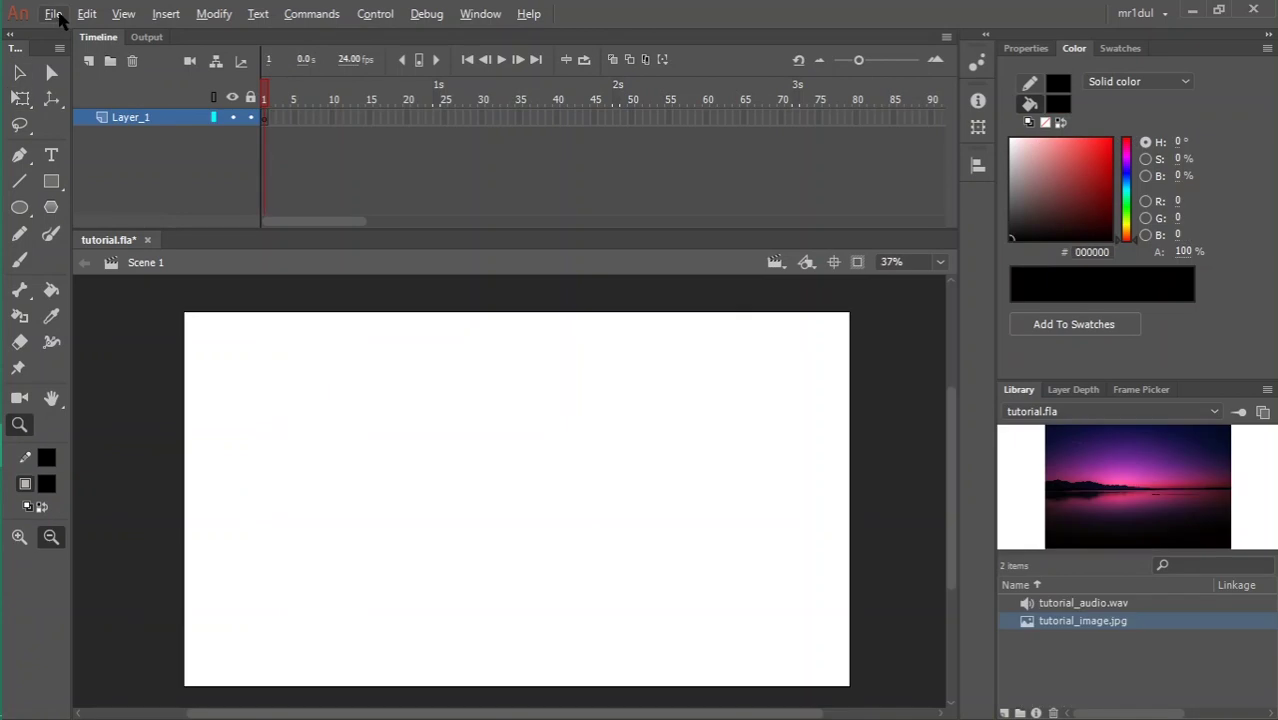
- Start a video import with the Embed H.264 video in timeline option, choosing tutorial_video.mp4 as the source file
left_click(56, 15)
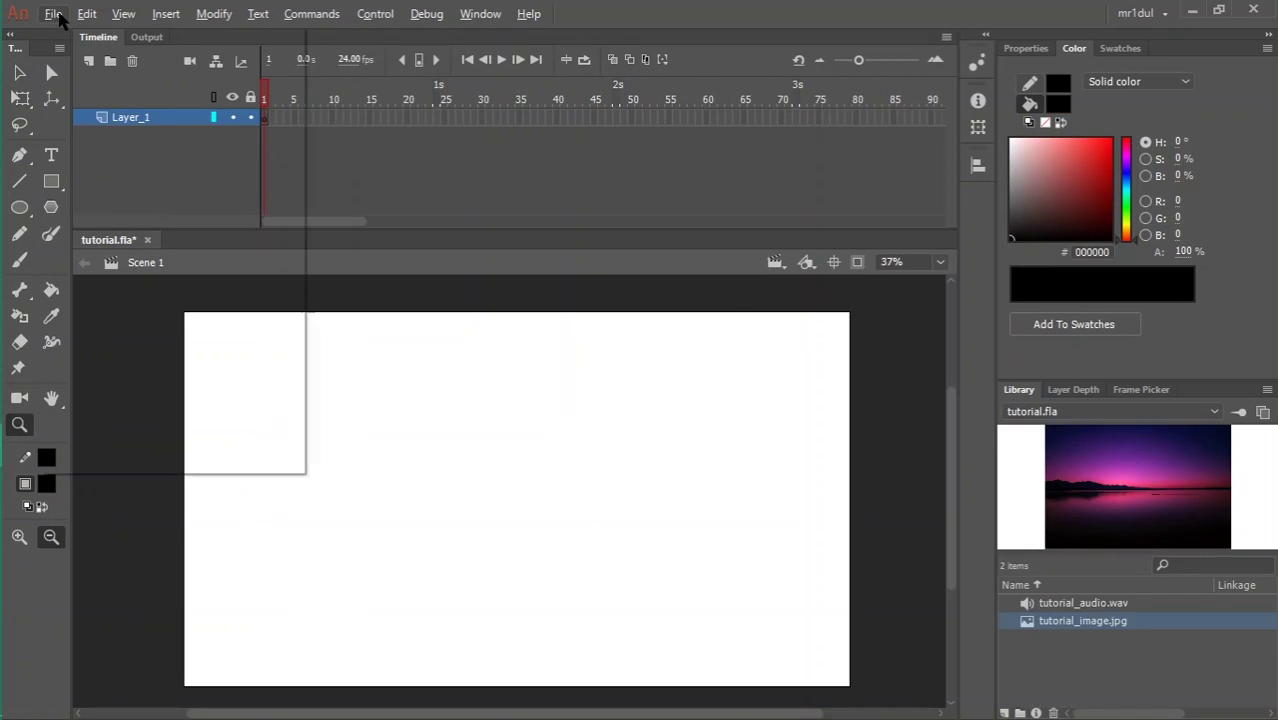
mouse_move(274, 295)
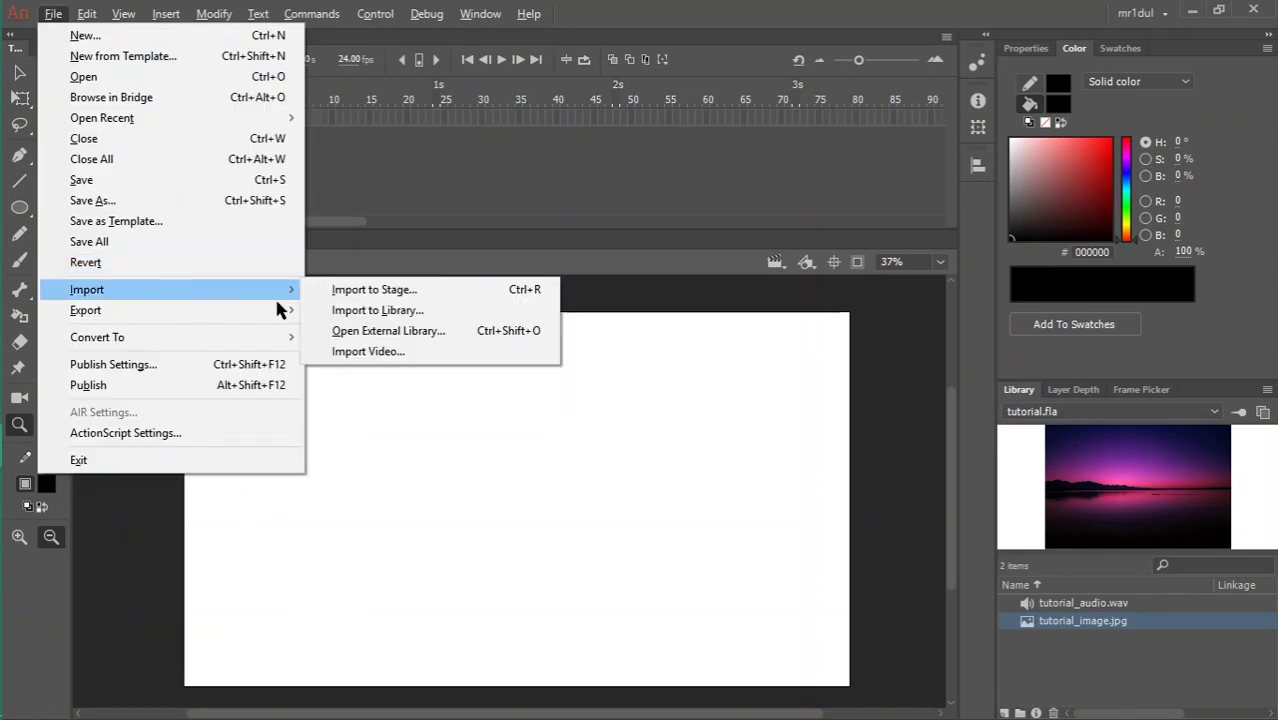
left_click(362, 350)
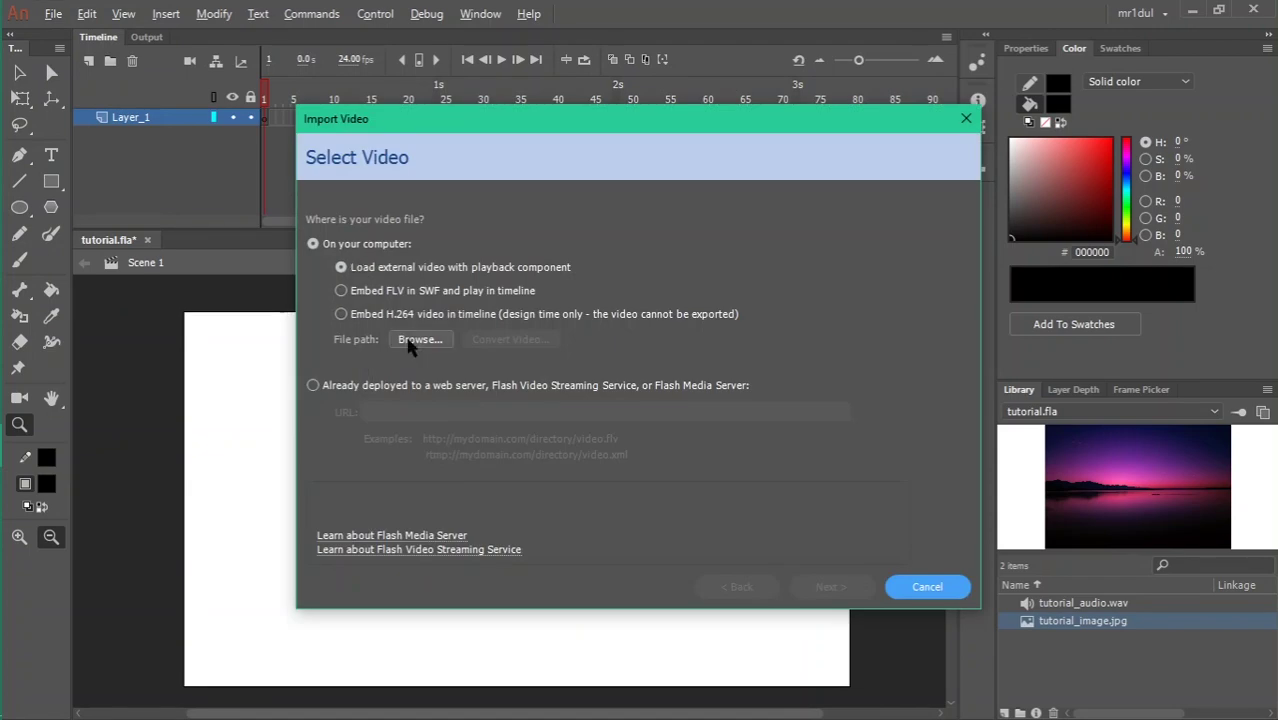
left_click(341, 314)
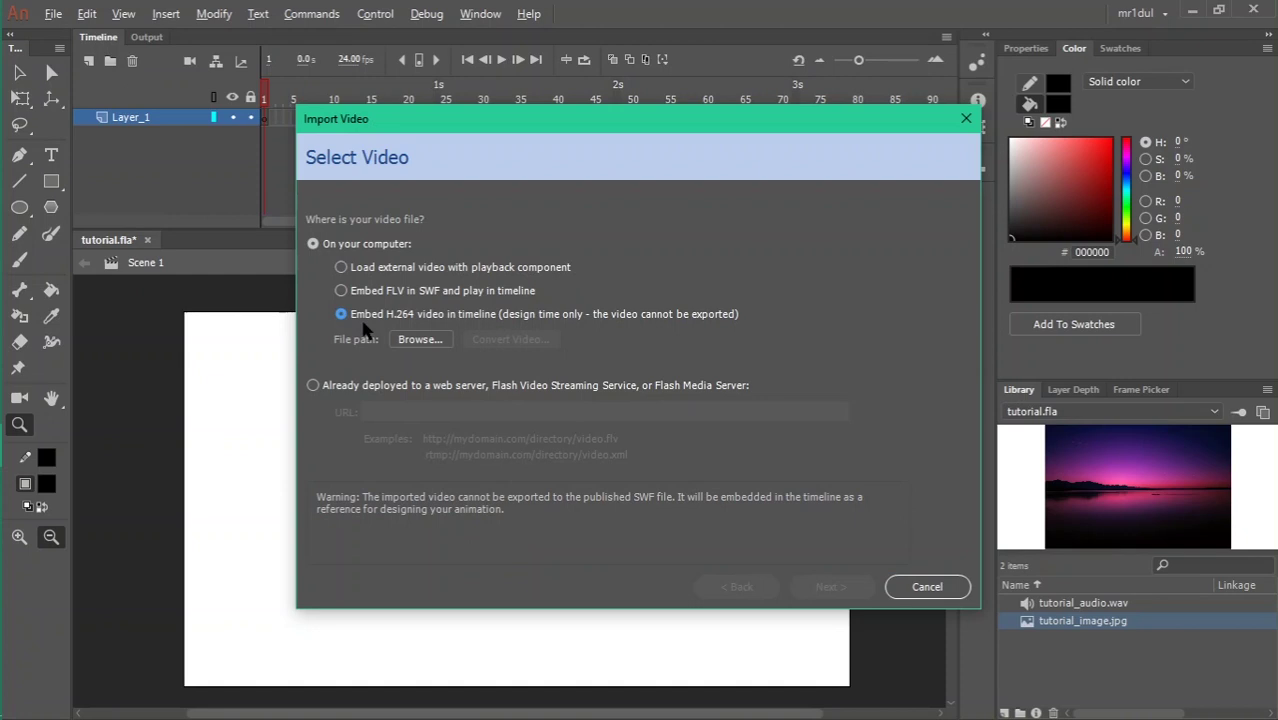
left_click(421, 339)
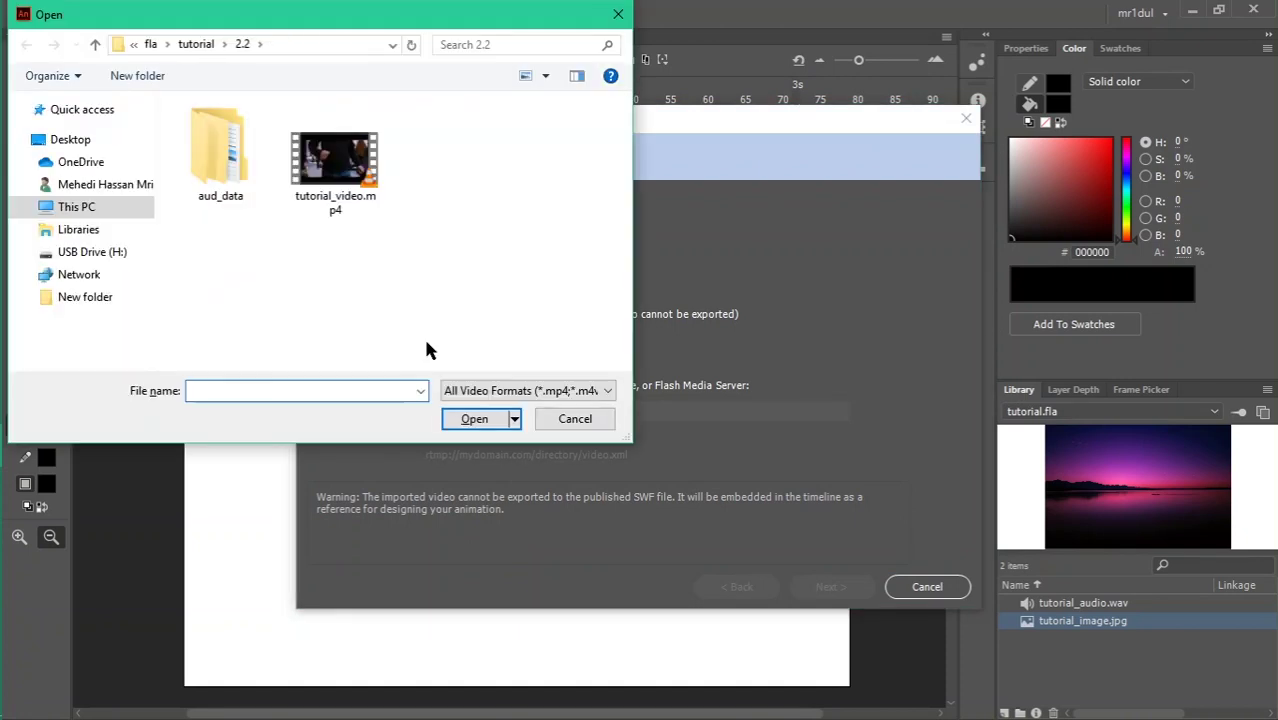
left_click(355, 195)
left_click(474, 418)
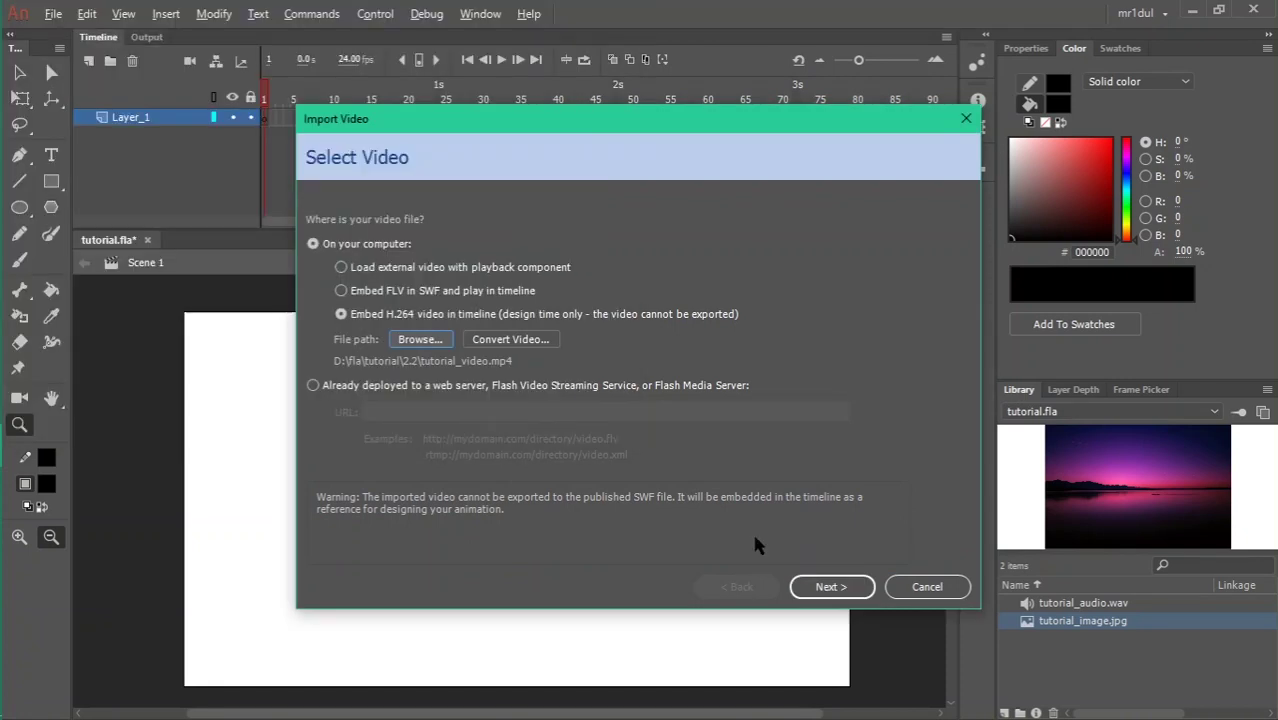
- Finish importing it as Embedded video, placed on stage with timeline expansion and audio included, and play the timeline
left_click(823, 590)
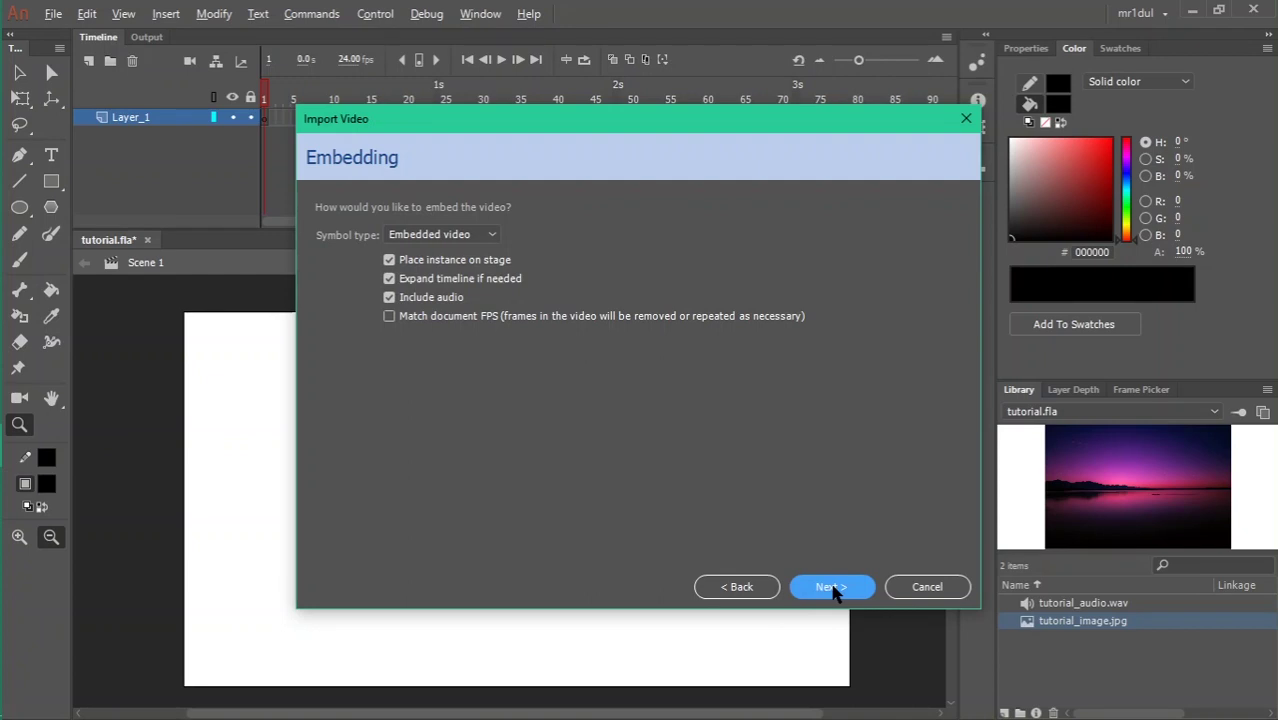
left_click(833, 590)
left_click(833, 588)
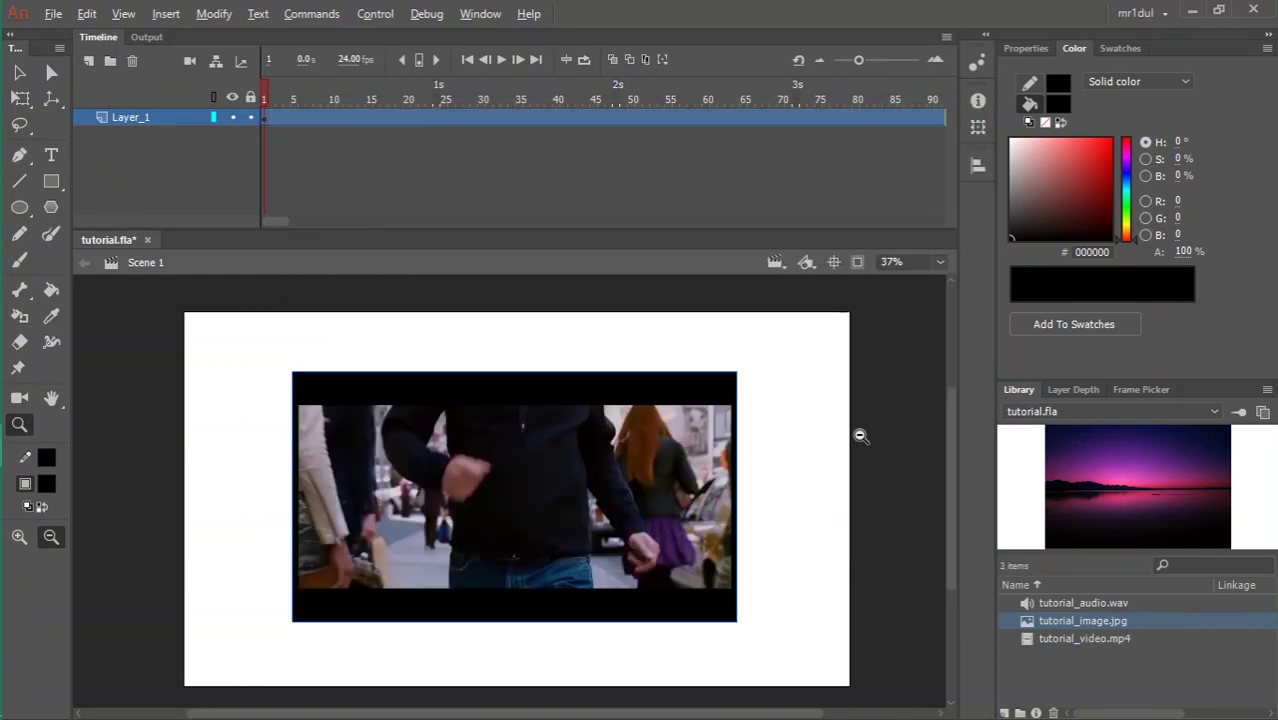
key("Return")
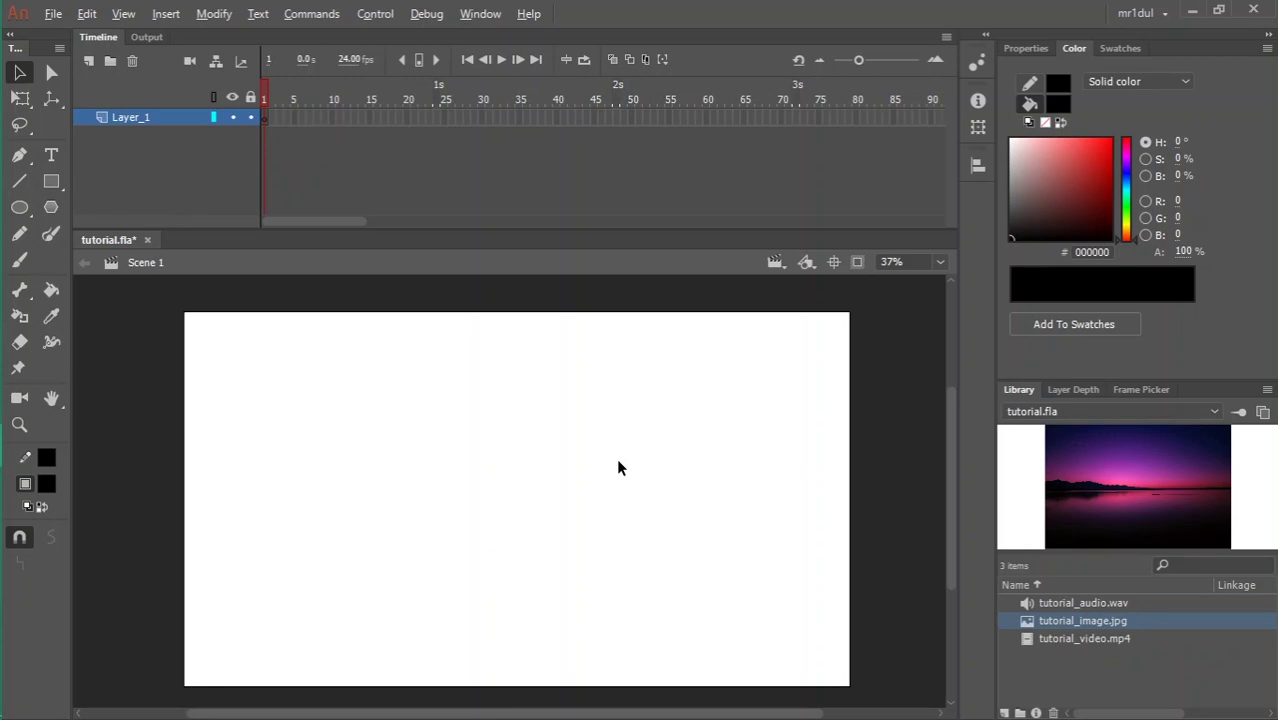
- Sketch a black film camera on frame 1 with the Brush tool, including a double-ringed reel, box body, lens and two tripod legs
key("b")
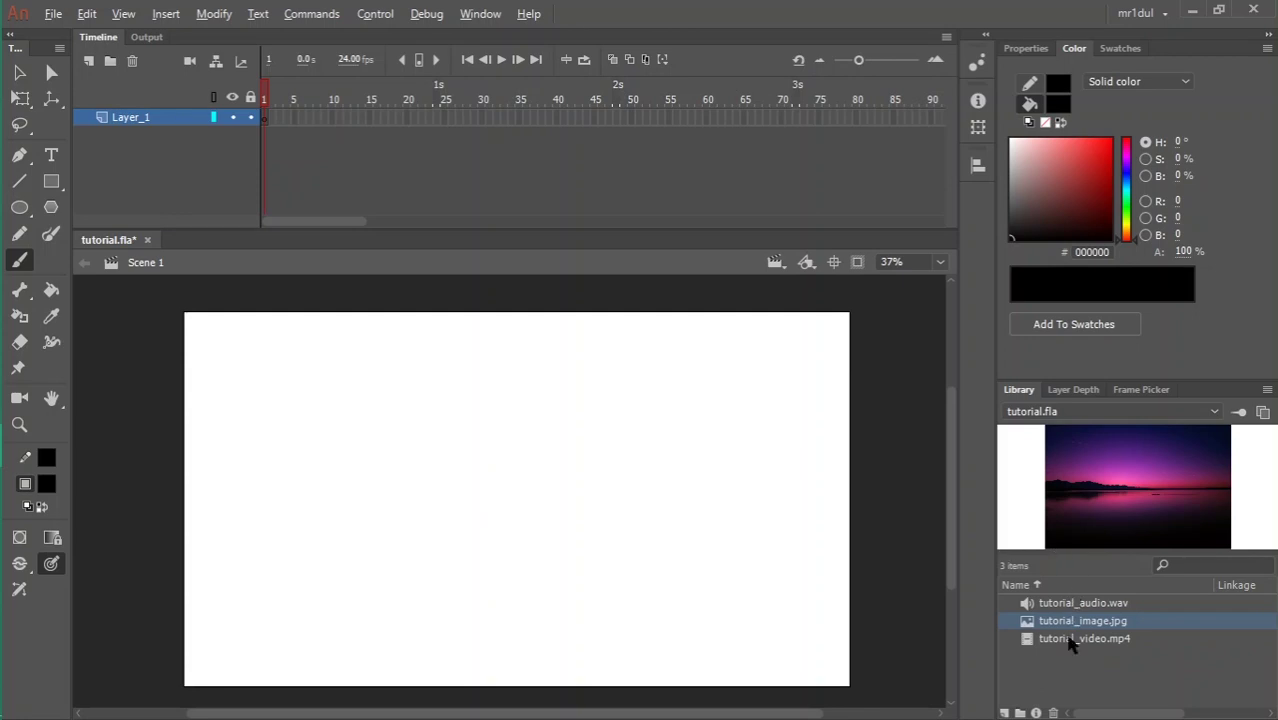
left_click(1079, 604)
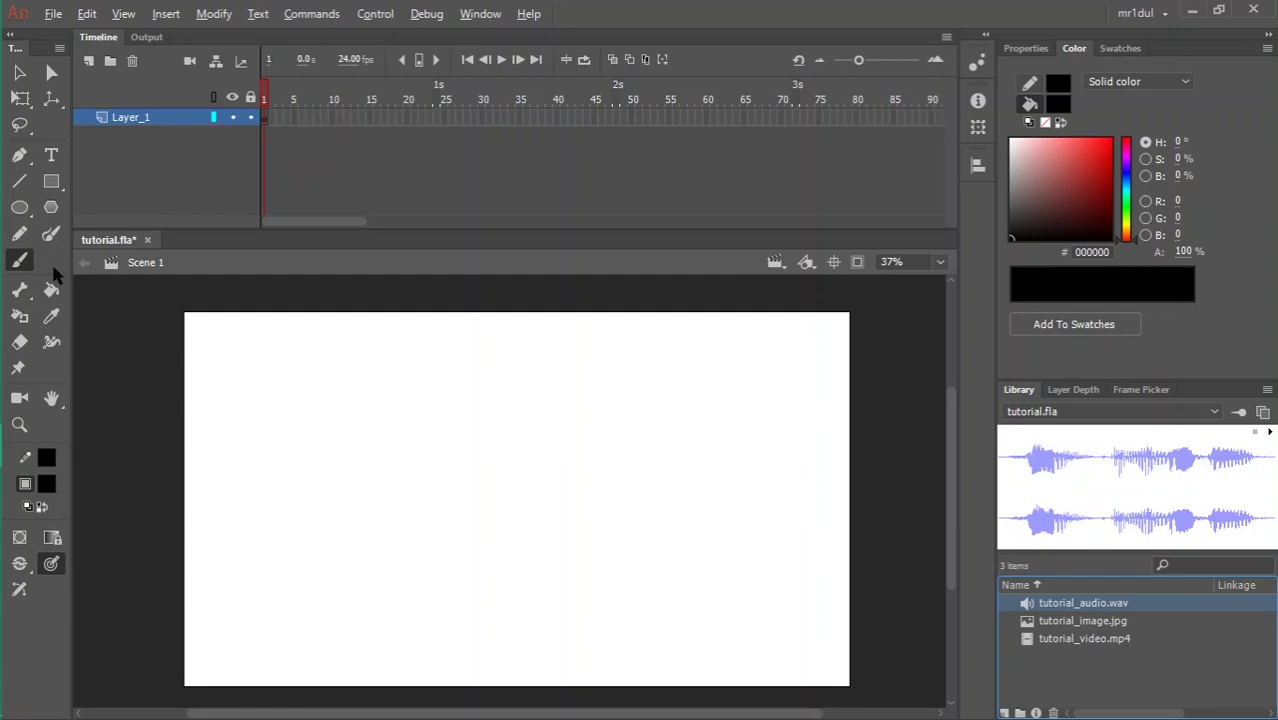
left_click(20, 260)
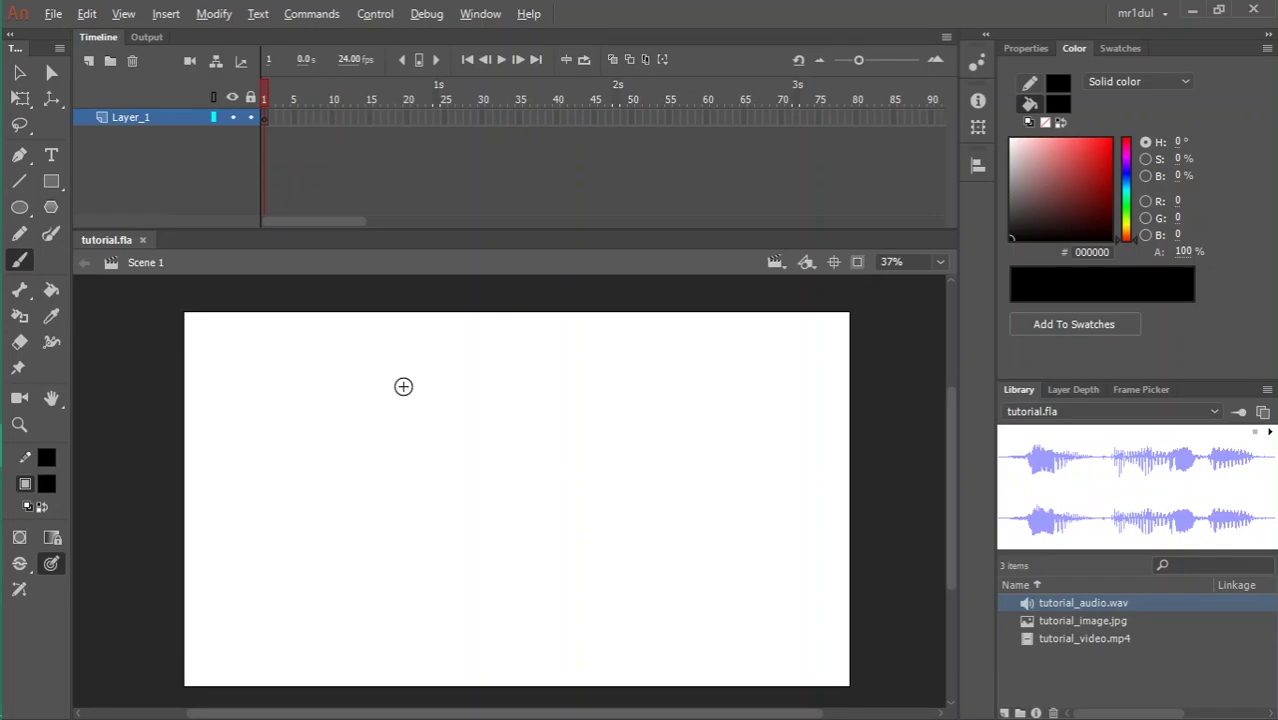
mouse_move(400, 378)
left_mouse_down()
mouse_move(379, 350)
mouse_move(304, 422)
mouse_move(382, 480)
mouse_move(403, 372)
left_mouse_up()
mouse_move(344, 486)
left_mouse_down()
mouse_move(493, 477)
mouse_move(346, 530)
mouse_move(487, 563)
mouse_move(490, 488)
mouse_move(531, 494)
mouse_move(538, 539)
mouse_move(491, 519)
left_mouse_up()
mouse_move(414, 567)
left_mouse_down()
mouse_move(396, 623)
mouse_move(453, 622)
left_mouse_up()
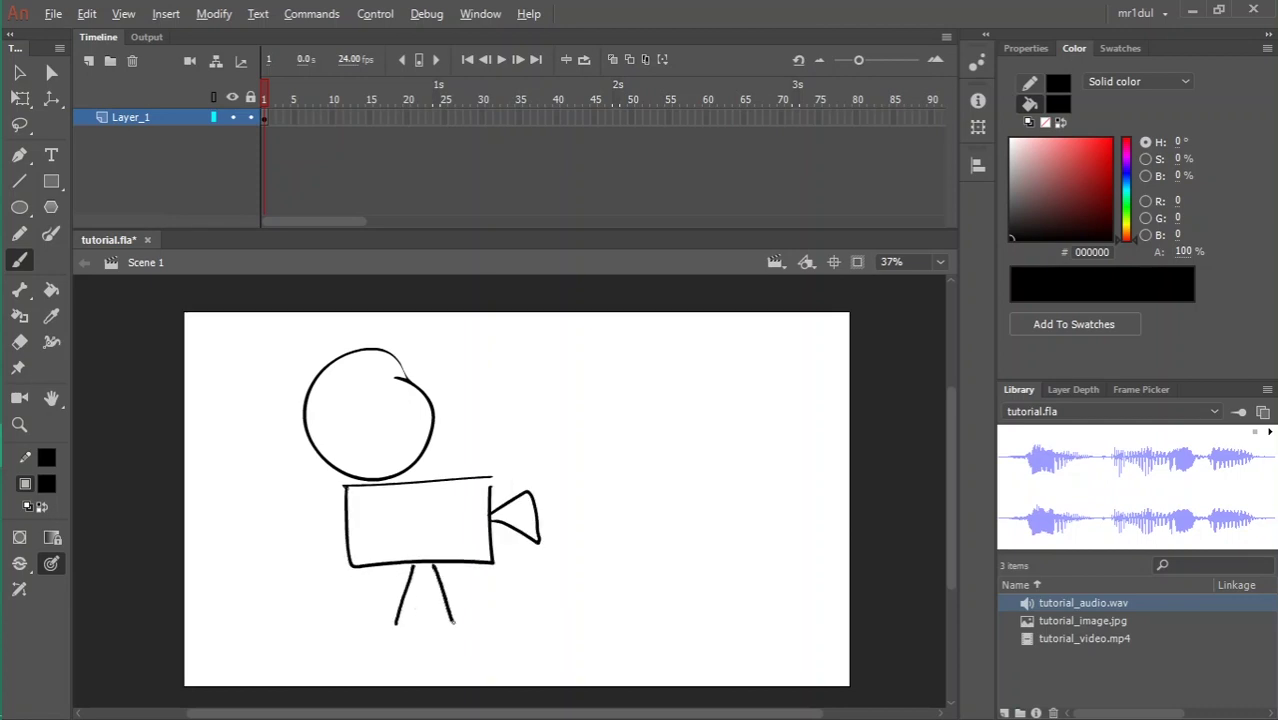
left_click_drag(357, 382, 400, 385)
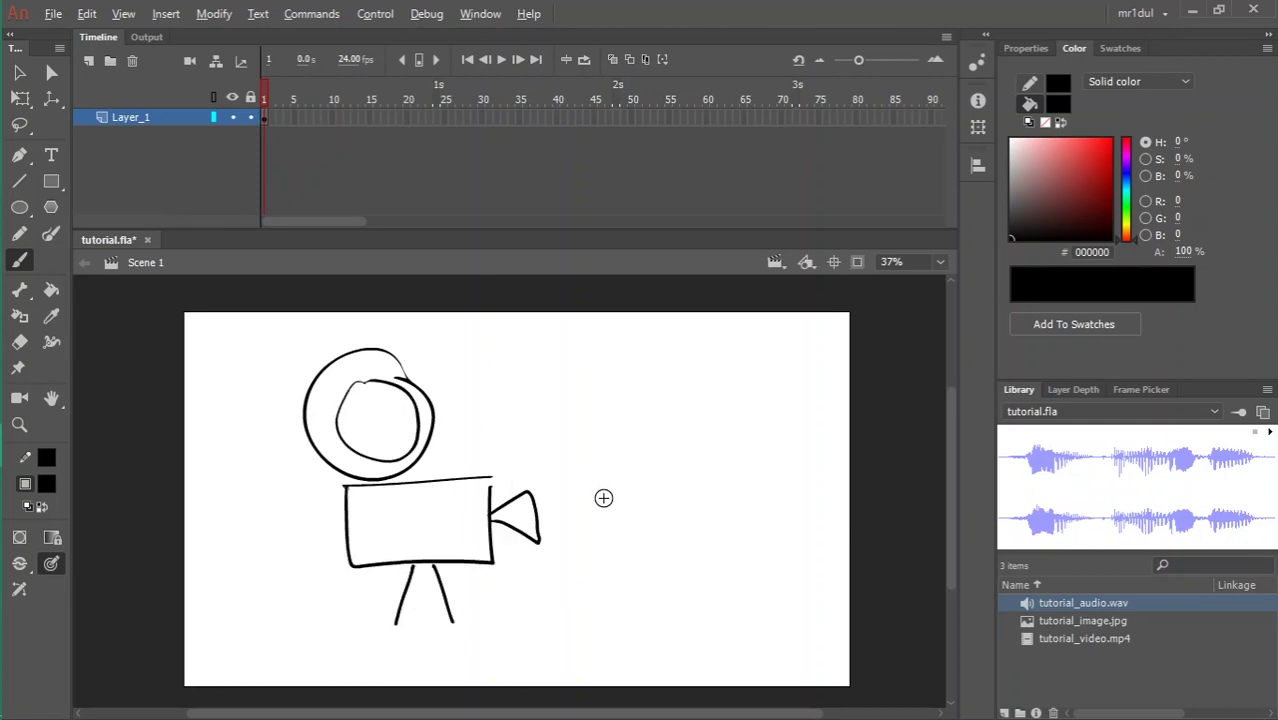
- Brush three short light rays in front of the camera lens and a tall, nearly vertical screen line beyond them
left_click_drag(597, 493, 660, 476)
mouse_move(600, 506)
left_mouse_down()
mouse_move(668, 474)
mouse_move(666, 504)
left_mouse_up()
left_click_drag(757, 369, 773, 628)
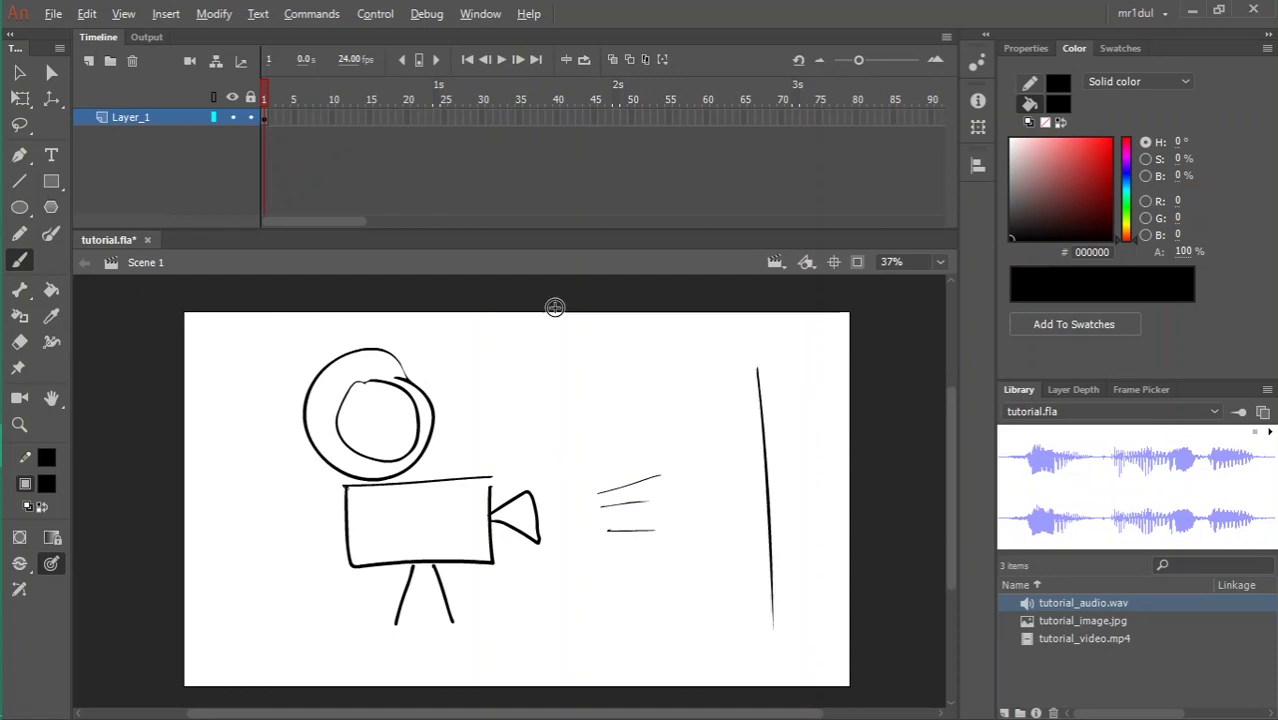
- Insert a blank keyframe at frame 2 of Layer_1
left_click(271, 119)
left_click(325, 134)
left_click(275, 122)
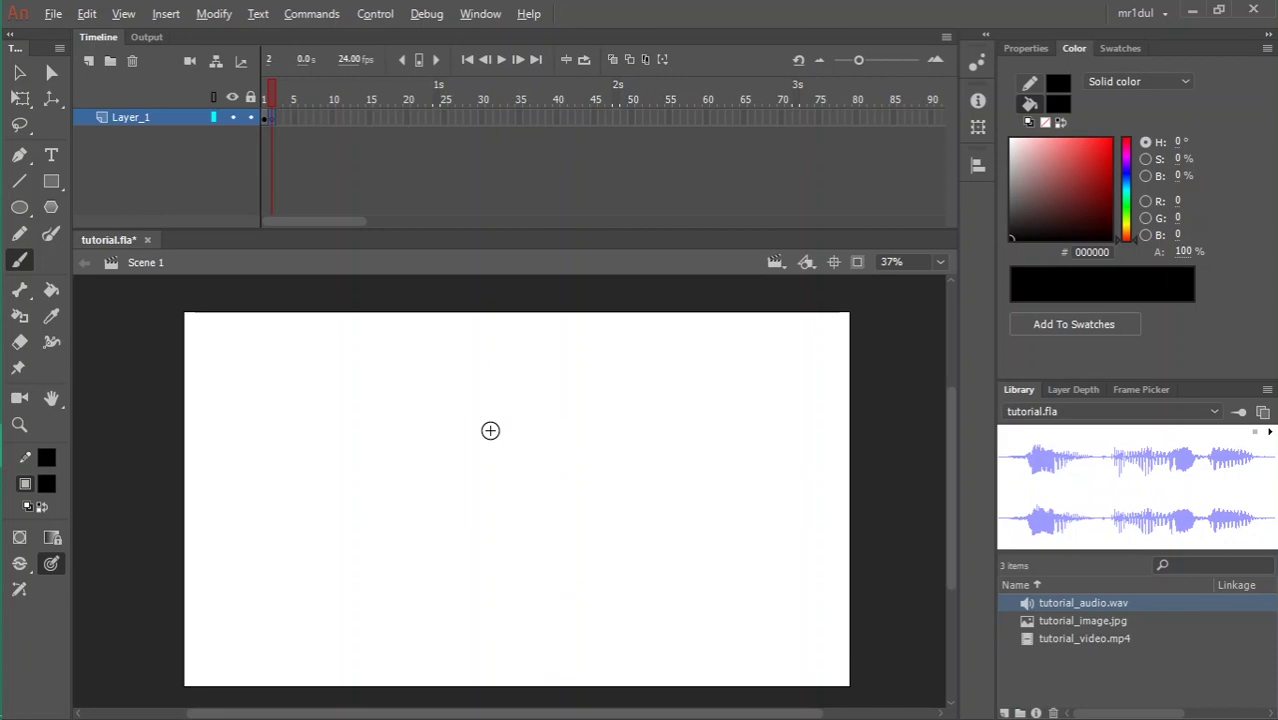
- Brush a stick figure with a large round smiling head on frame 2 and preview the movie
mouse_move(515, 372)
left_mouse_down()
mouse_move(462, 386)
mouse_move(527, 378)
left_mouse_up()
left_click_drag(483, 438, 486, 441)
left_click_drag(570, 414, 539, 433)
mouse_move(533, 494)
left_mouse_down()
mouse_move(522, 577)
mouse_move(567, 570)
left_mouse_up()
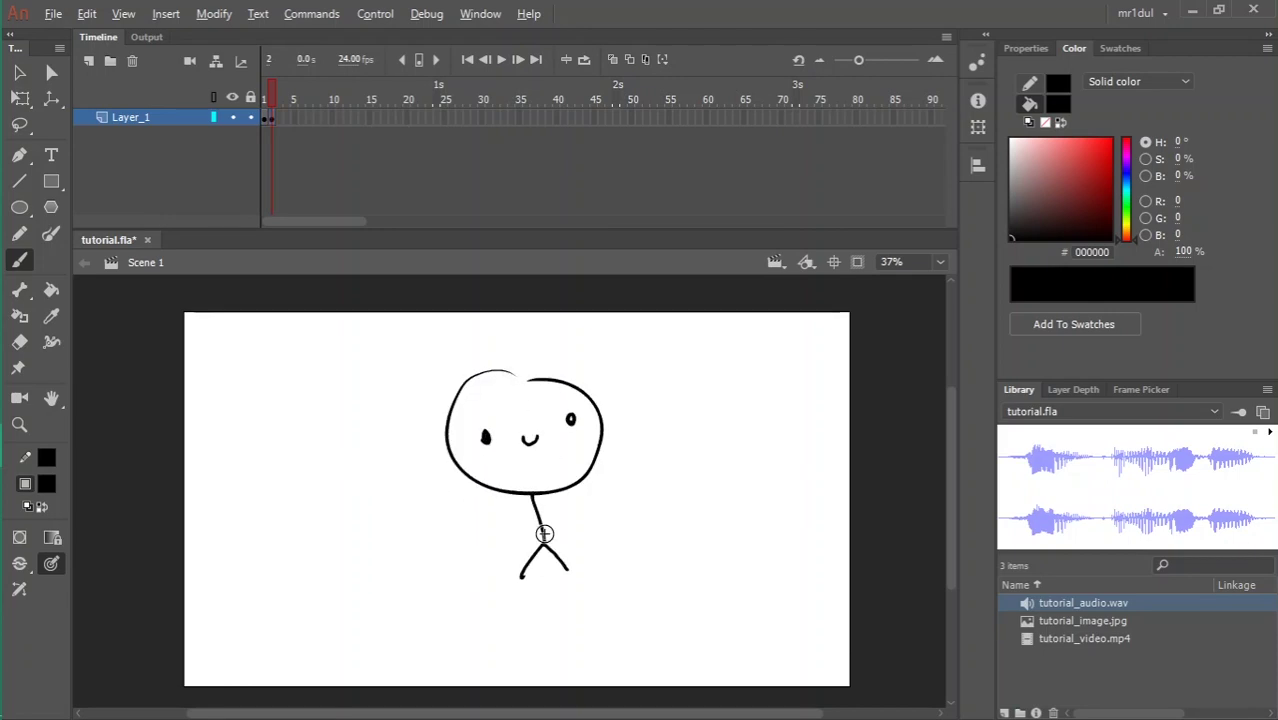
left_click_drag(518, 524, 561, 510)
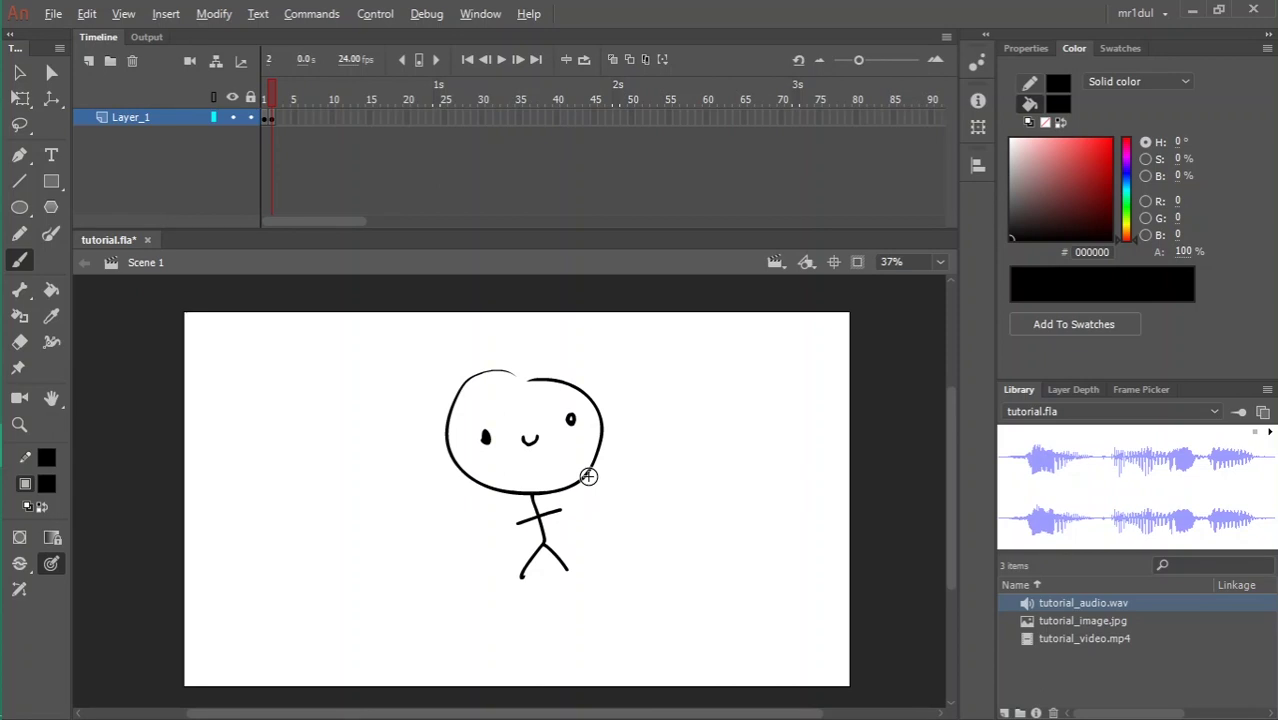
key("ctrl+Return")
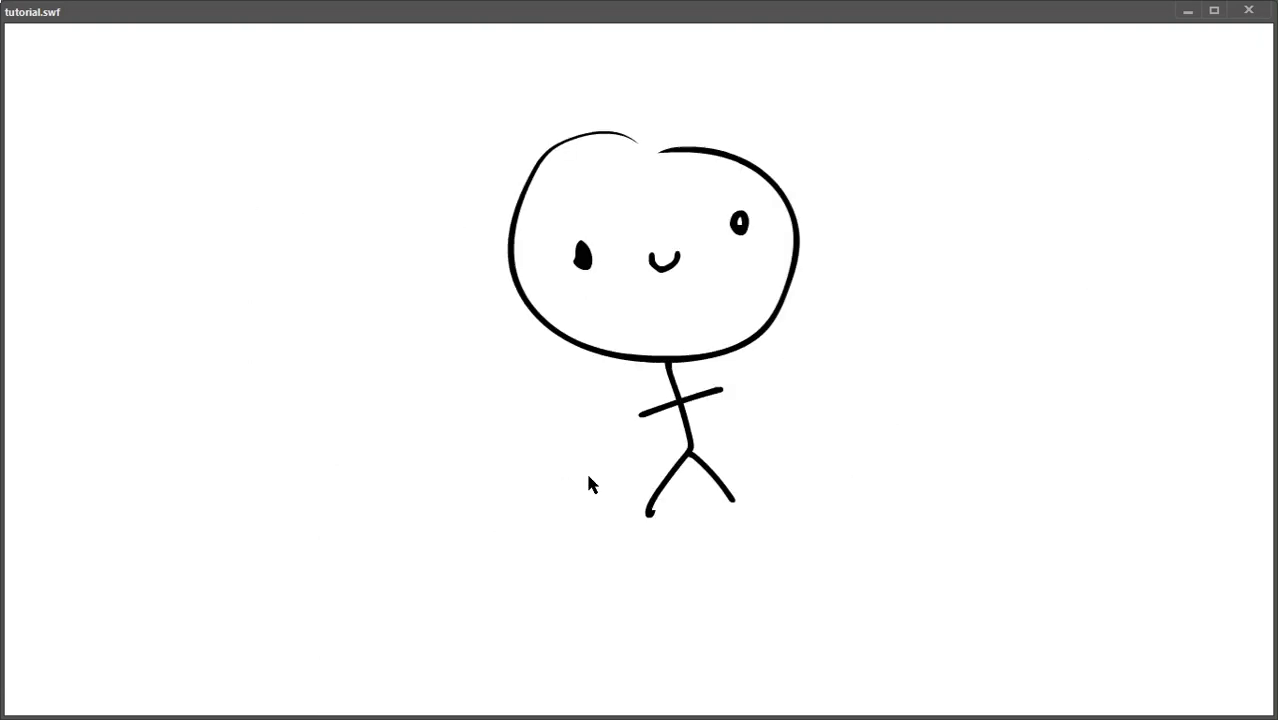
left_click(1247, 12)
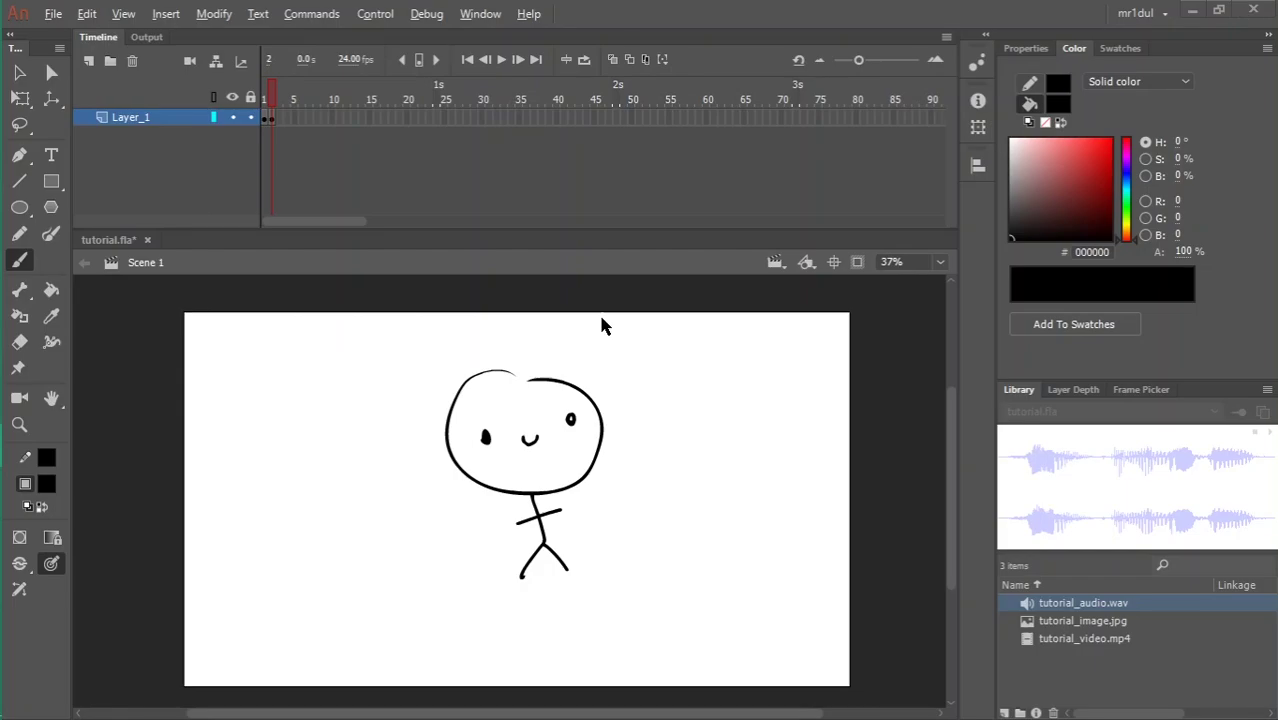
- Turn on onion skinning across frames 1 and 2 and delete the stick figure from frame 2
left_click(612, 60)
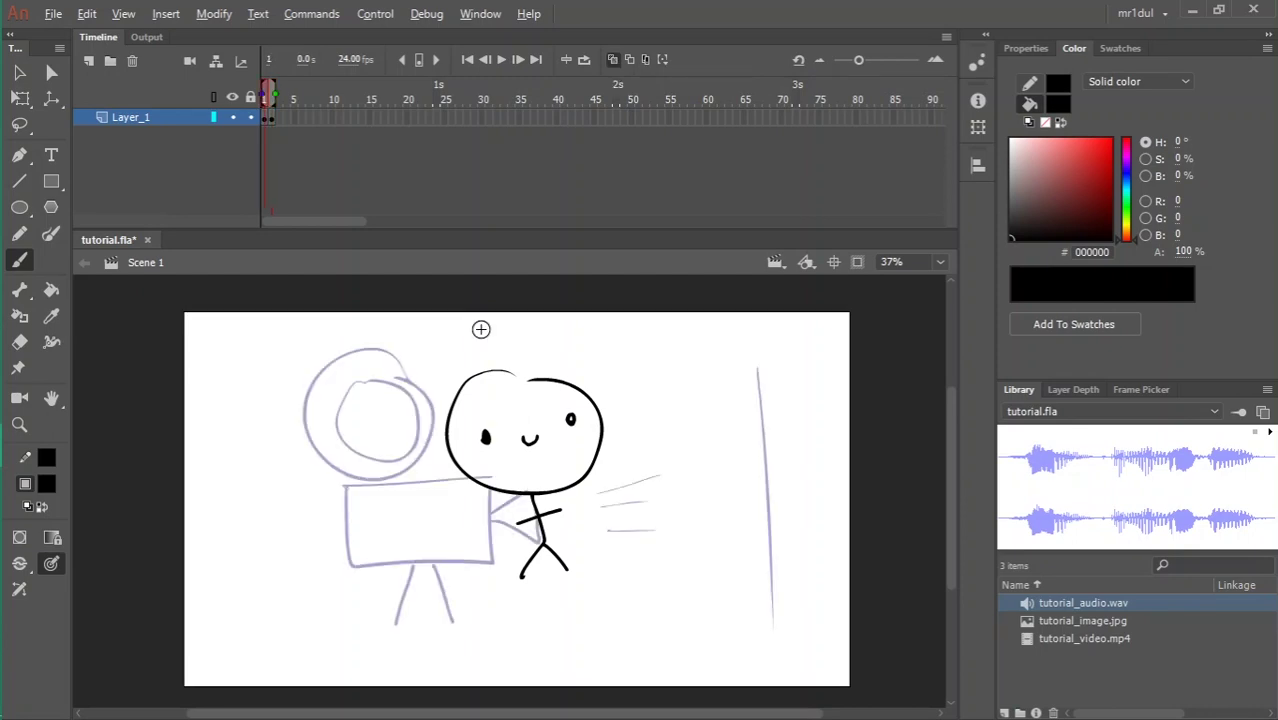
key(".")
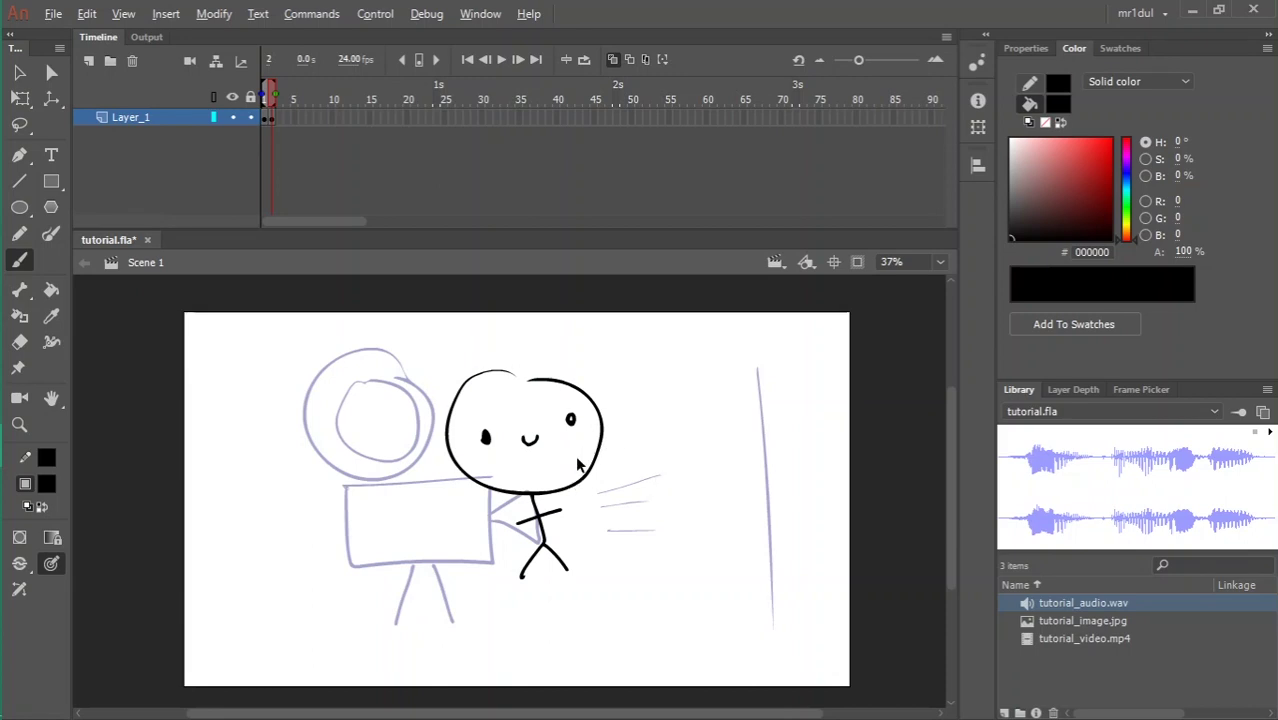
key("ctrl+a")
key("Delete")
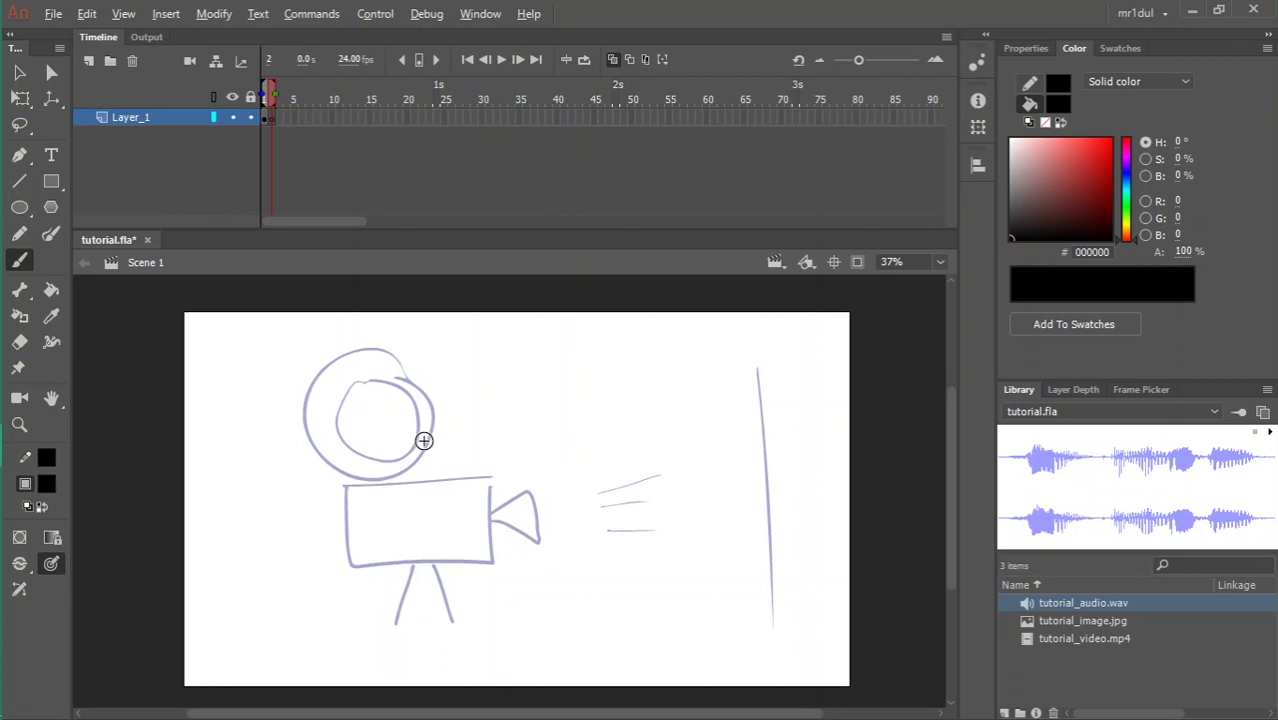
- Trace the onion-skinned camera's double-ringed reel, box body and lens on frame 2 with slightly offset brush strokes
mouse_move(333, 434)
left_mouse_down()
mouse_move(398, 459)
mouse_move(426, 431)
mouse_move(415, 384)
mouse_move(350, 359)
mouse_move(313, 387)
mouse_move(324, 461)
mouse_move(373, 489)
mouse_move(449, 446)
mouse_move(441, 397)
mouse_move(358, 352)
mouse_move(319, 379)
mouse_move(323, 448)
mouse_move(367, 475)
mouse_move(449, 430)
mouse_move(400, 356)
left_mouse_up()
key("ctrl+z")
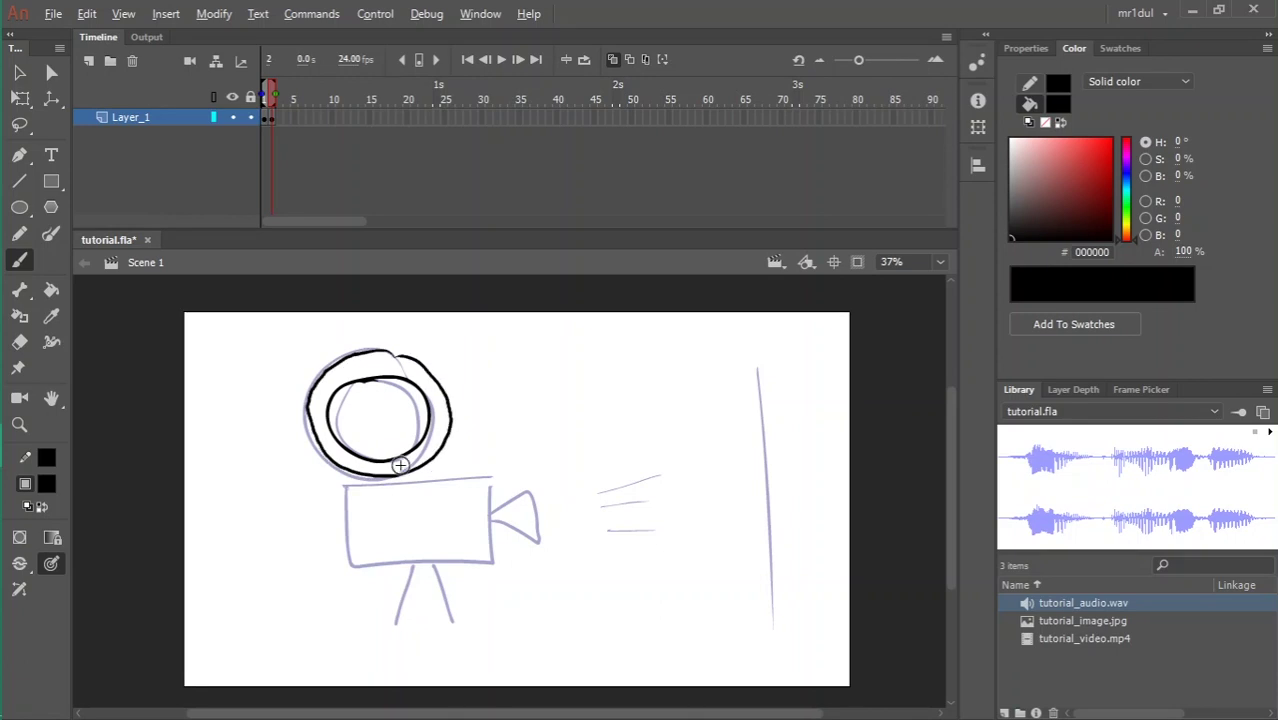
mouse_move(343, 487)
left_mouse_down()
mouse_move(353, 575)
mouse_move(475, 563)
mouse_move(379, 479)
mouse_move(471, 476)
mouse_move(487, 494)
mouse_move(494, 571)
left_mouse_up()
mouse_move(486, 514)
left_mouse_down()
mouse_move(534, 492)
mouse_move(541, 537)
mouse_move(496, 523)
left_mouse_up()
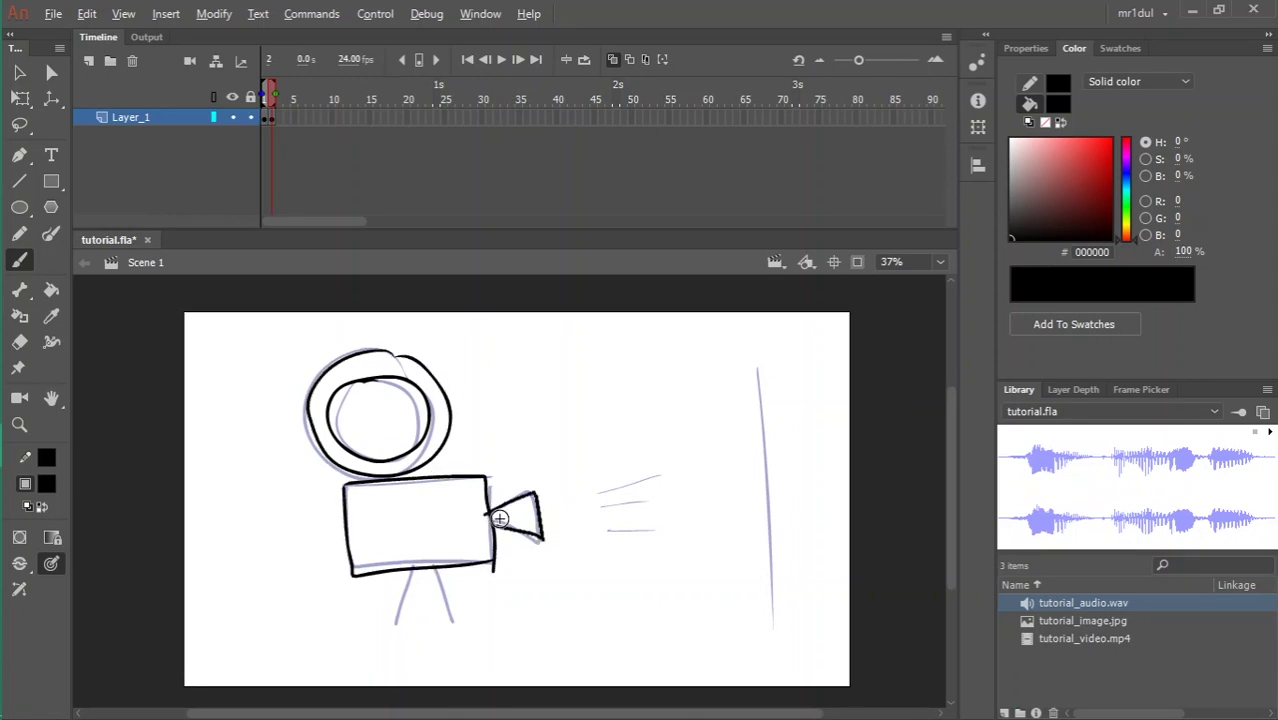
- Brush the light rays, tripod legs and screen line on frame 2 slightly offset from frame 1, and preview the movie
mouse_move(586, 490)
left_mouse_down()
mouse_move(625, 467)
mouse_move(636, 488)
left_mouse_up()
left_click_drag(605, 514, 641, 519)
mouse_move(407, 568)
left_mouse_down()
mouse_move(399, 620)
mouse_move(460, 640)
left_mouse_up()
left_click_drag(763, 364, 784, 612)
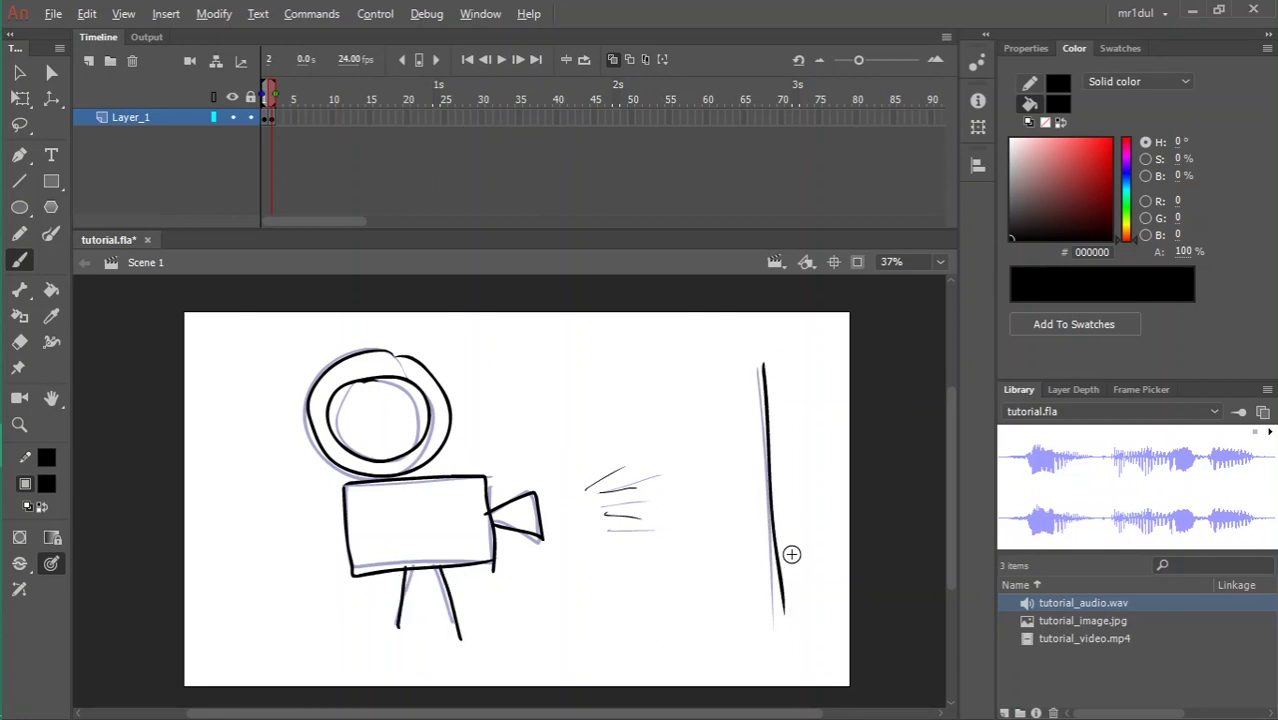
key("ctrl+Return")
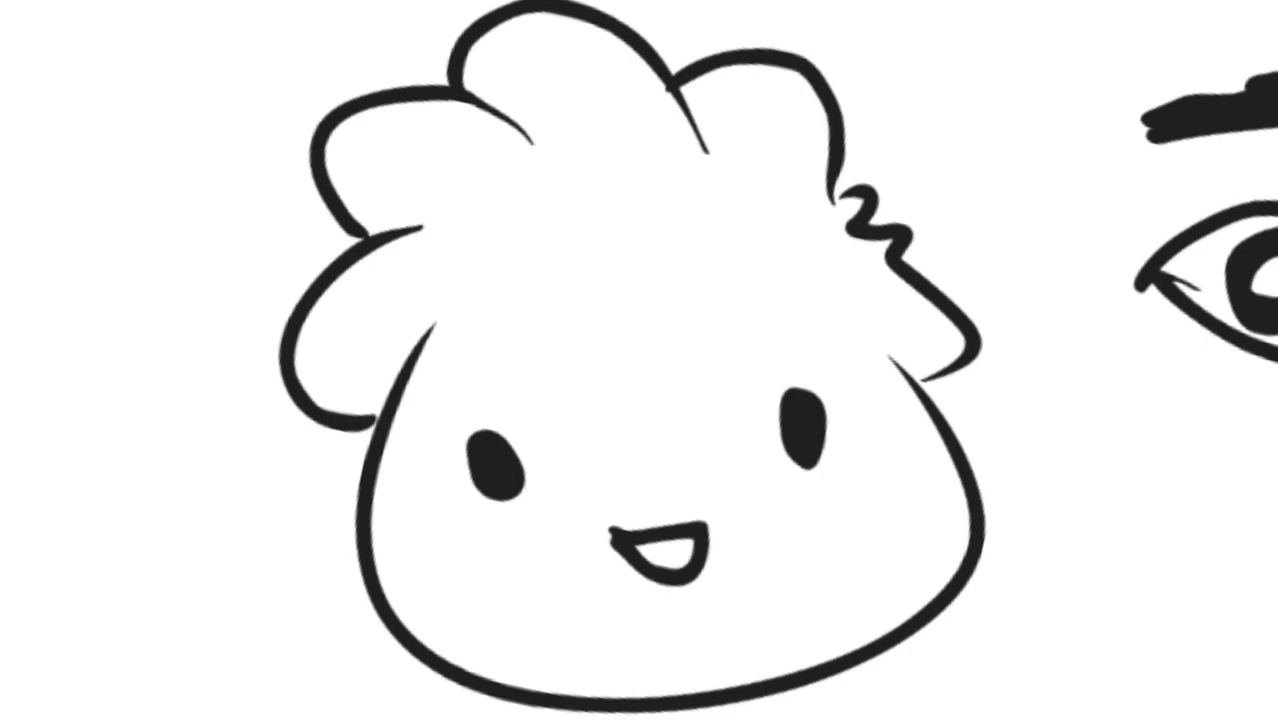
- Brush a large round face on frame 1 with two narrow oval eyes and a short flat mouth
mouse_move(595, 387)
left_mouse_down()
mouse_move(548, 366)
mouse_move(414, 536)
mouse_move(633, 542)
mouse_move(597, 395)
left_mouse_up()
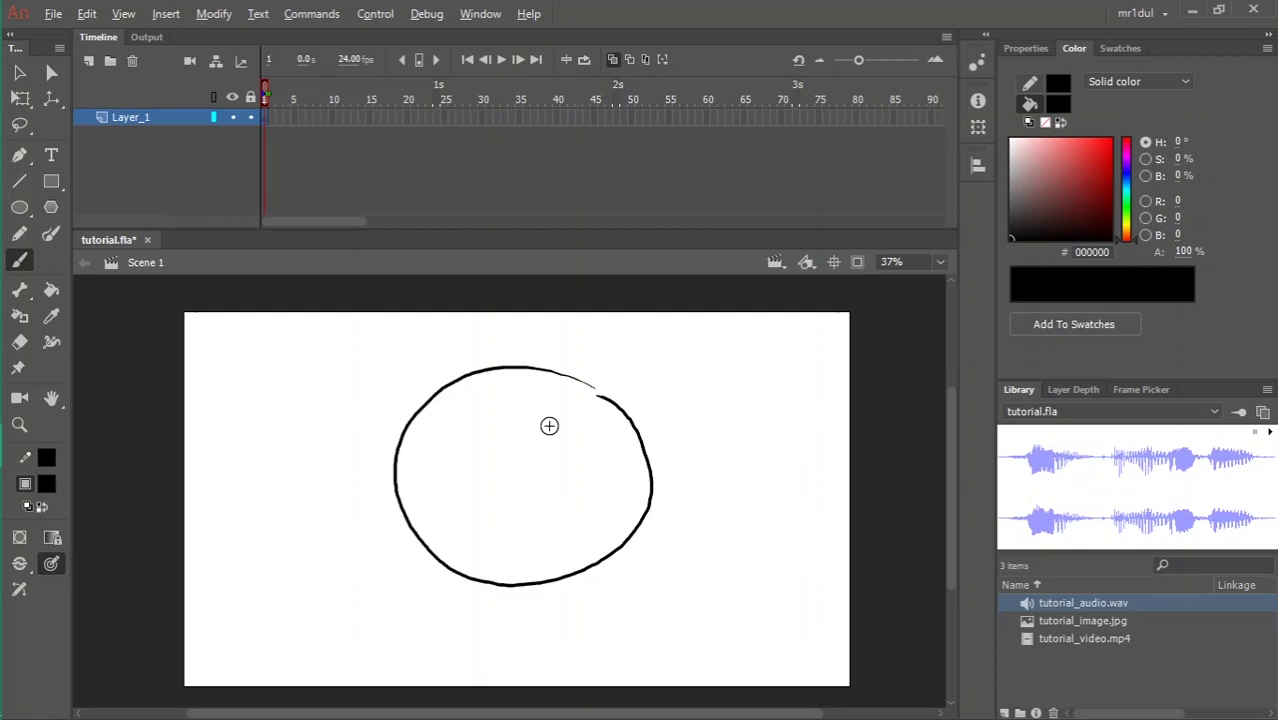
left_click_drag(441, 452, 441, 492)
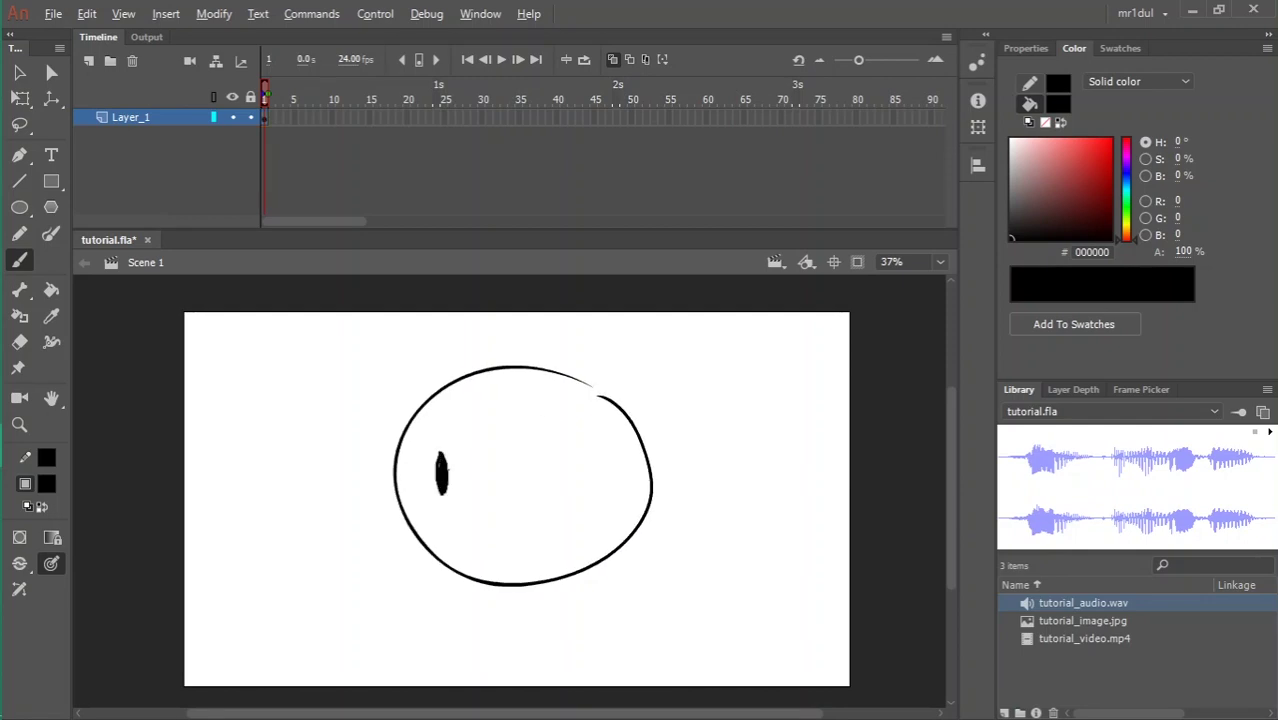
left_click_drag(549, 449, 550, 486)
left_click_drag(503, 527, 521, 525)
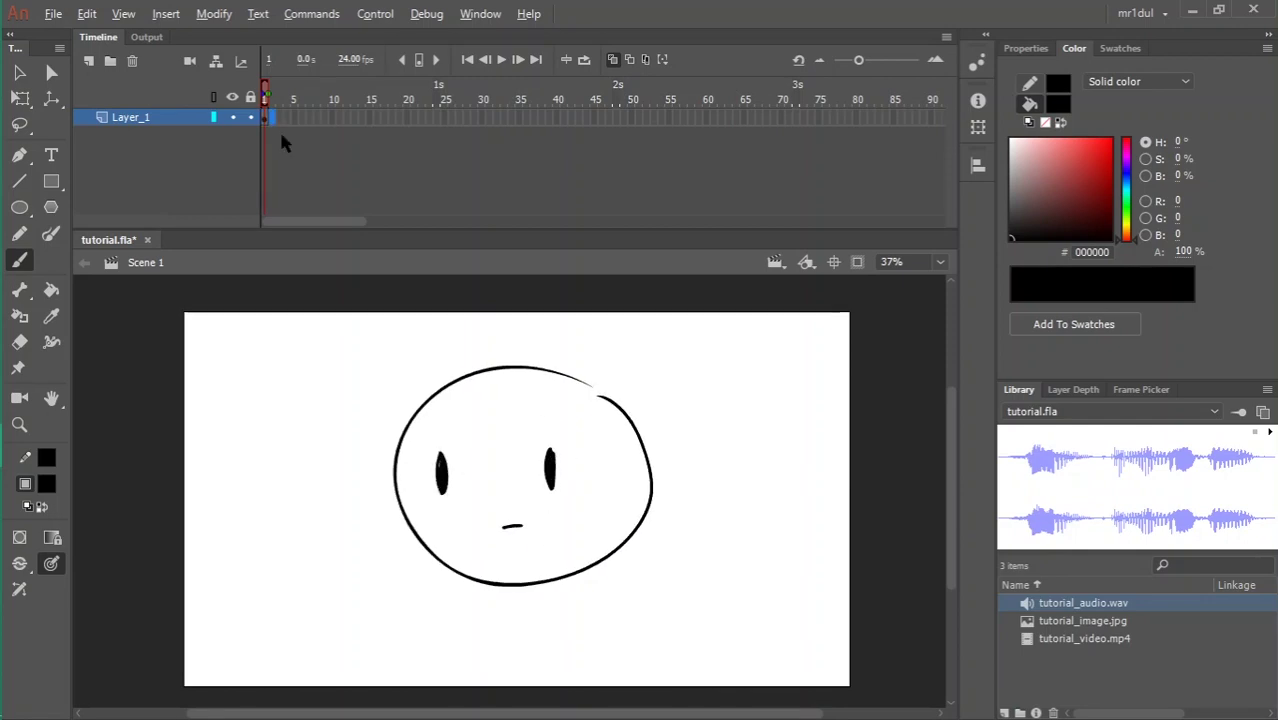
- Insert a keyframe at frame 2 that duplicates the face, and erase both eyes on it
key("F6")
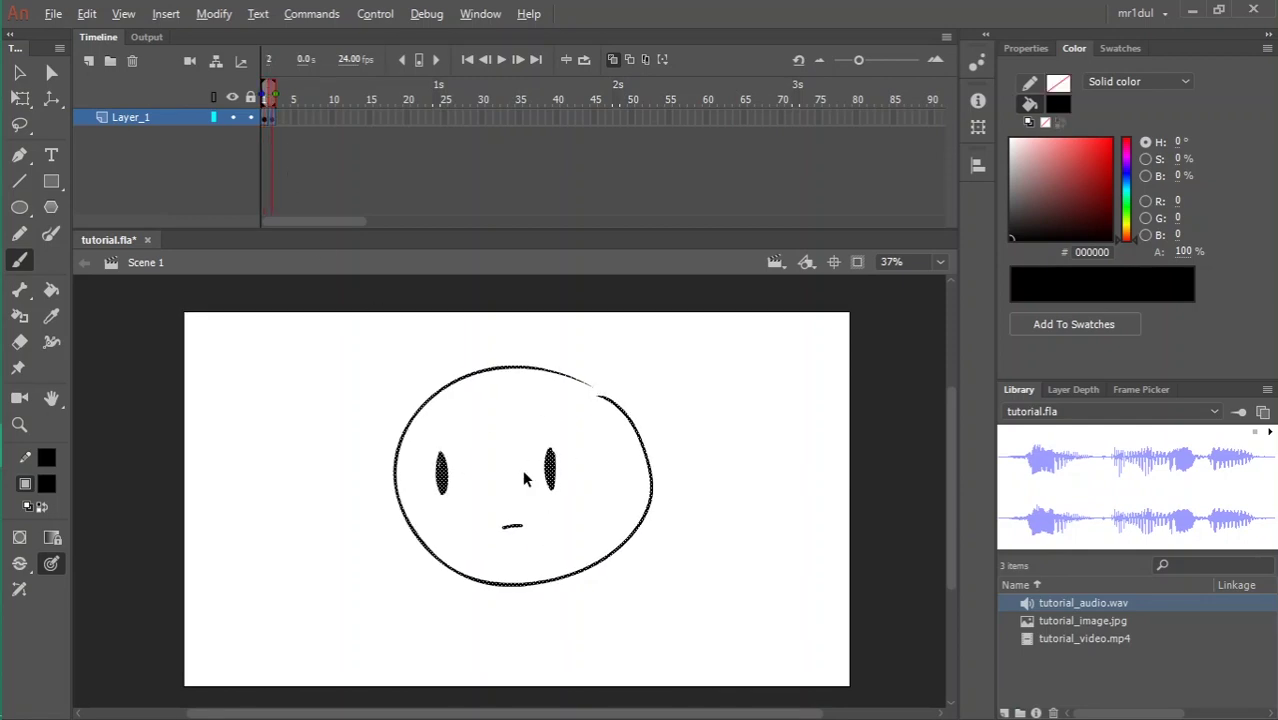
key("v")
left_click(490, 473)
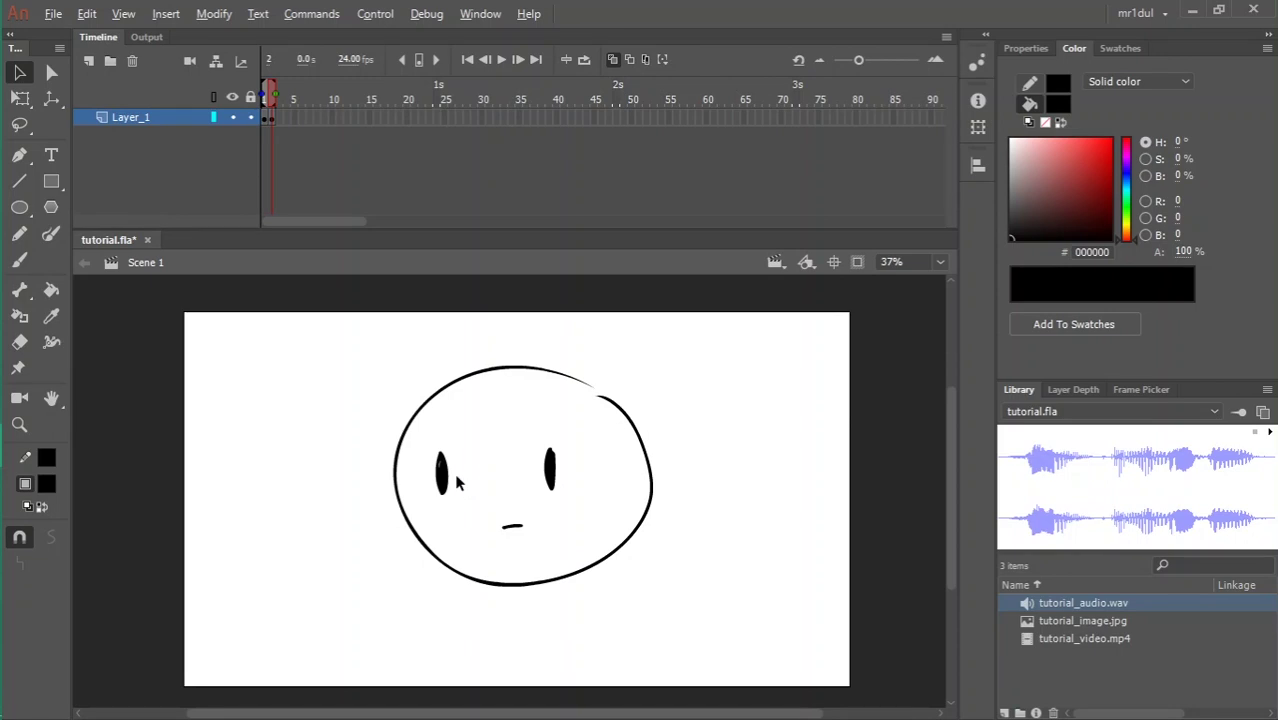
key("e")
mouse_move(441, 462)
left_mouse_down()
mouse_move(440, 480)
mouse_move(442, 458)
left_mouse_up()
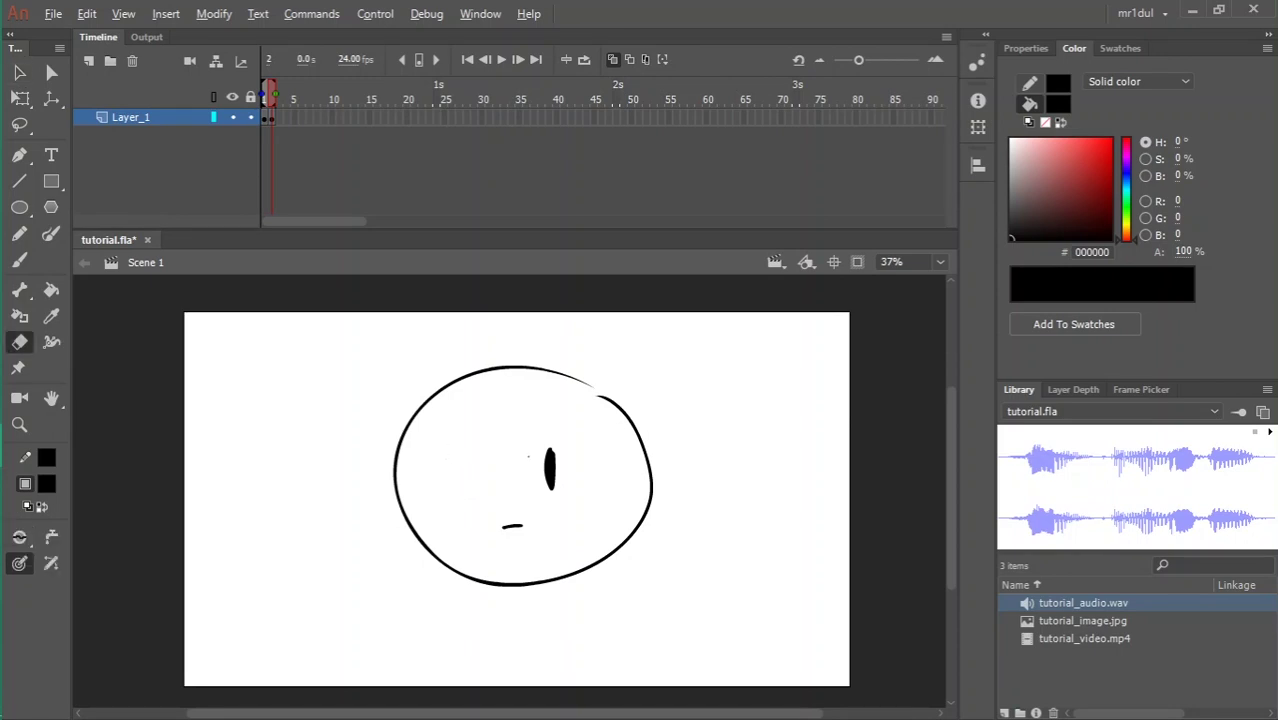
mouse_move(548, 451)
left_mouse_down()
mouse_move(549, 484)
mouse_move(553, 470)
left_mouse_up()
- Brush two oval eyes farther right on the frame 2 face and preview the movie
key("b")
left_click_drag(474, 456, 474, 486)
left_click_drag(599, 452, 600, 479)
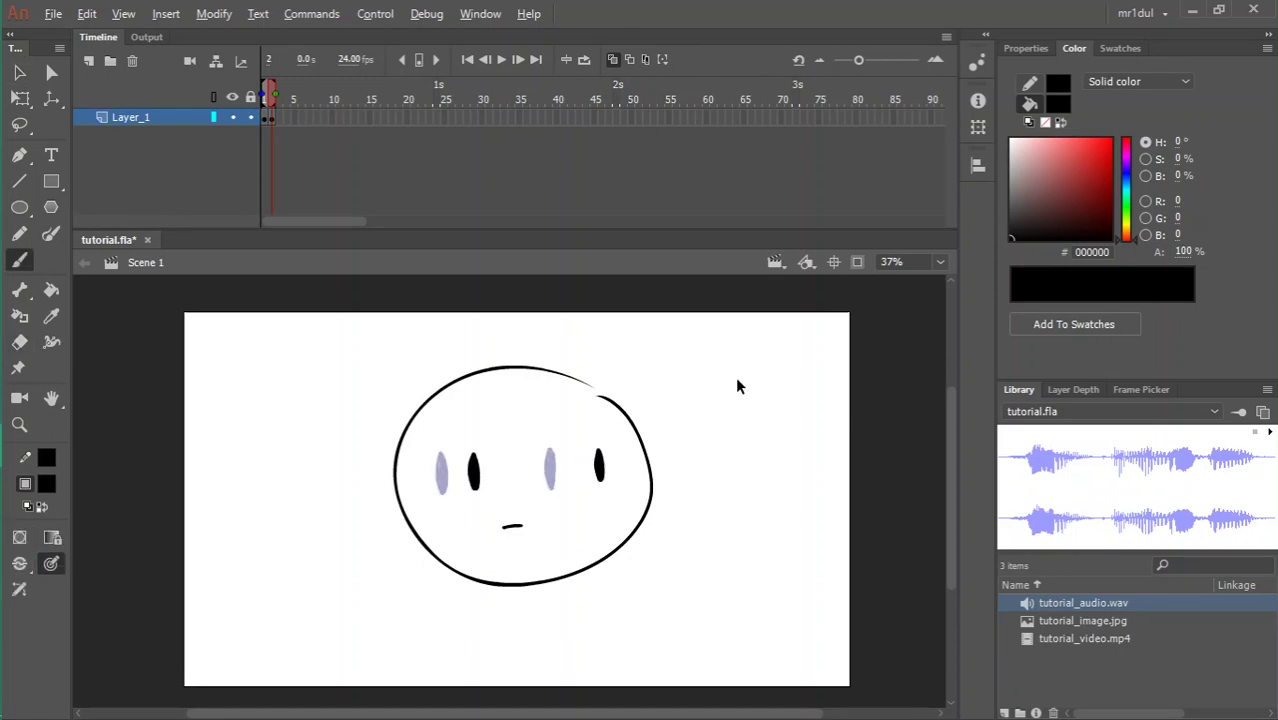
key("ctrl+Return")
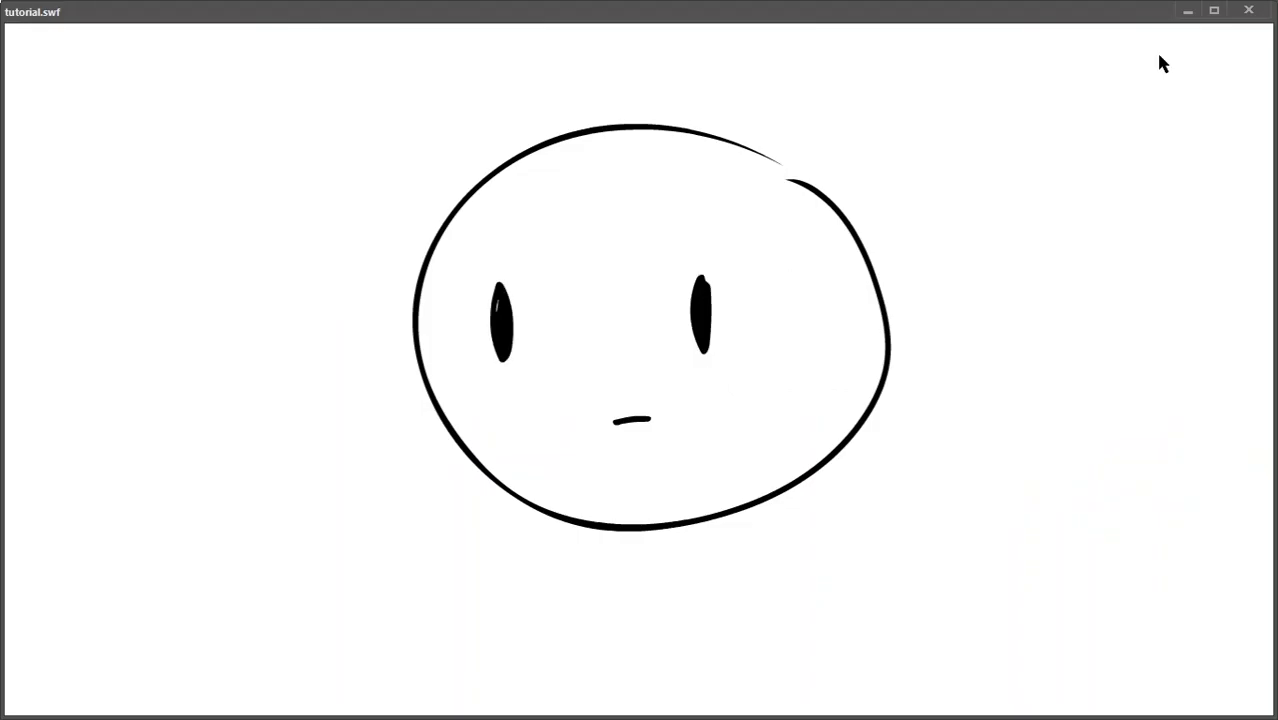
left_click(1246, 12)
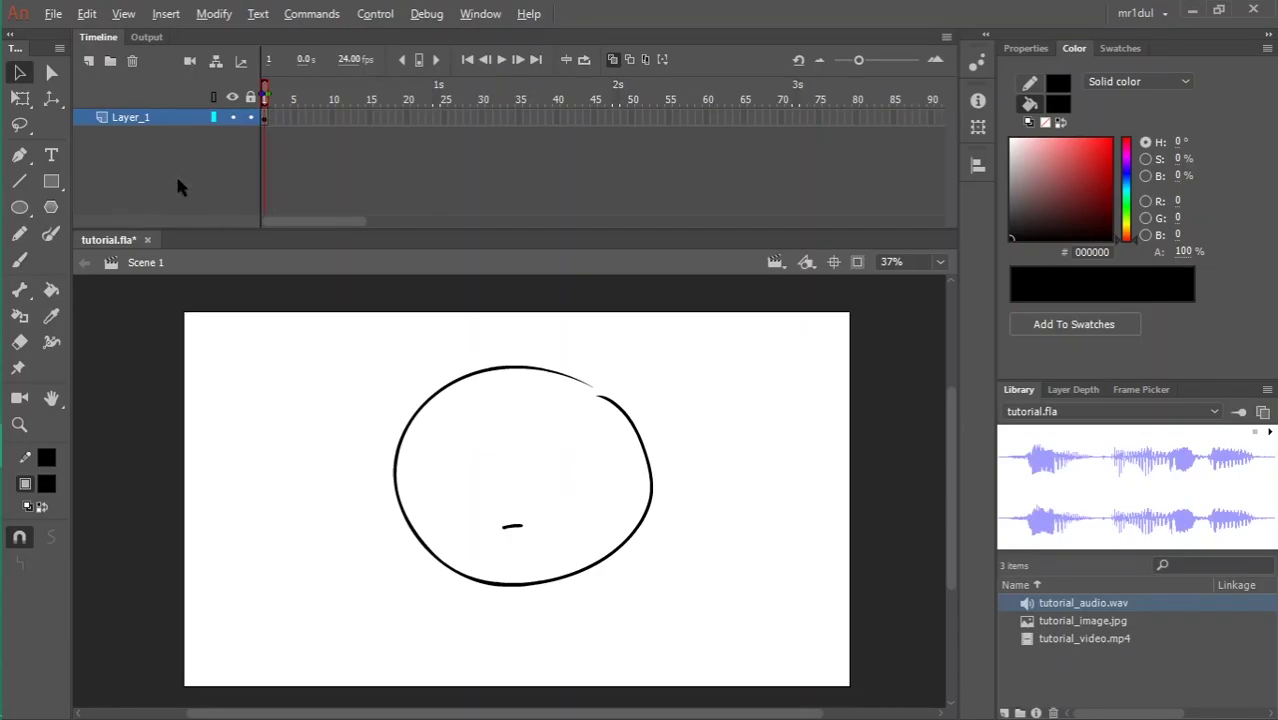
- Add a new layer above Layer_1 and add a second frame to both layers
left_click(88, 61)
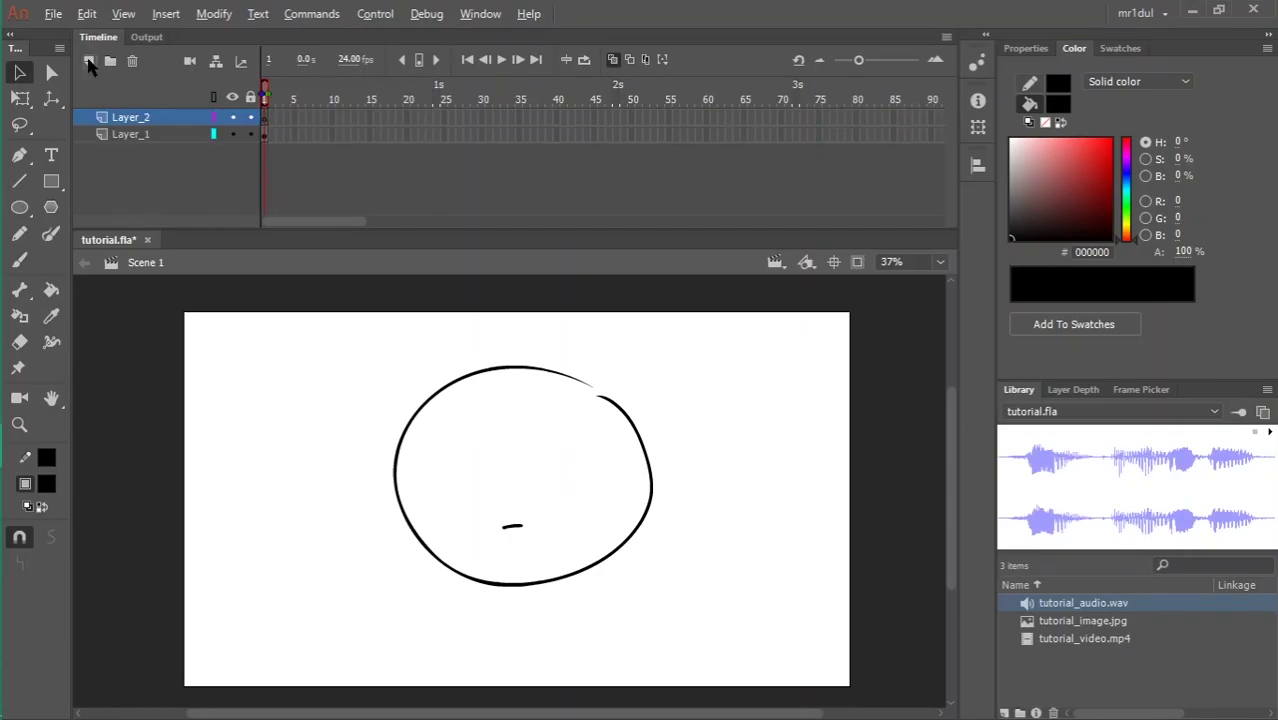
left_click(273, 131)
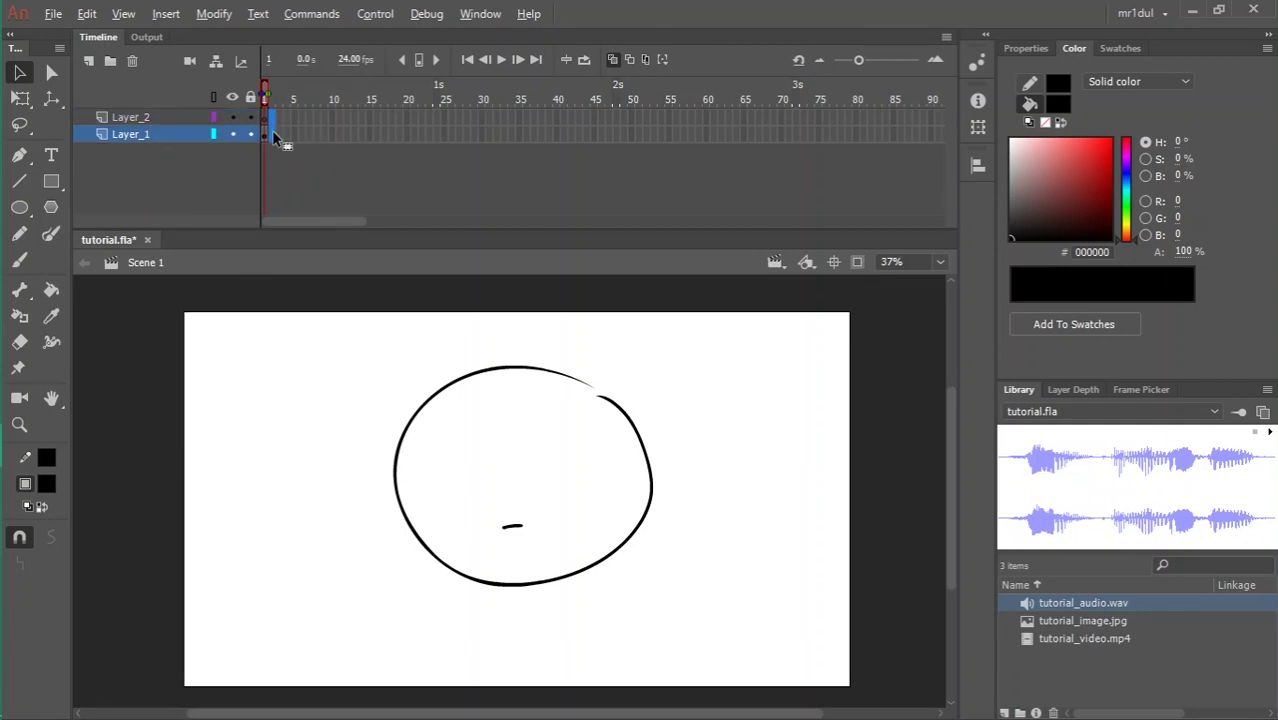
key("F6")
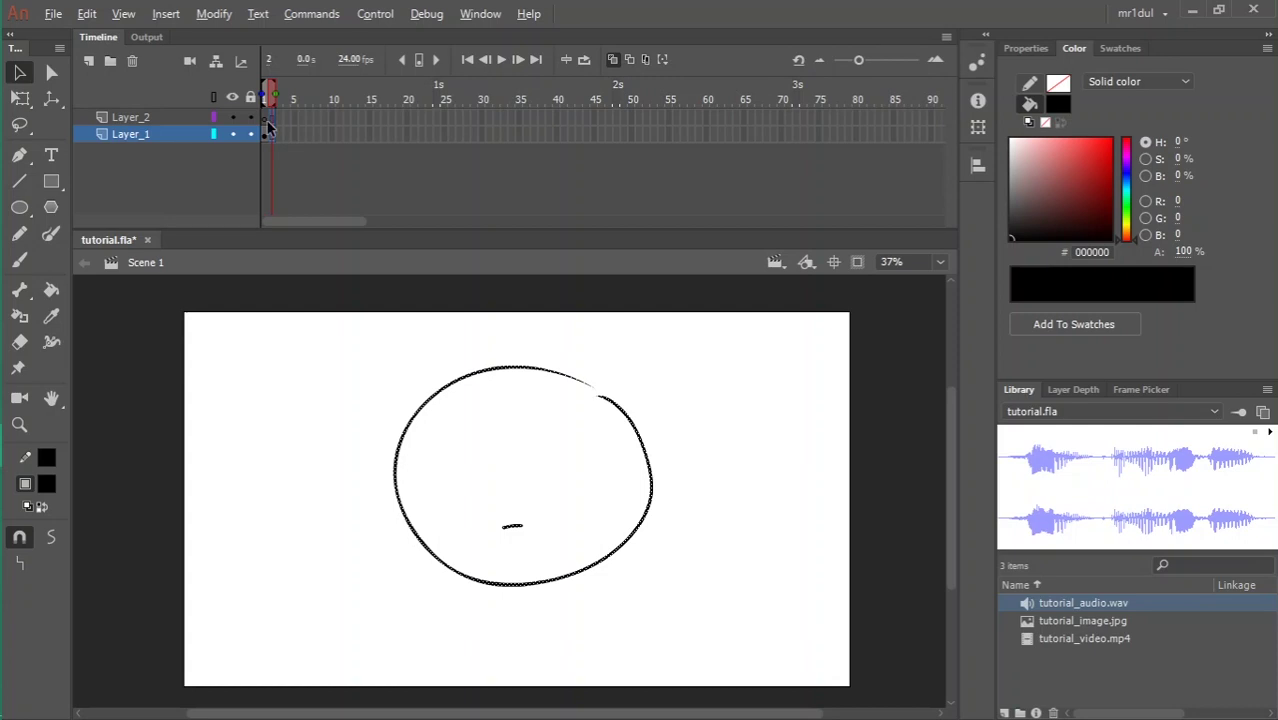
left_click(270, 120)
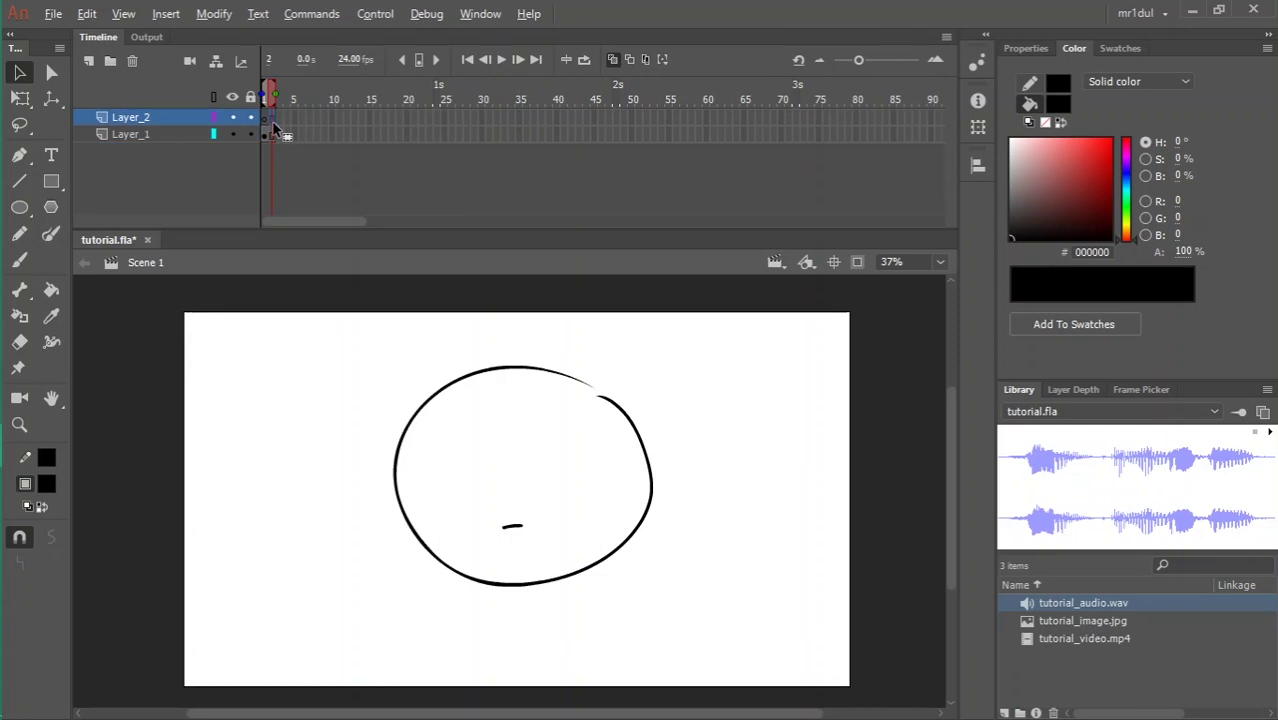
- Brush two eyes on frame 1 of Layer_2 and a pair shifted right on frame 2, and preview the movie
left_click(265, 122)
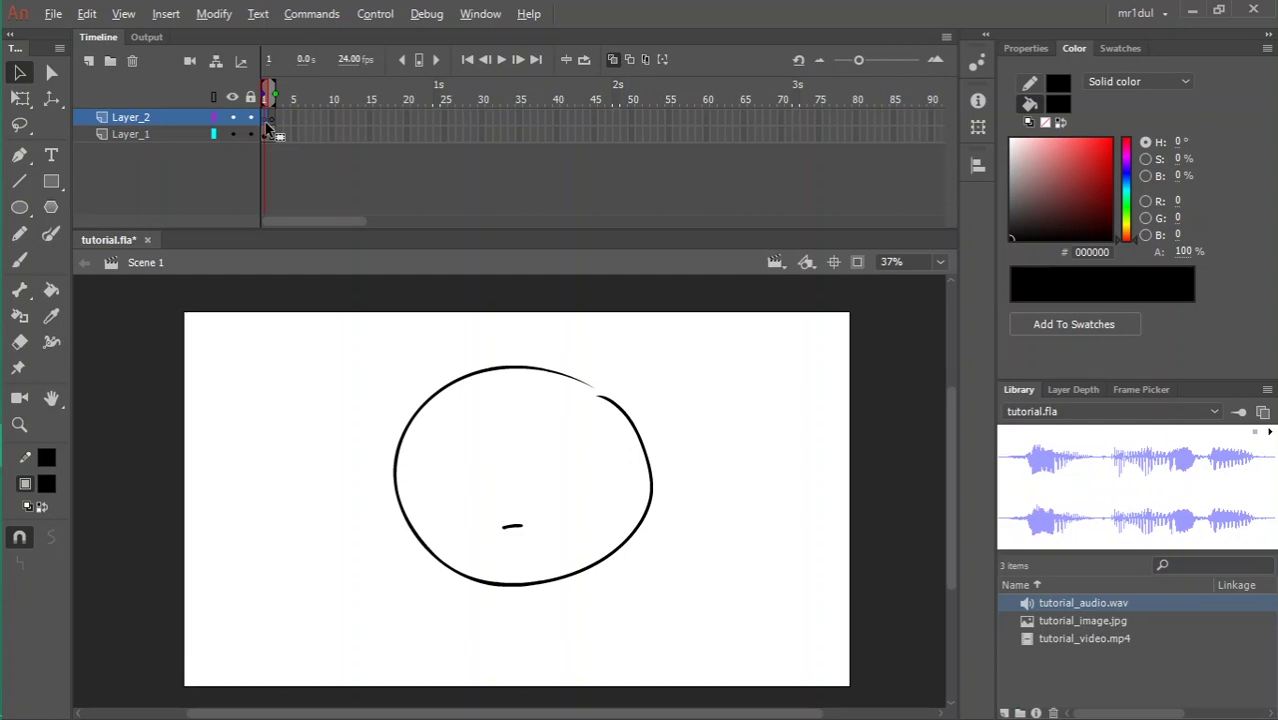
key("b")
left_click_drag(433, 460, 433, 480)
mouse_move(537, 459)
left_mouse_down()
mouse_move(538, 474)
mouse_move(489, 472)
left_mouse_up()
key("period")
left_click_drag(602, 458, 614, 457)
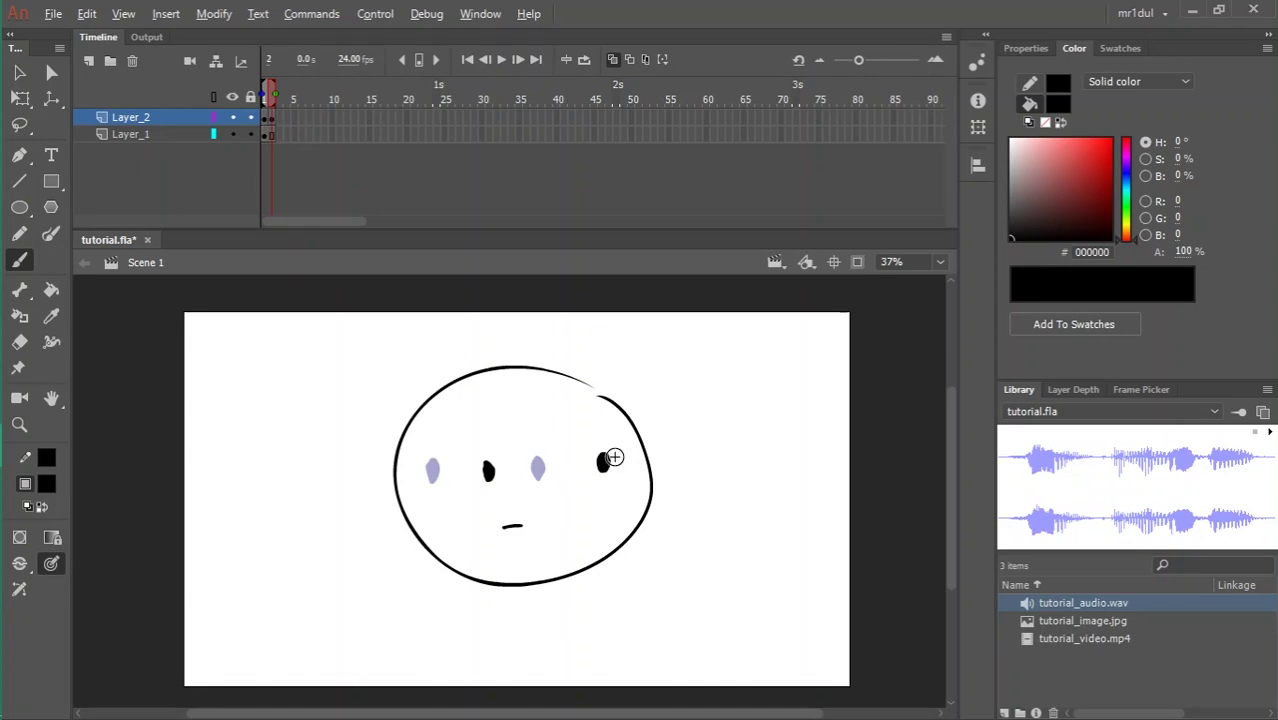
key("ctrl+Return")
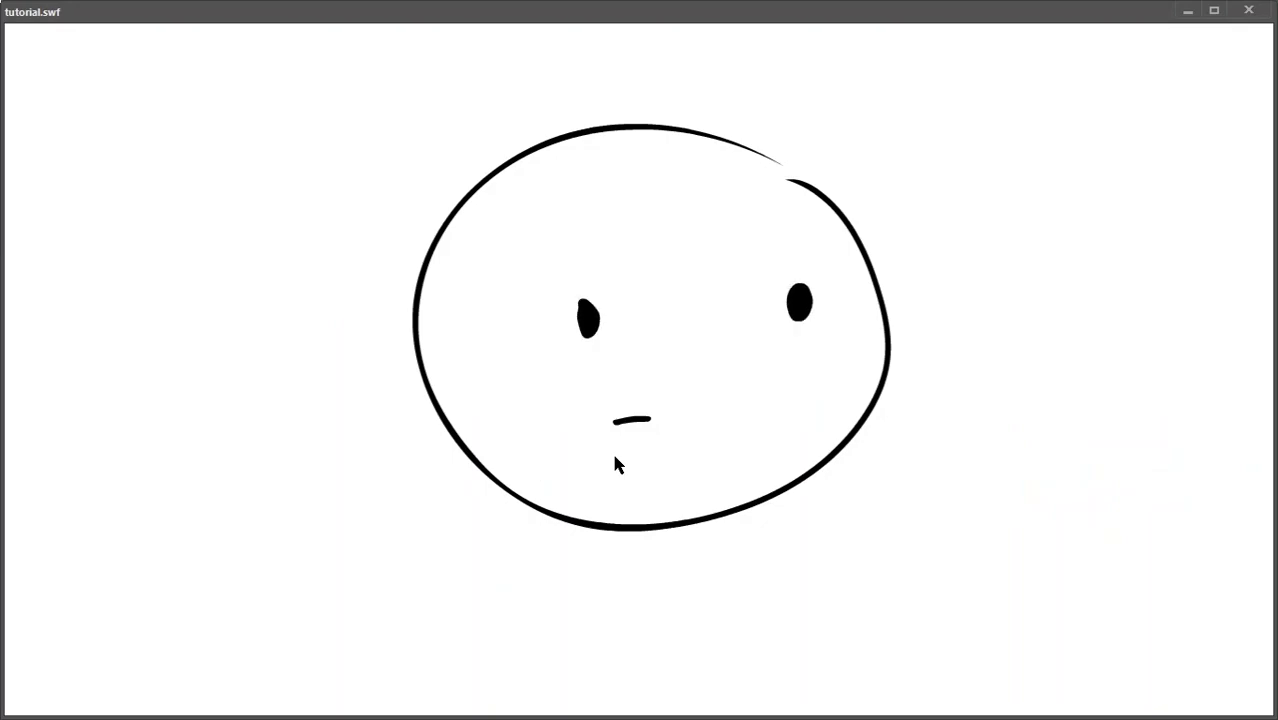
left_click(1248, 10)
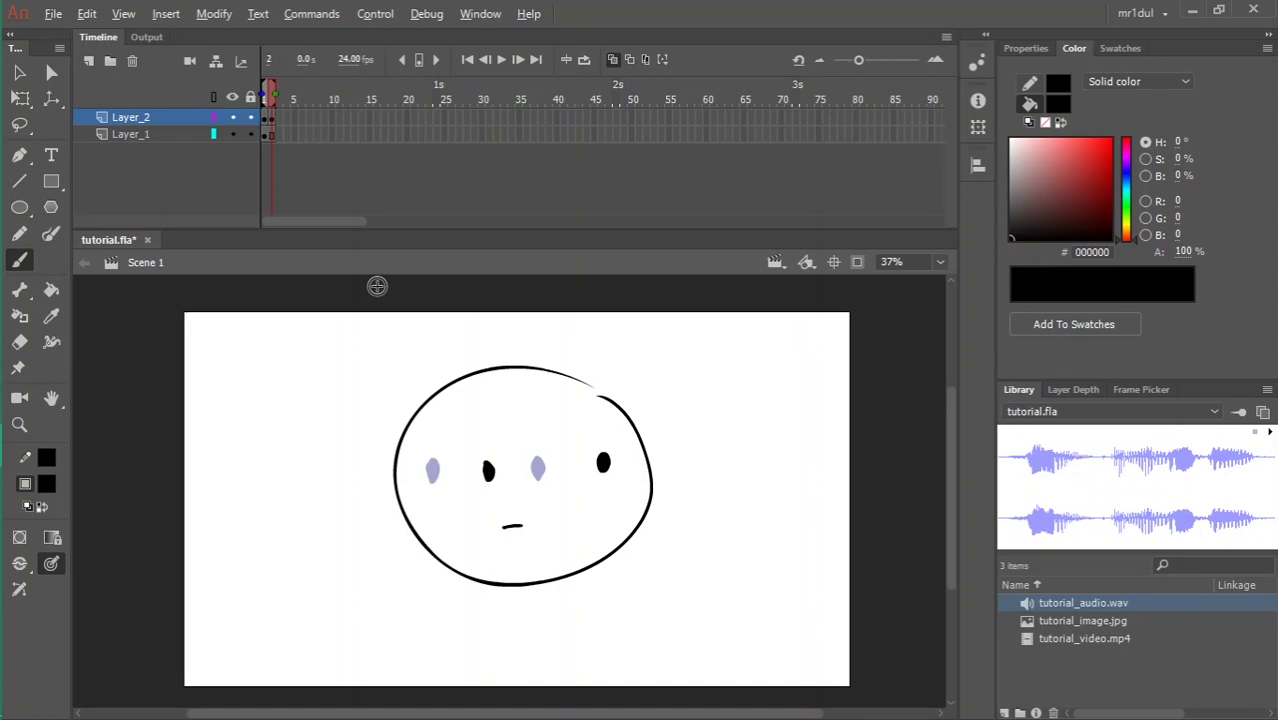
- Extend Layer_2's first eye pose through frame 3 and its second through frame 5, with Layer_1's face held through frame 4
left_click(268, 119)
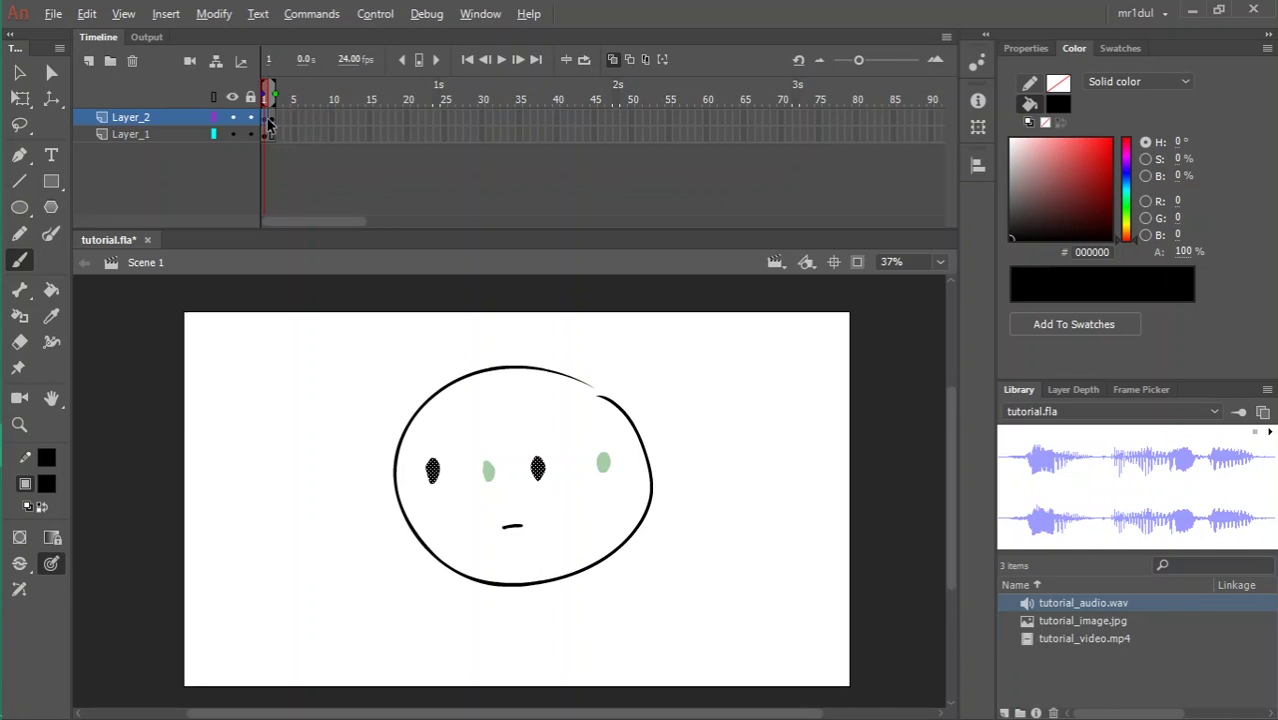
key(".")
key(".")
left_click(279, 119)
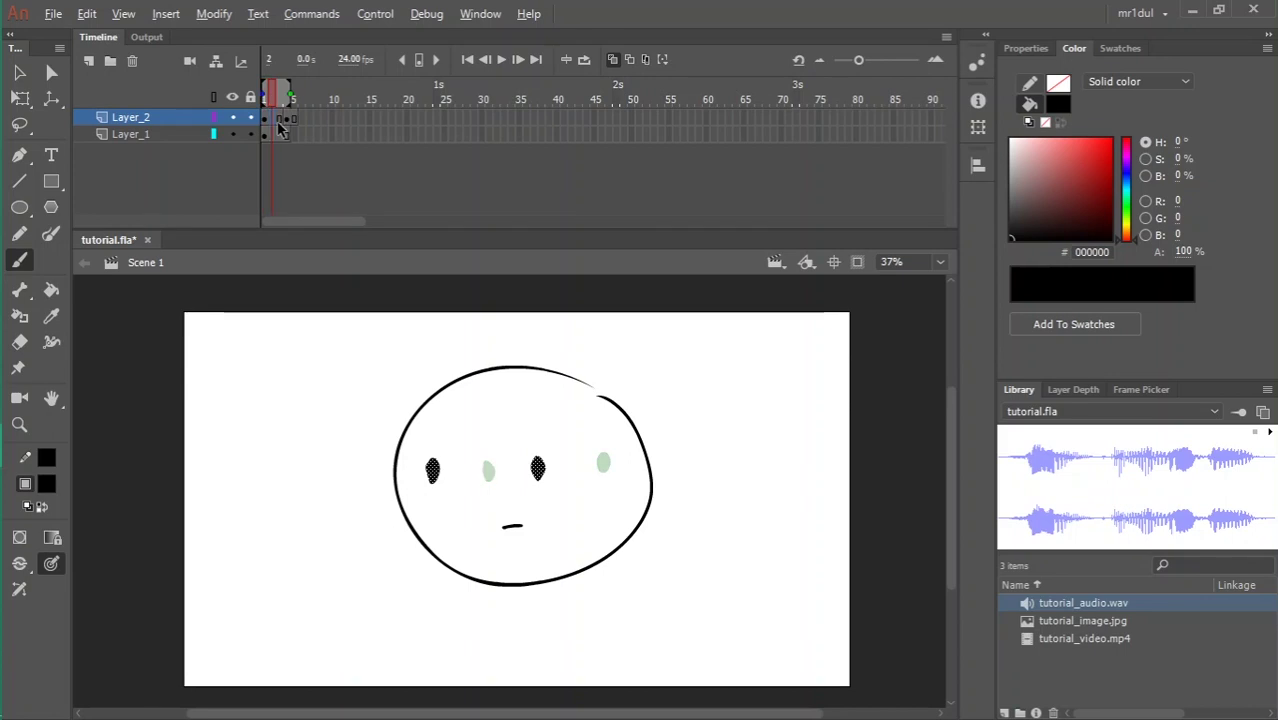
- Brush two curved closed-eye lines on a blank keyframe at frame 3 of Layer_2 and play the timeline
left_click(279, 119)
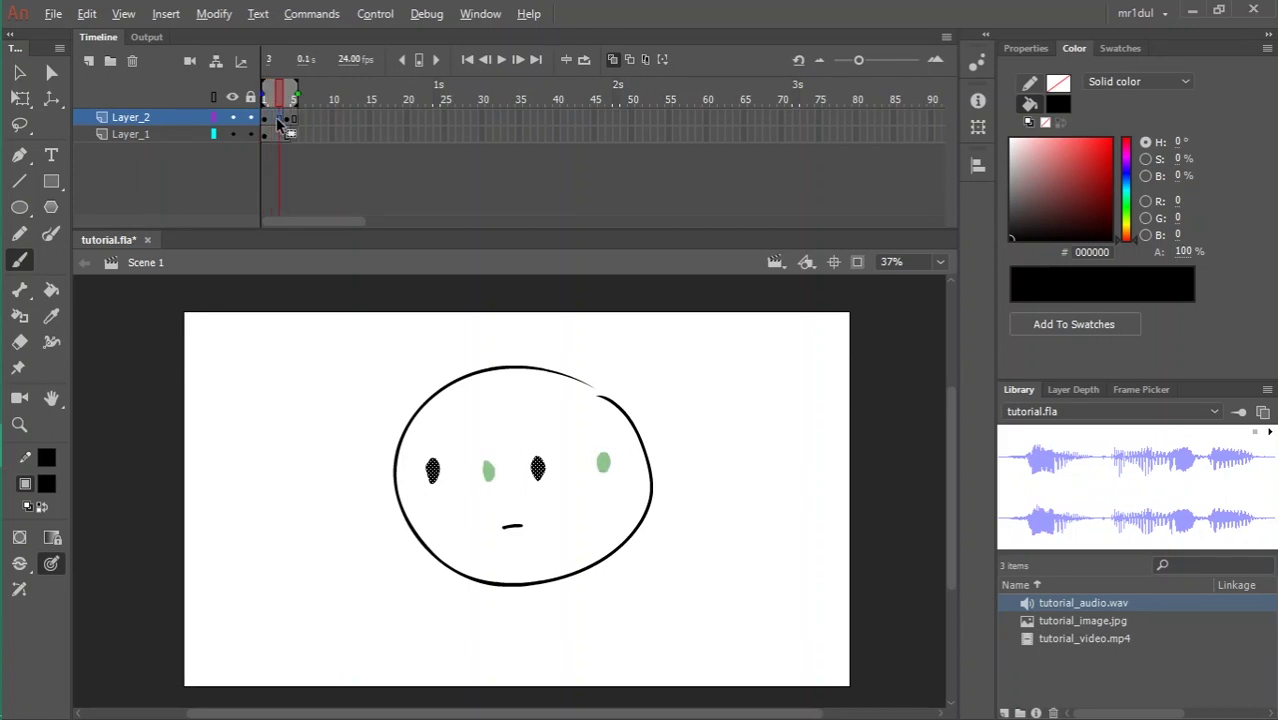
key("F7")
key("z")
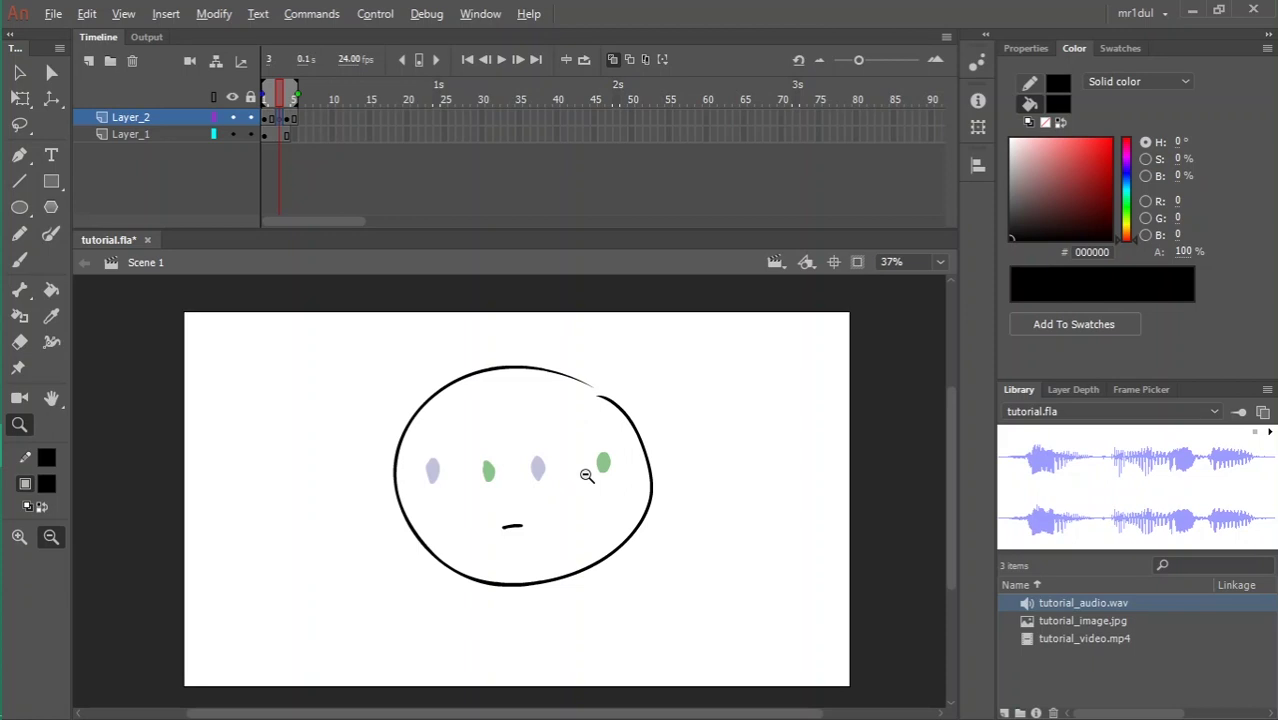
key("b")
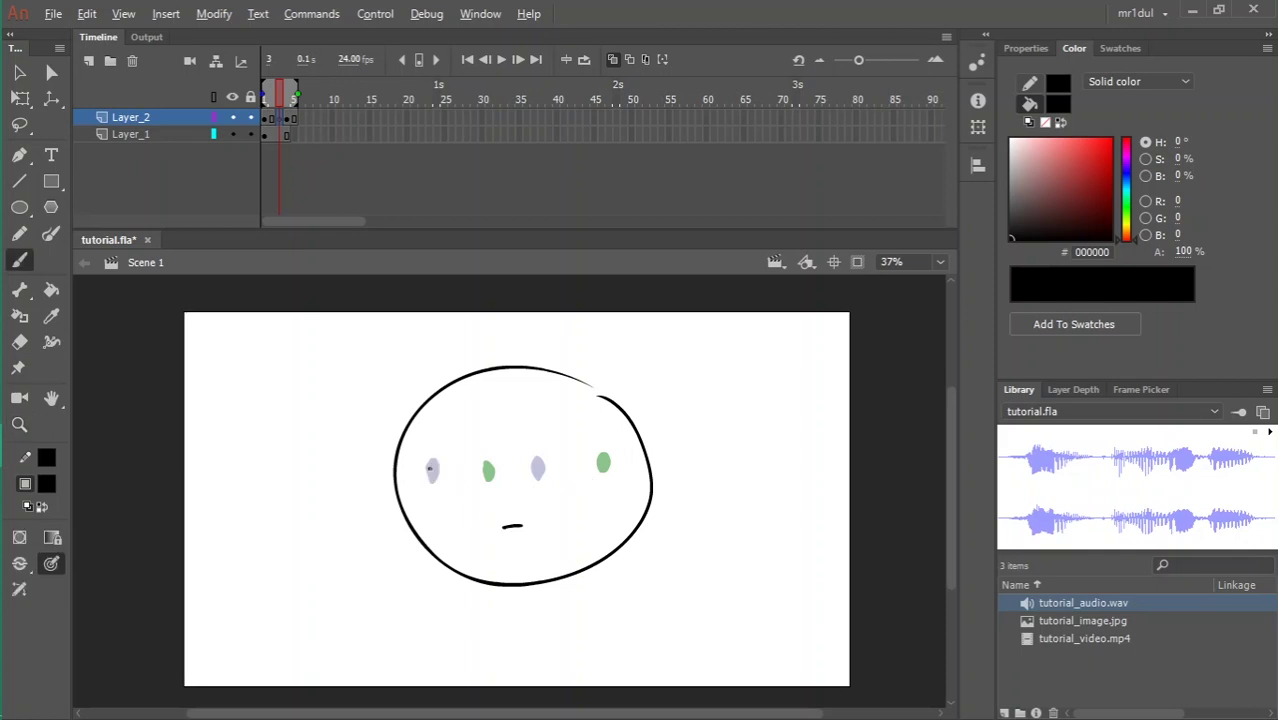
mouse_move(430, 468)
left_mouse_down()
mouse_move(604, 460)
mouse_move(566, 468)
left_mouse_up()
key("Return")
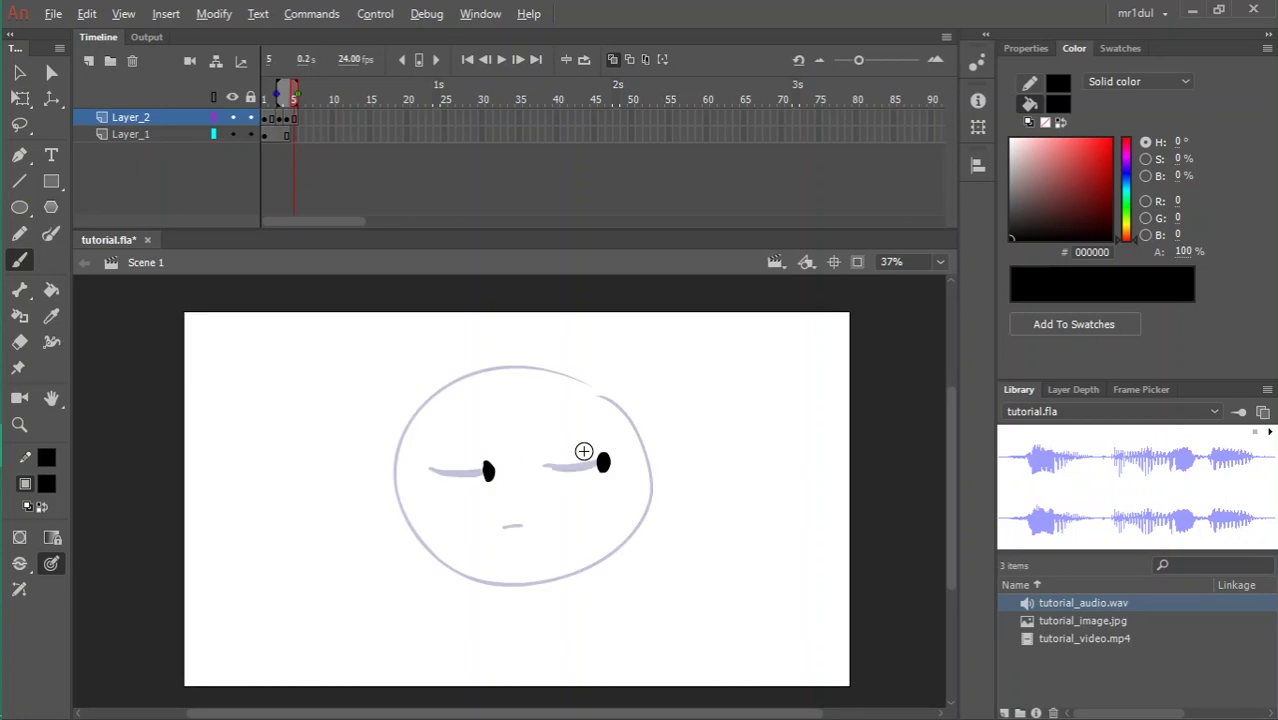
key("Return")
- Extend Layer_1's face through frame 5 and play the timeline to check the blink
left_click(294, 135)
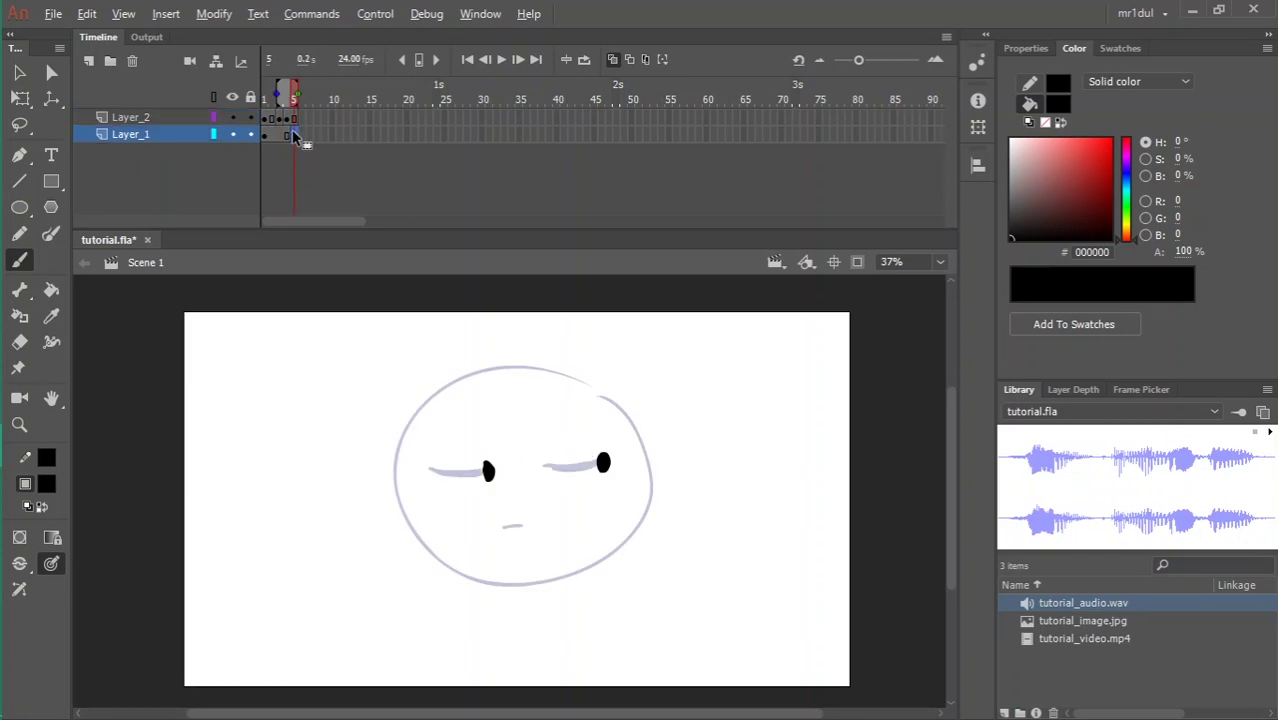
key("F5")
key("Return")
key("Return")
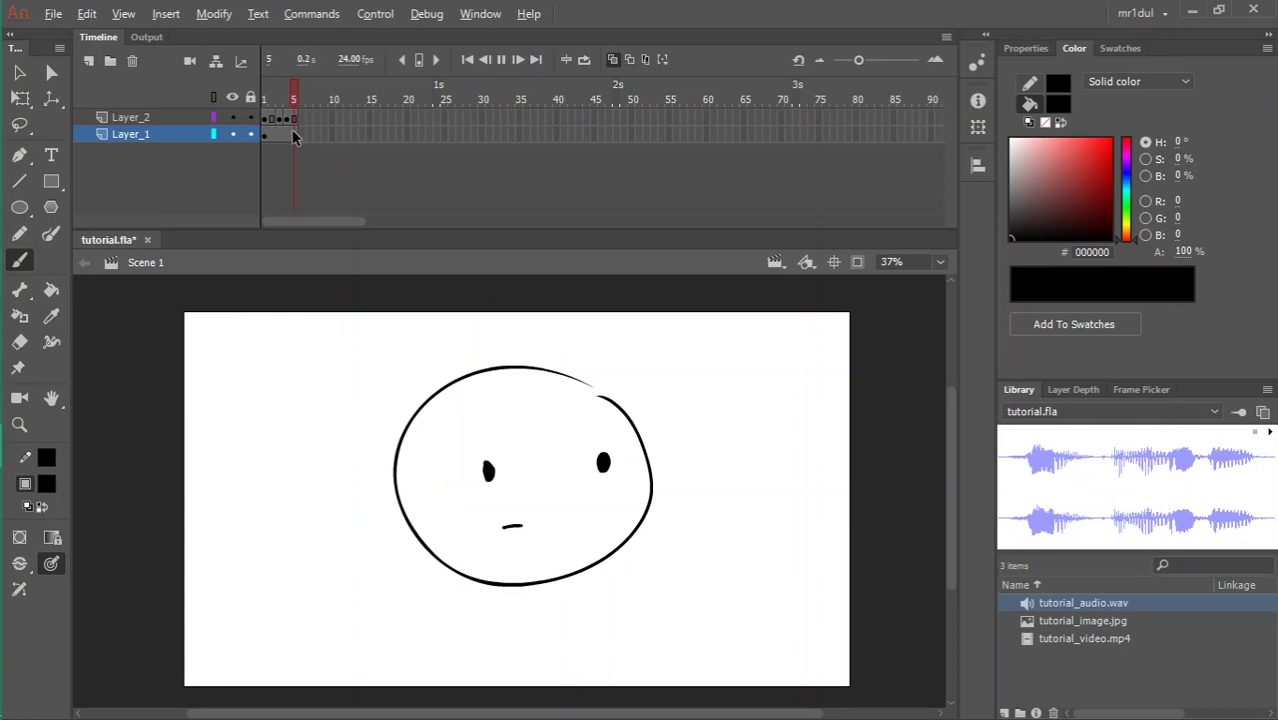
key("Return")
key("Return")
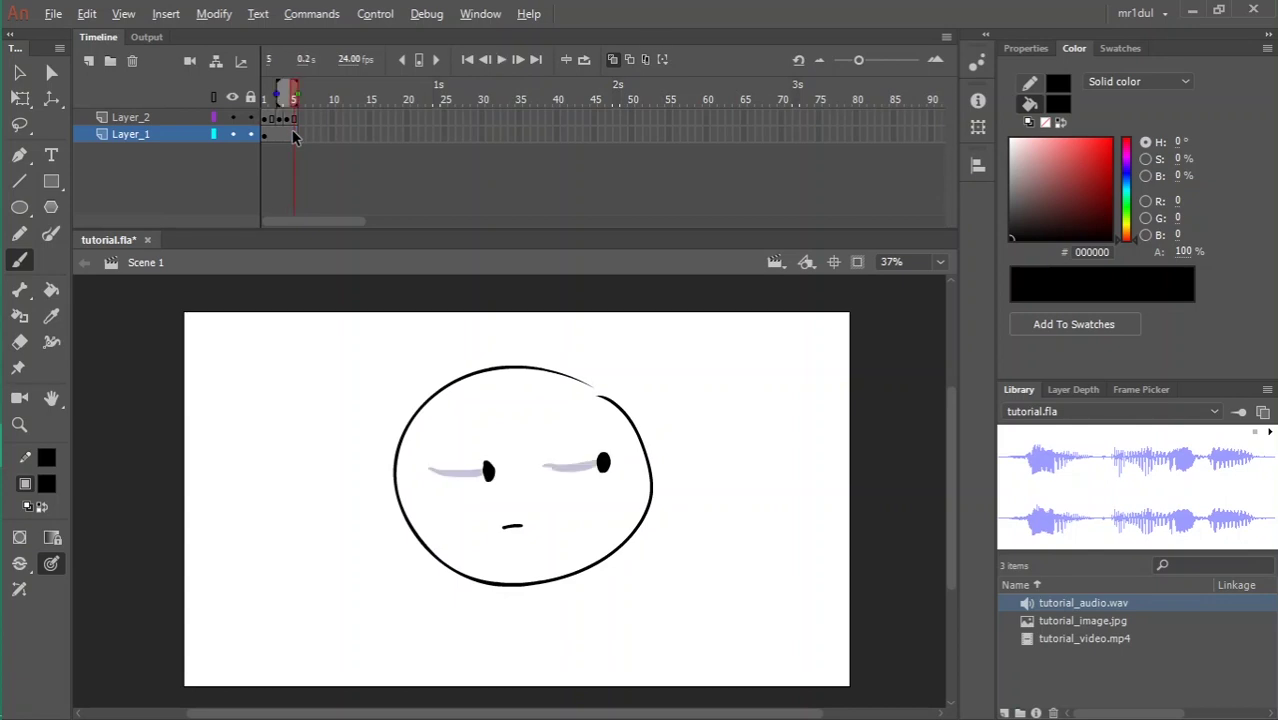
key("Return")
- Brush two closed-eye lines on a blank keyframe at frame 6 of Layer_2, extend Layer_1 through frame 6, and preview the movie
left_click(302, 119)
key("F5")
key("F7")
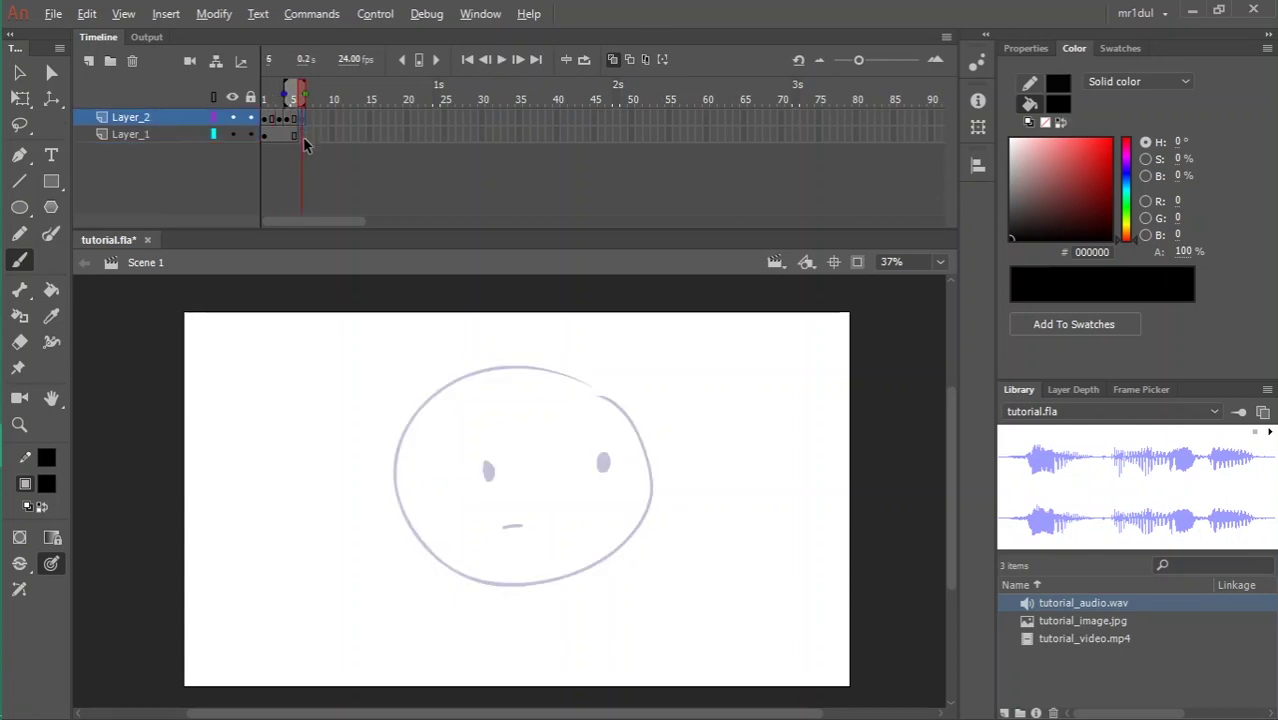
left_click(303, 136)
key("F5")
left_click(302, 119)
left_click_drag(484, 470, 450, 475)
mouse_move(548, 468)
left_mouse_down()
mouse_move(601, 460)
mouse_move(556, 472)
left_mouse_up()
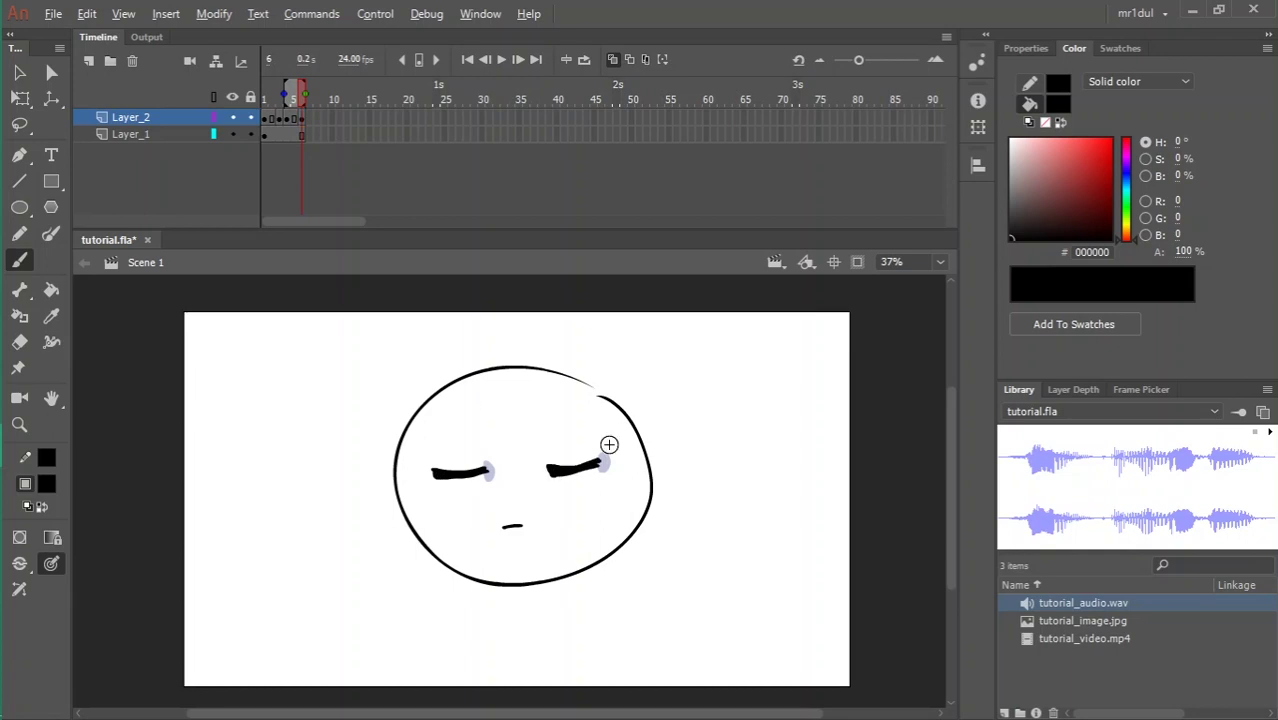
key("ctrl+Return")
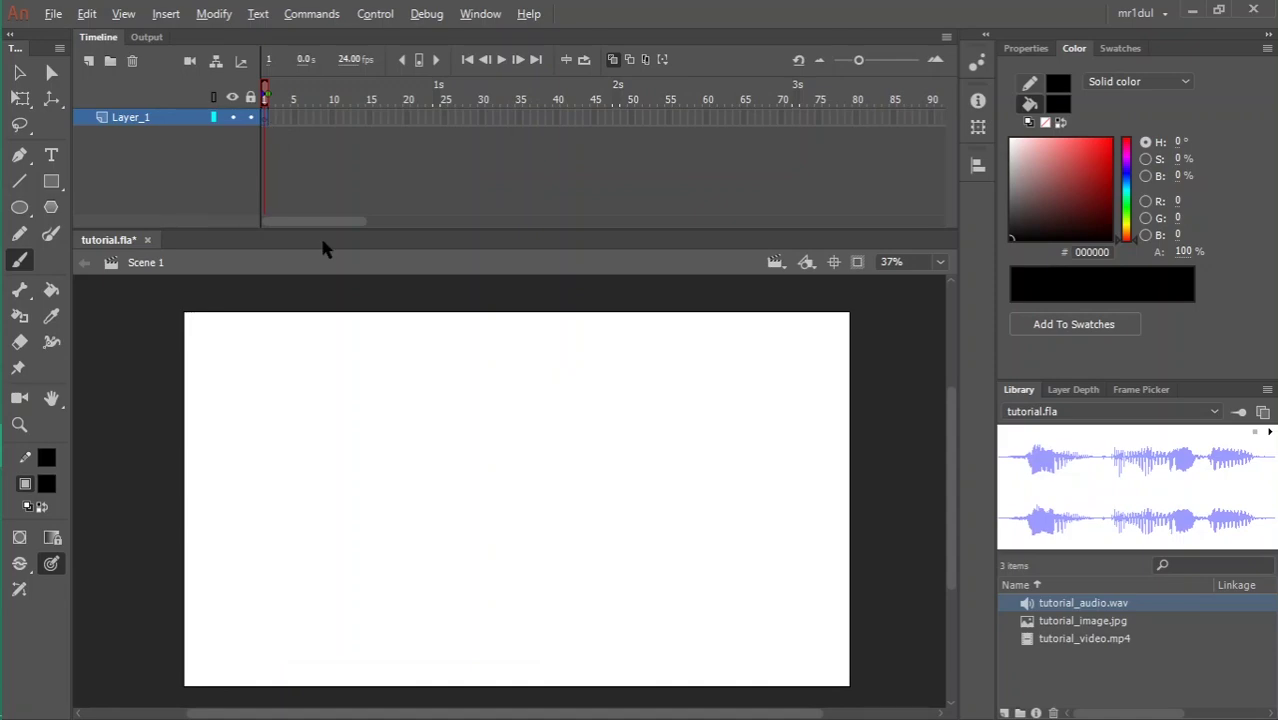
- Try placing tutorial_image.jpg from the library on the empty stage and undo the placement
left_click(593, 657)
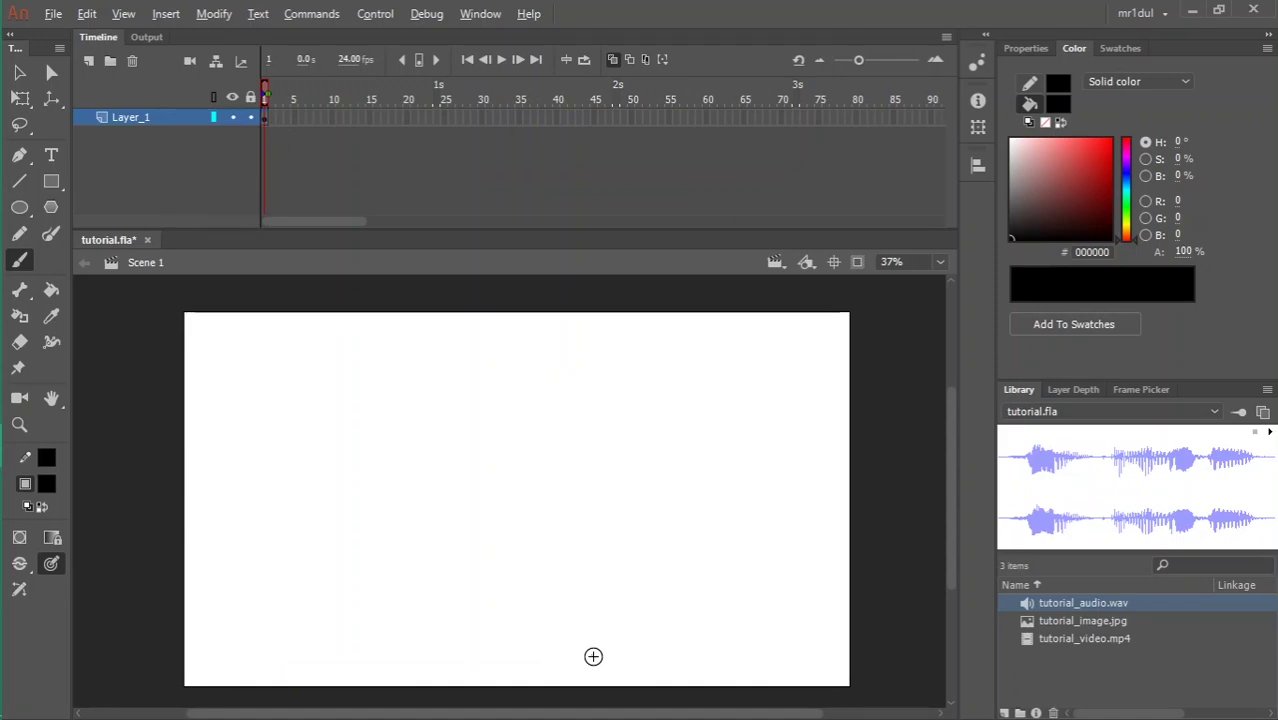
key("ctrl+z")
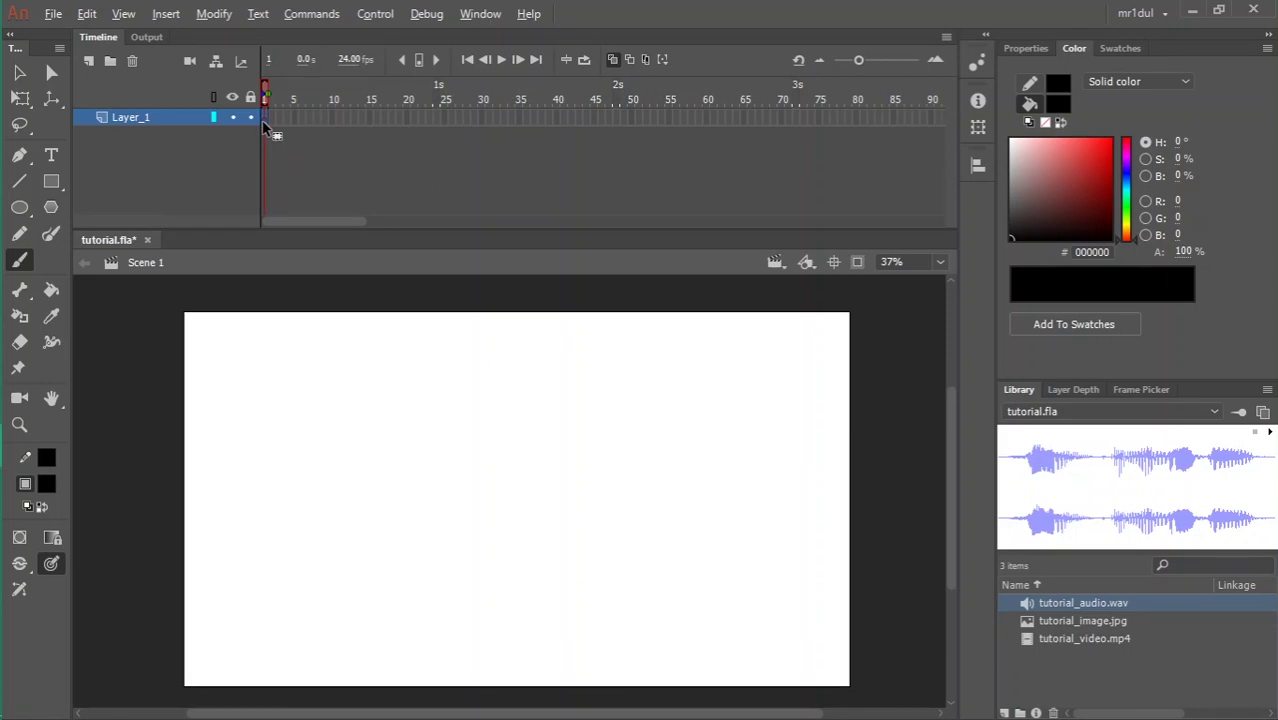
left_click_drag(1062, 624, 476, 535)
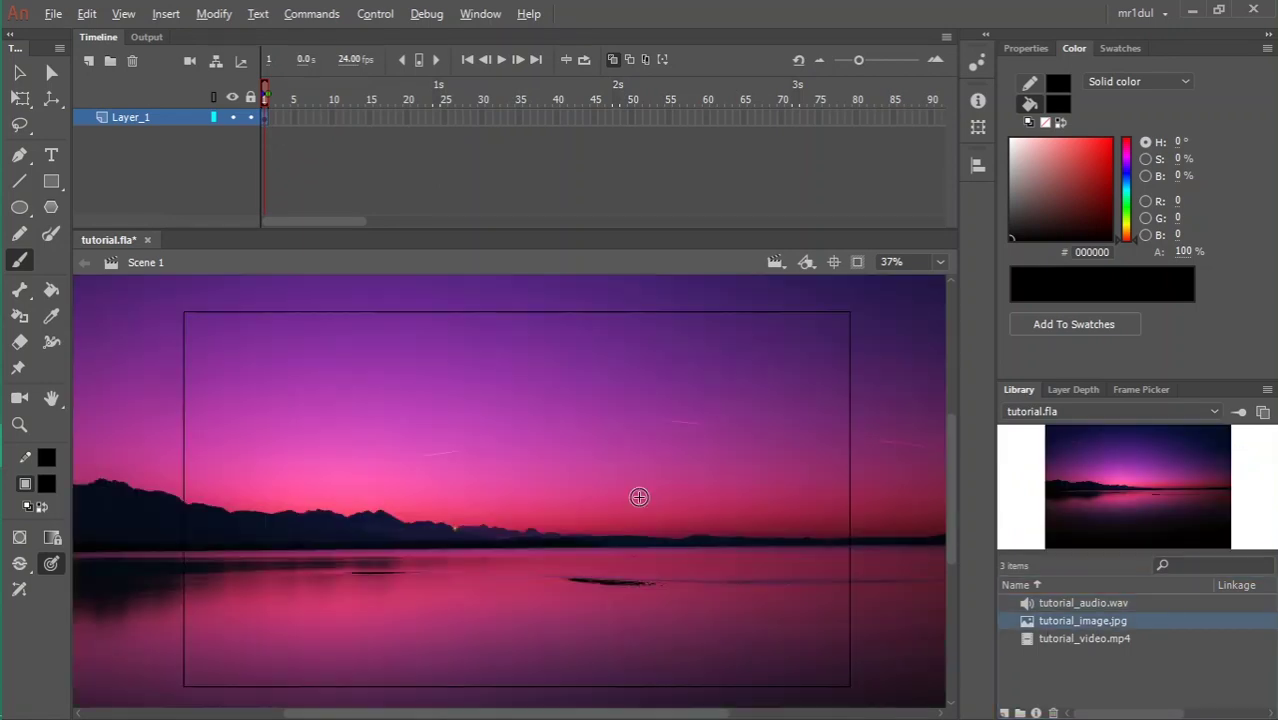
key("ctrl+z")
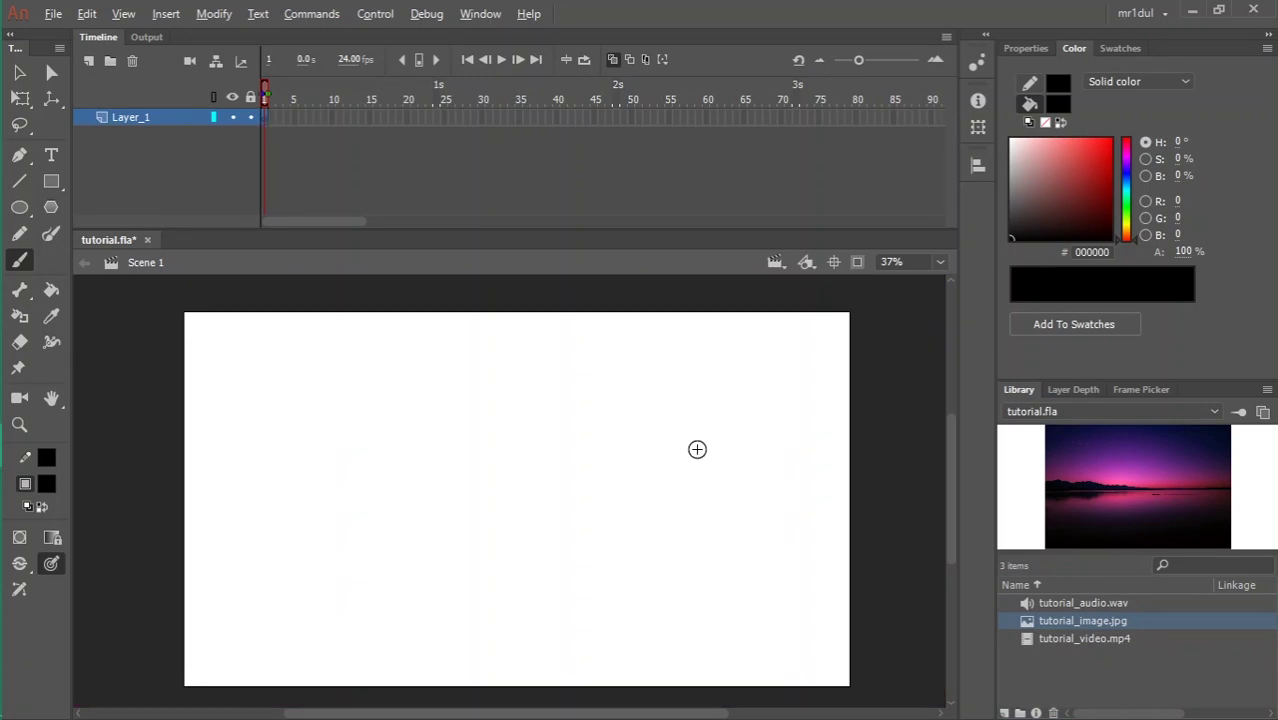
- Place tutorial_audio.wav from the library on Layer_1 and extend the layer's frames through frame 75
left_click(1058, 640)
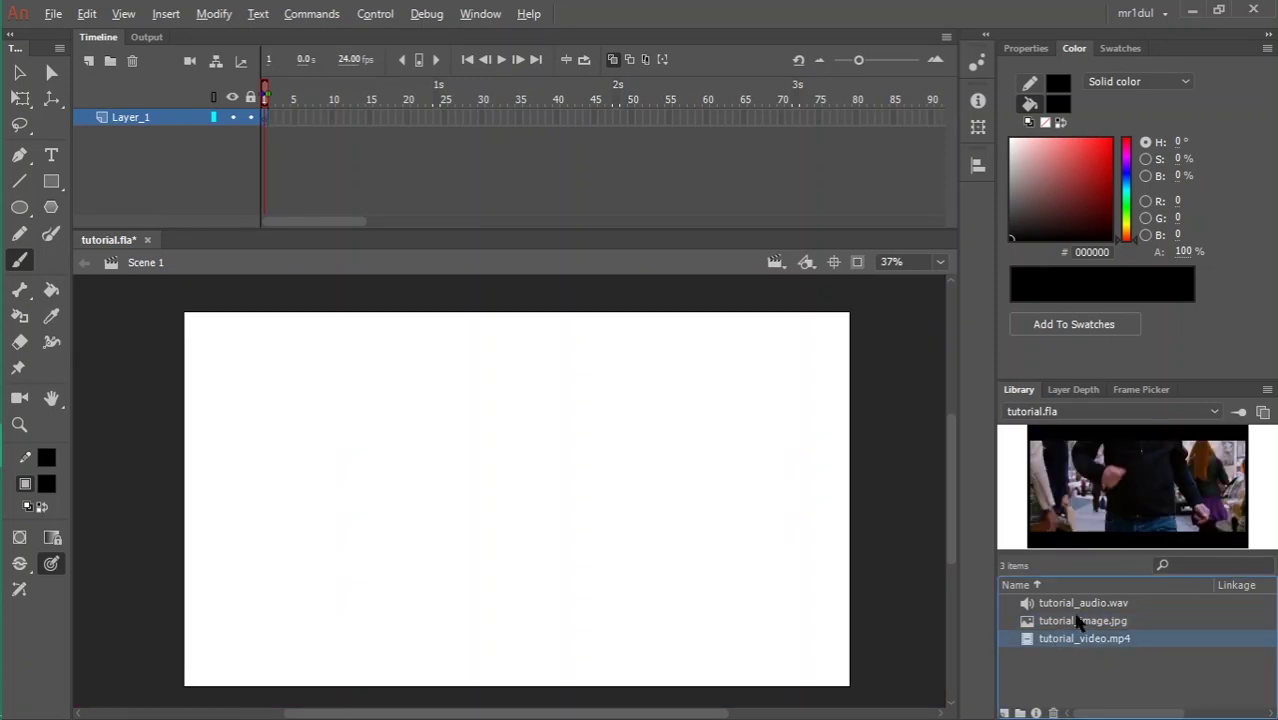
left_click(1082, 605)
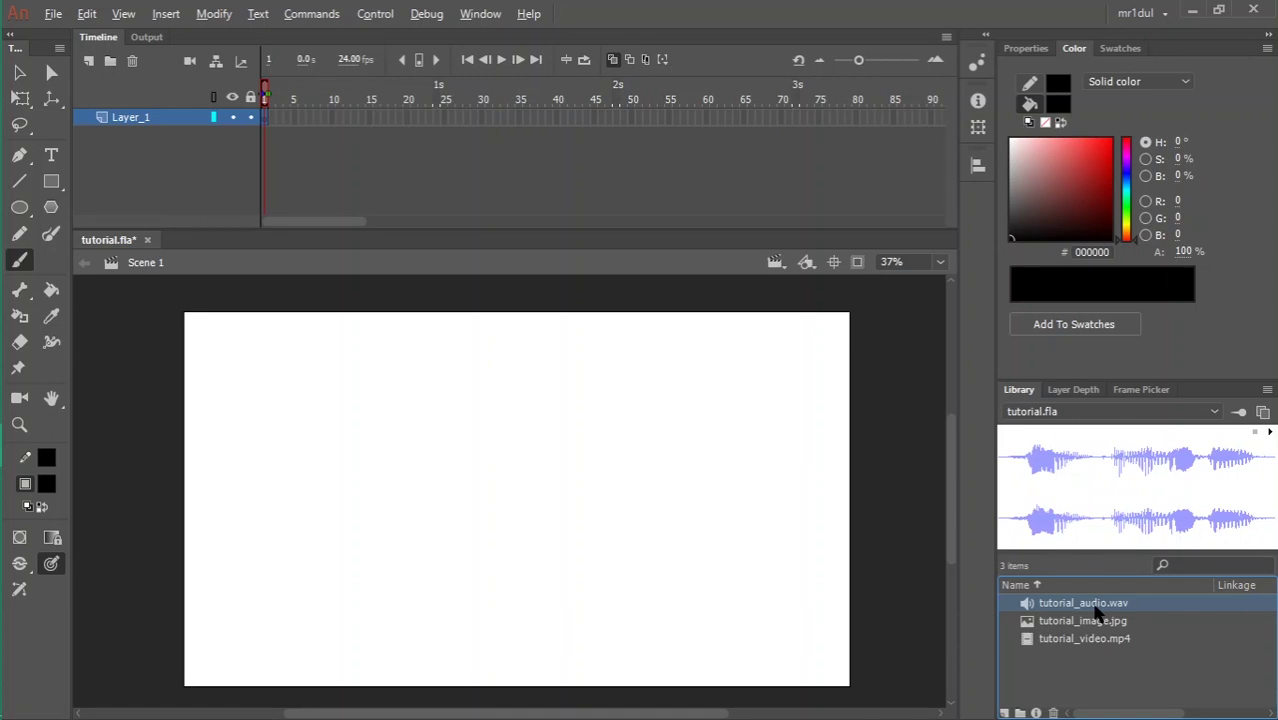
left_click_drag(537, 541, 491, 476)
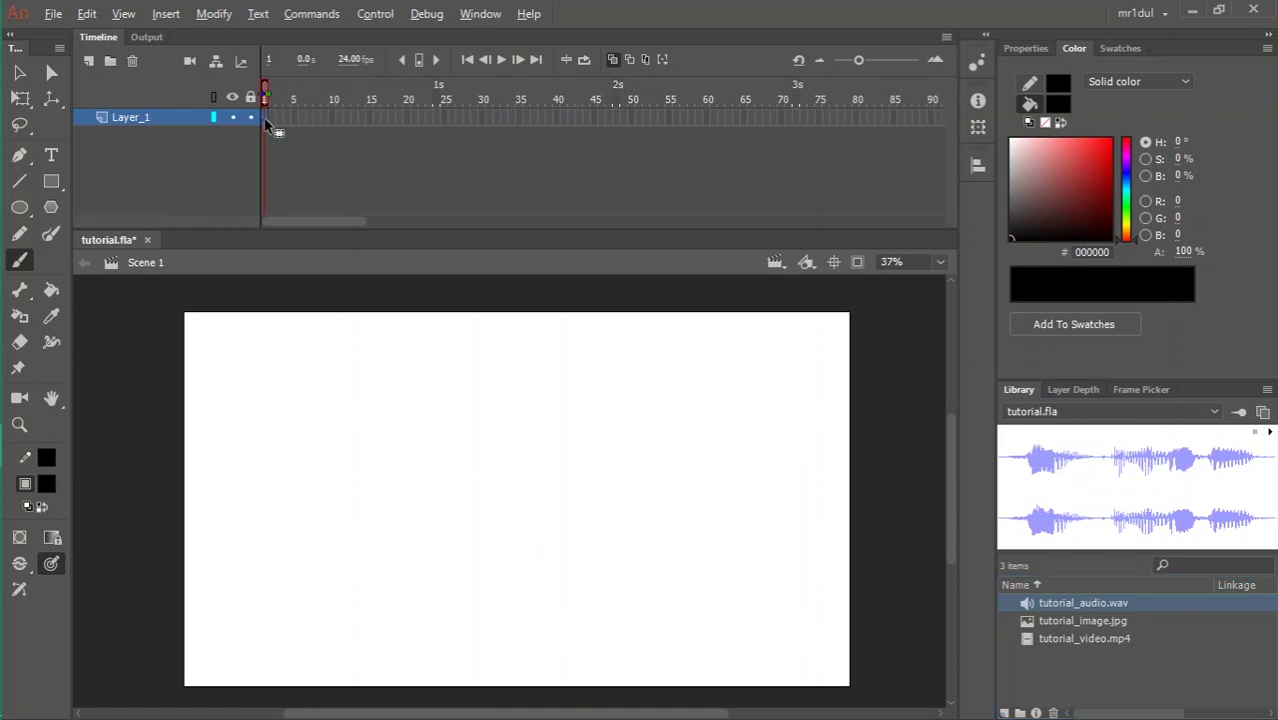
left_click(349, 61)
left_click(357, 82)
left_click(441, 119)
left_click(819, 119)
key("F5")
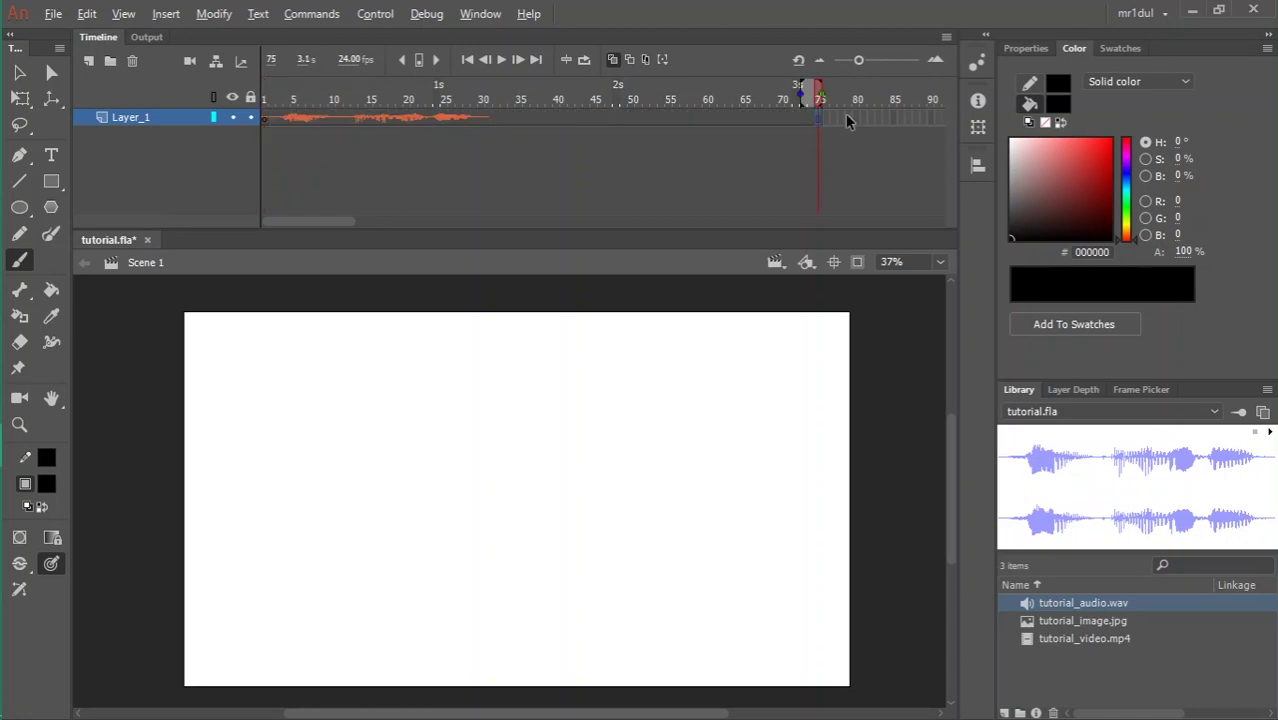
- Lock Layer_1 and remove its surplus frames from frame 32 onward, after the audio waveform ends
left_click(847, 116)
left_click_drag(845, 120, 499, 125)
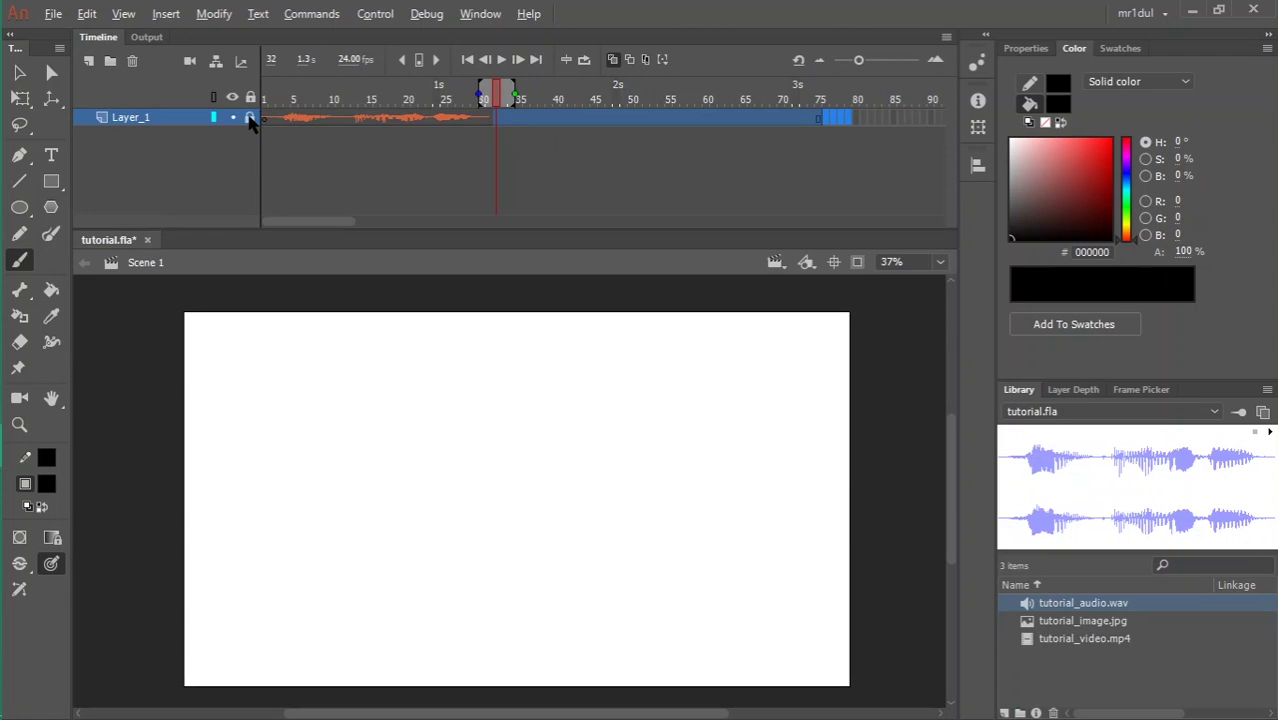
right_click(518, 121)
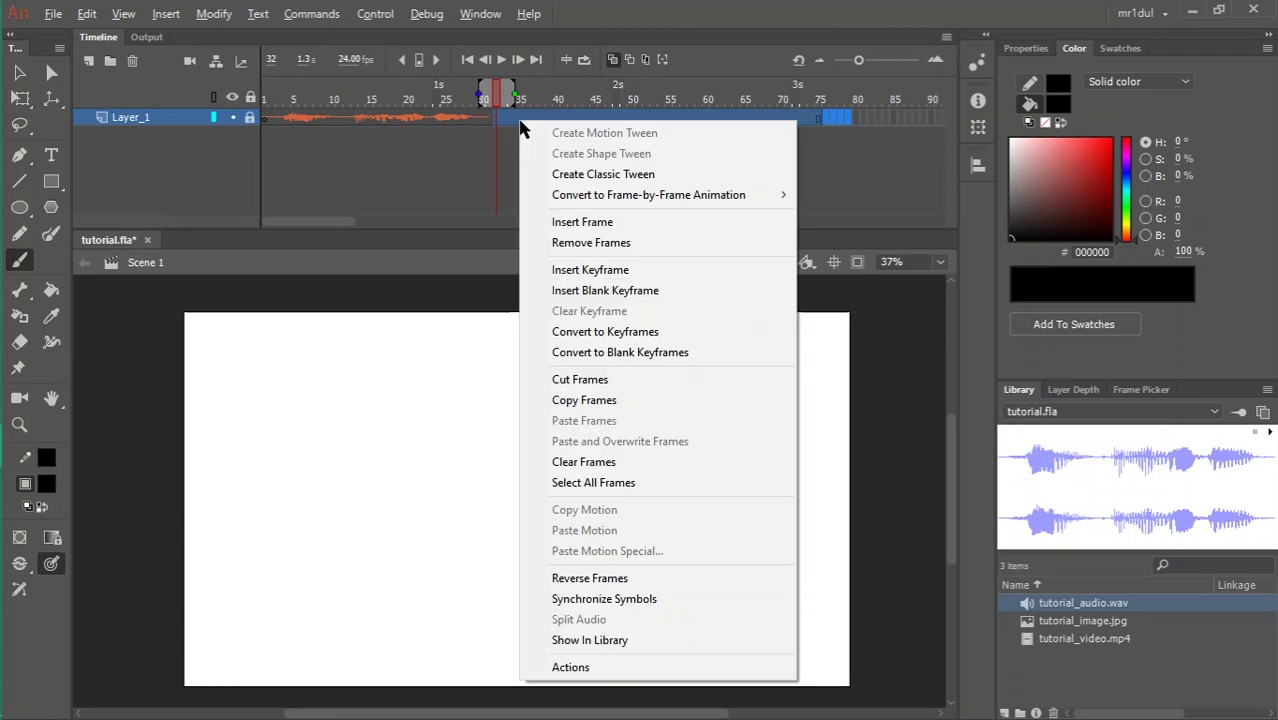
left_click(570, 243)
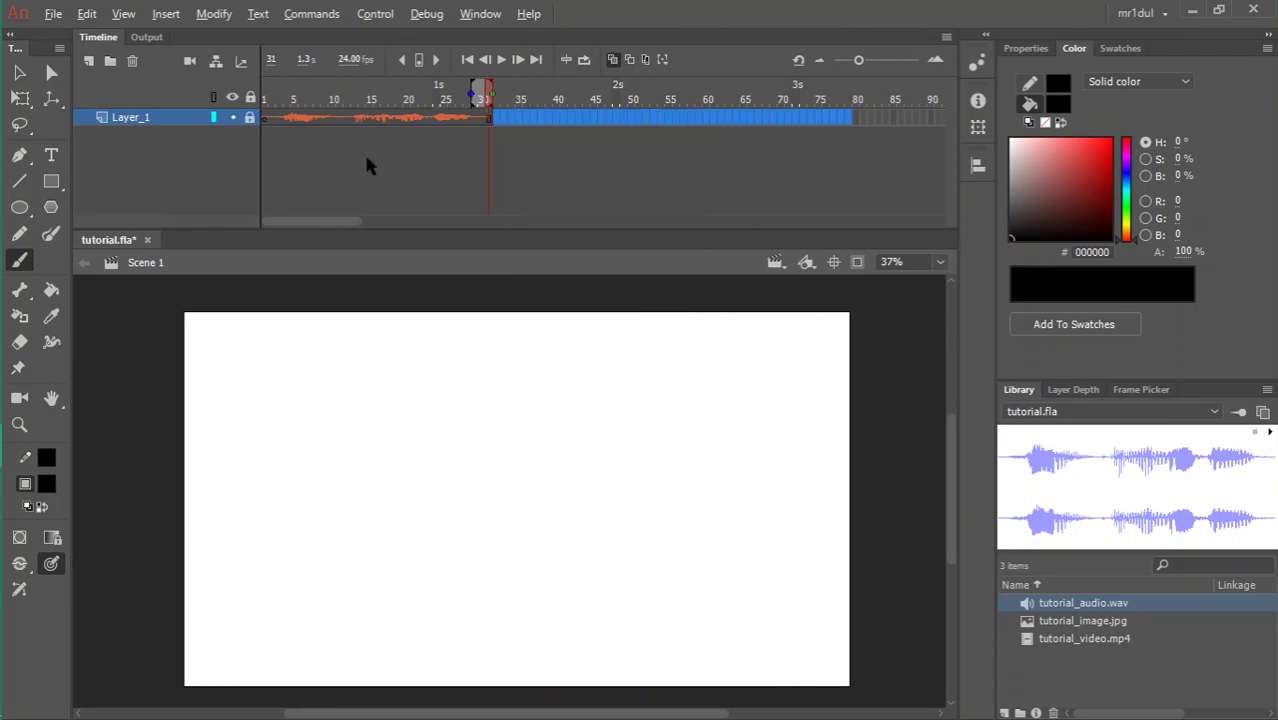
- Add a new layer above the audio layer and brush a stick figure's head, body, arms and hands on frame 1
left_click(88, 62)
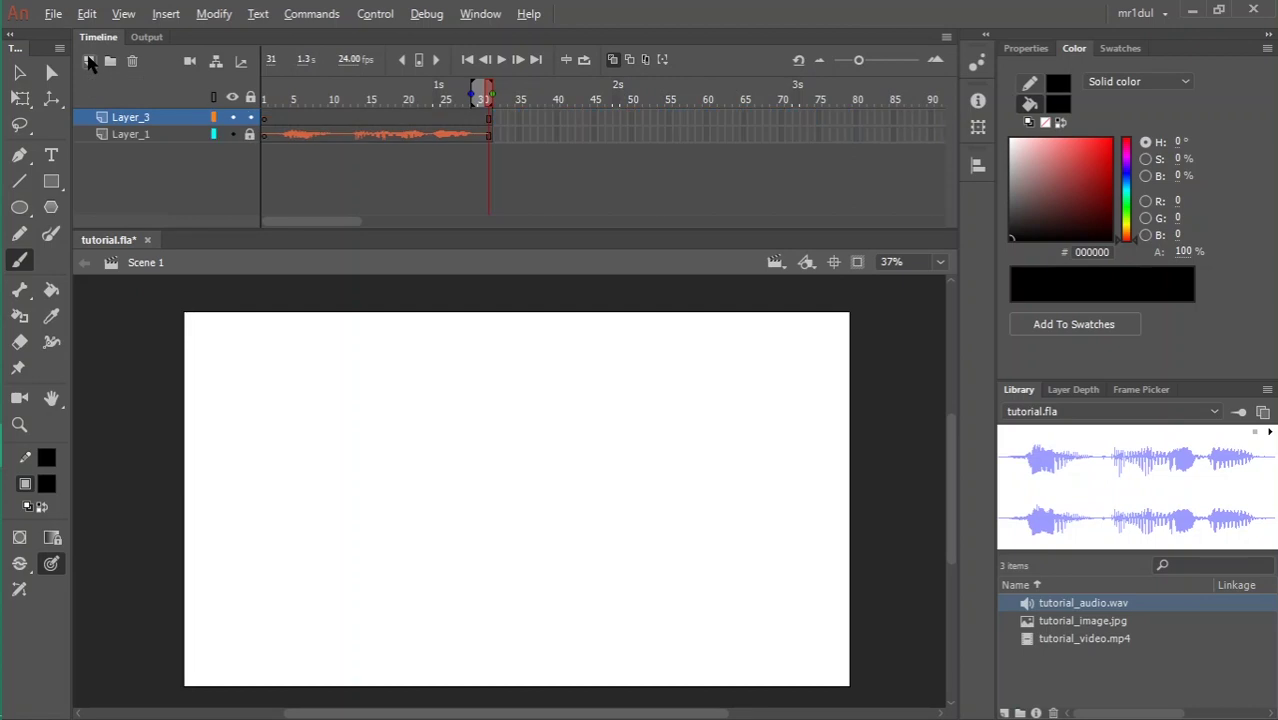
left_click(266, 118)
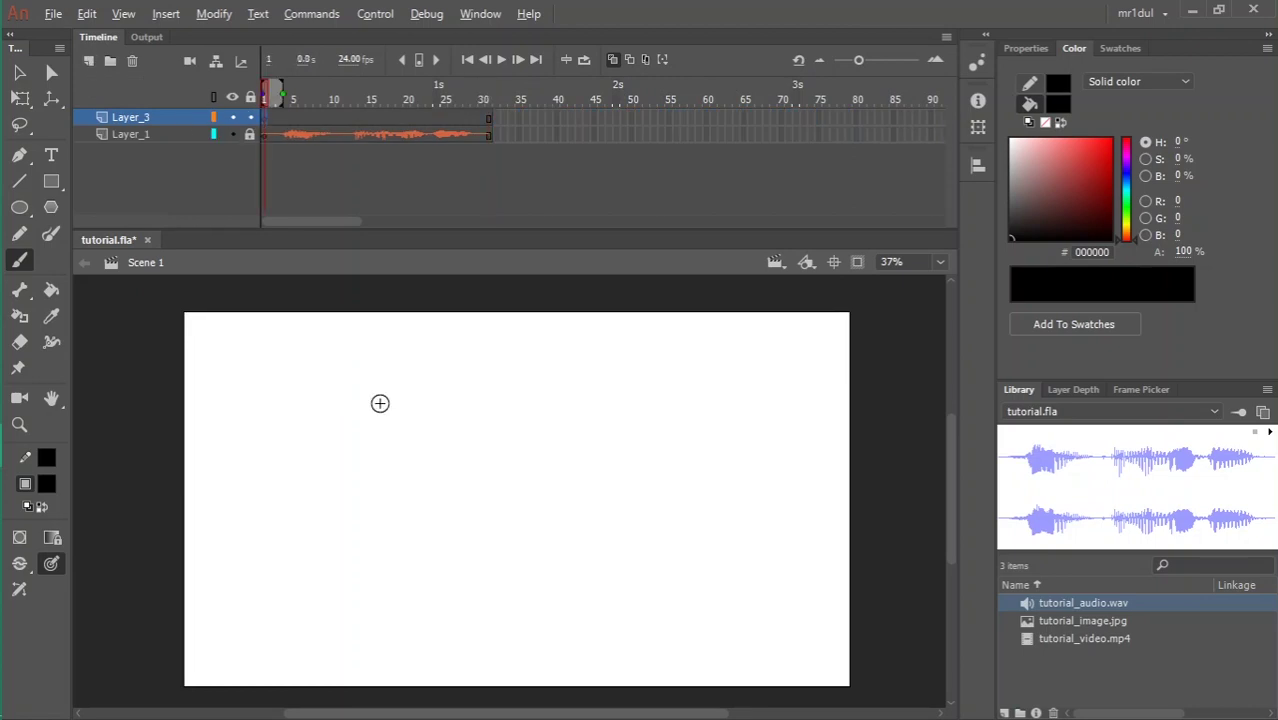
mouse_move(472, 440)
left_mouse_down()
mouse_move(415, 415)
mouse_move(442, 413)
left_mouse_up()
left_click_drag(433, 458, 452, 583)
mouse_move(420, 544)
left_mouse_down()
mouse_move(397, 548)
mouse_move(476, 511)
mouse_move(503, 523)
left_mouse_up()
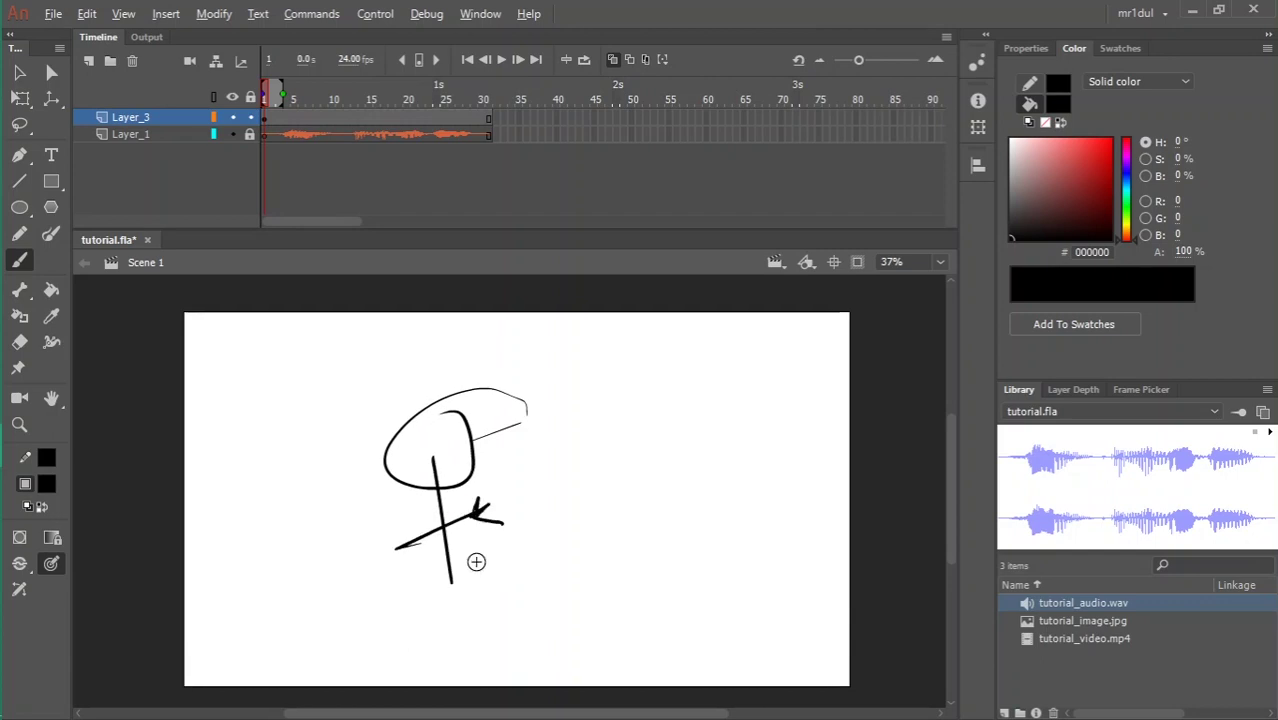
mouse_move(452, 578)
left_mouse_down()
mouse_move(446, 610)
mouse_move(469, 602)
left_mouse_up()
left_click_drag(397, 548, 371, 534)
left_click_drag(395, 547, 377, 568)
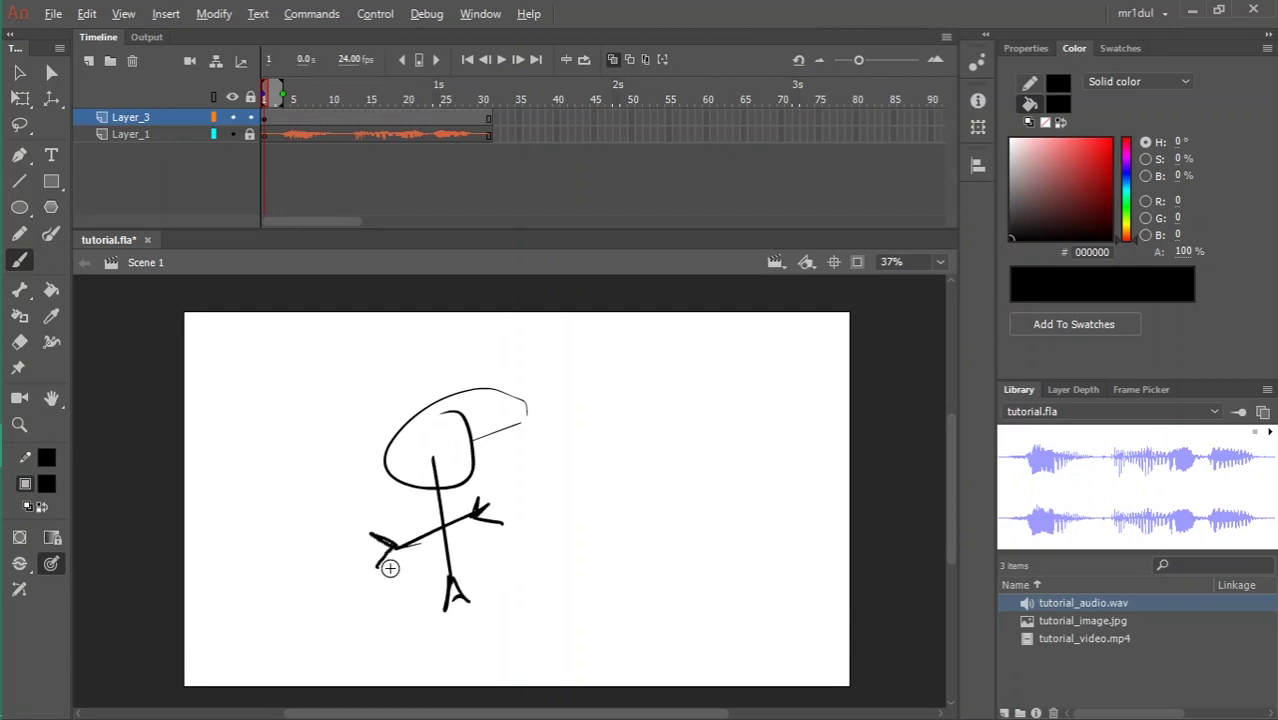
- Brush the stick figure's legs and feet and add eyes and a small smile to its head
mouse_move(449, 604)
left_mouse_down()
mouse_move(445, 658)
mouse_move(490, 643)
left_mouse_up()
mouse_move(440, 662)
left_mouse_down()
mouse_move(428, 662)
mouse_move(506, 639)
left_mouse_up()
left_click(511, 588)
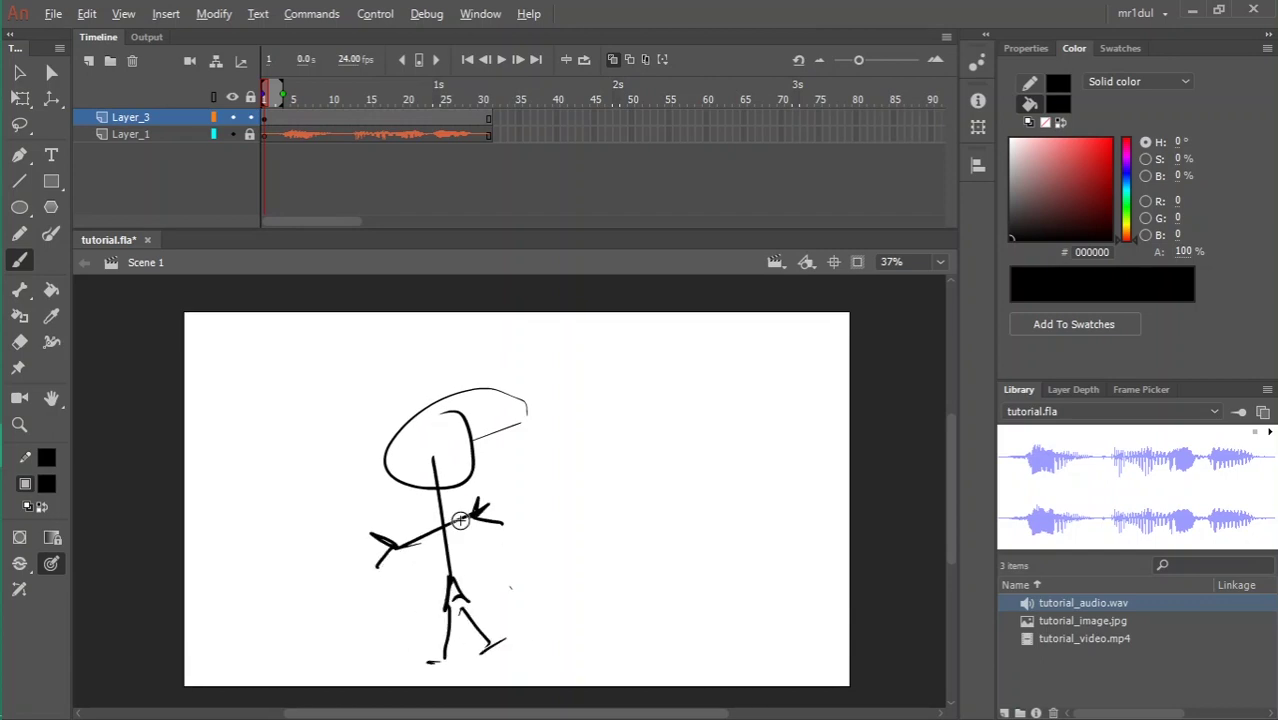
left_click_drag(405, 453, 431, 446)
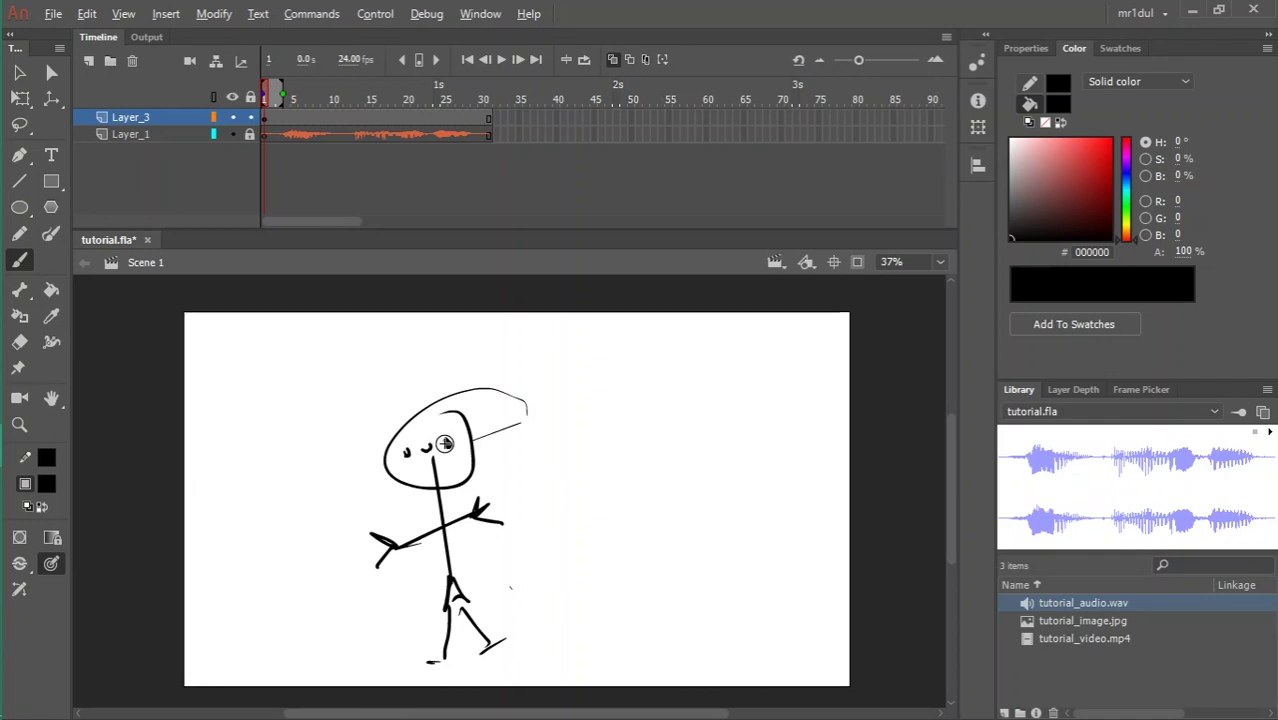
- Turn Layer_3 into a guide layer and preview the movie
right_click(133, 119)
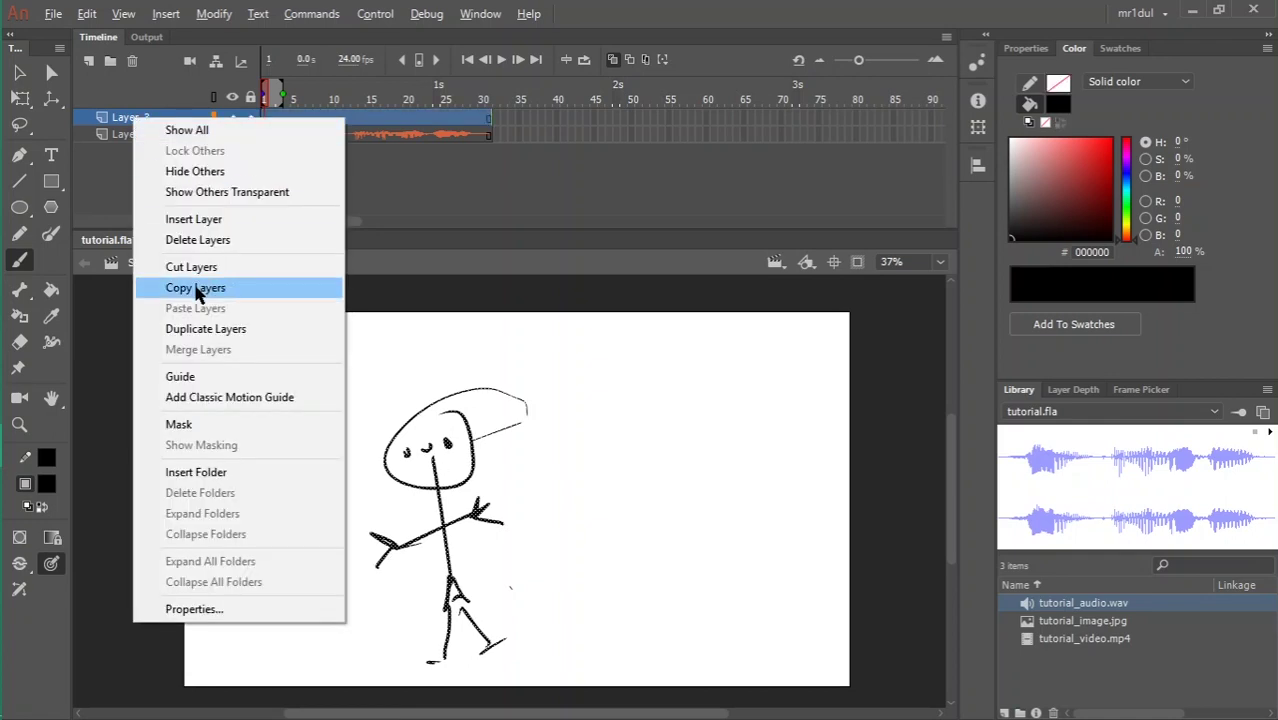
left_click(218, 377)
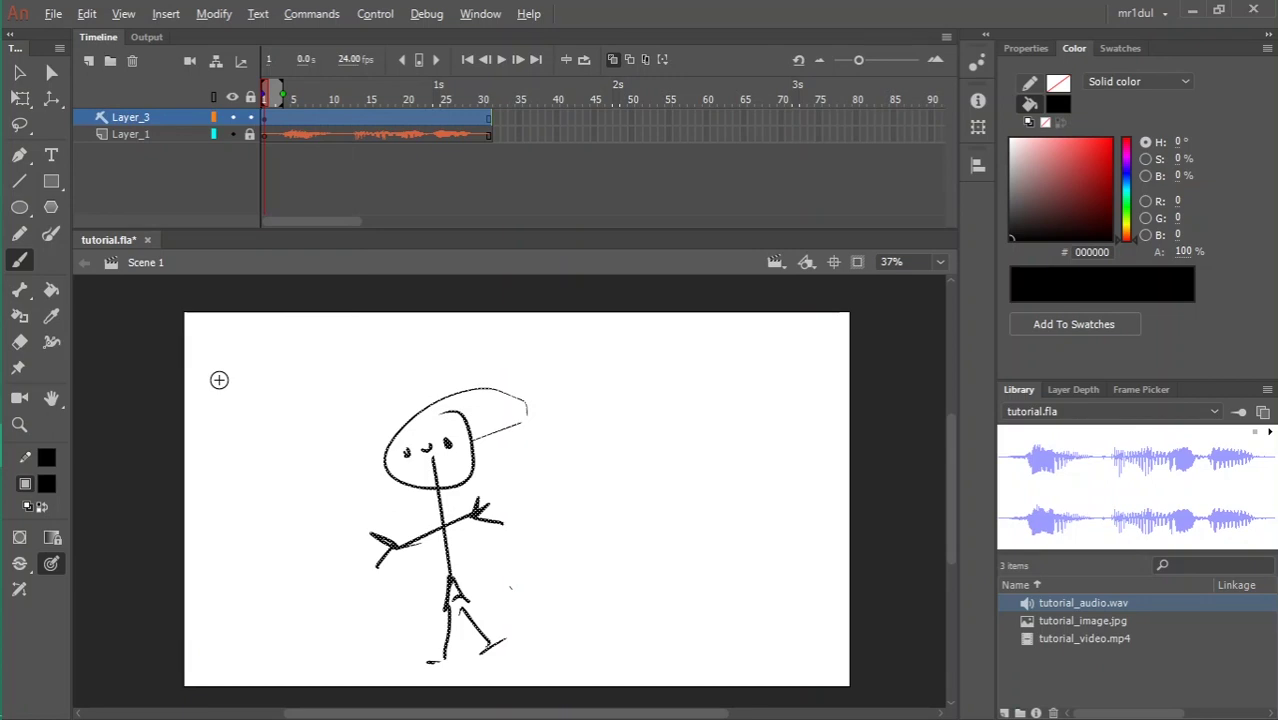
key("ctrl+Return")
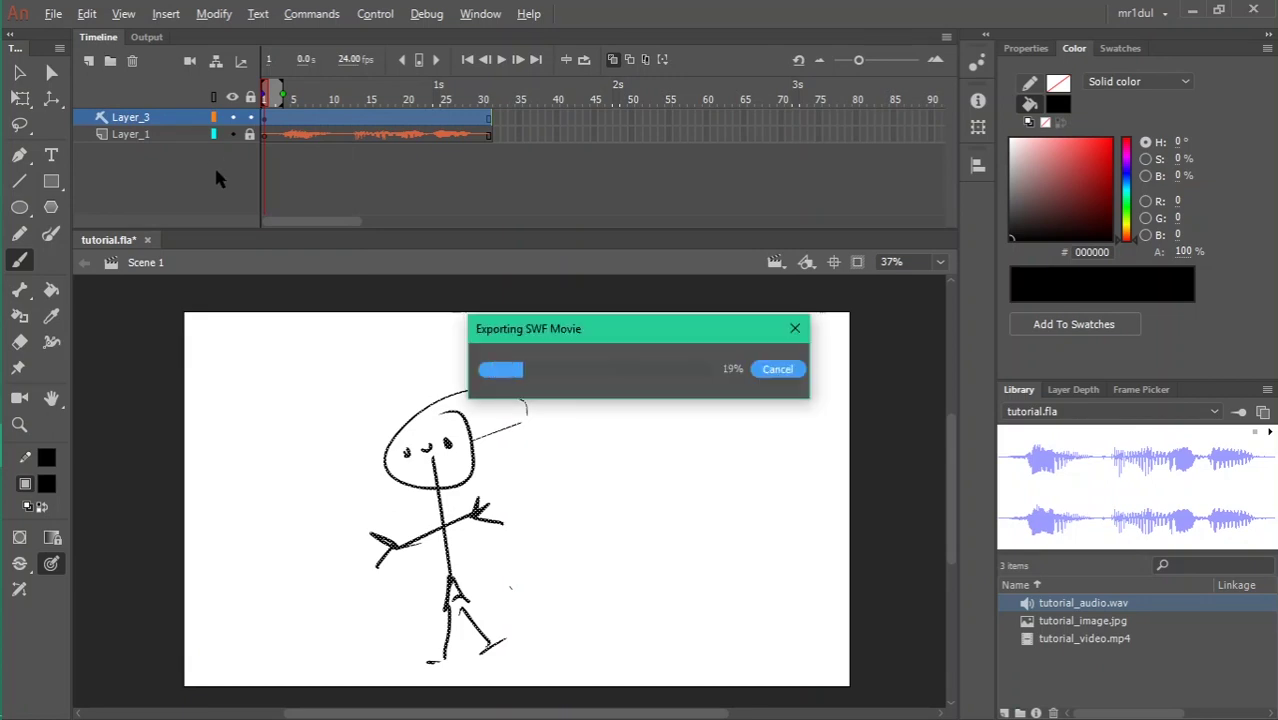
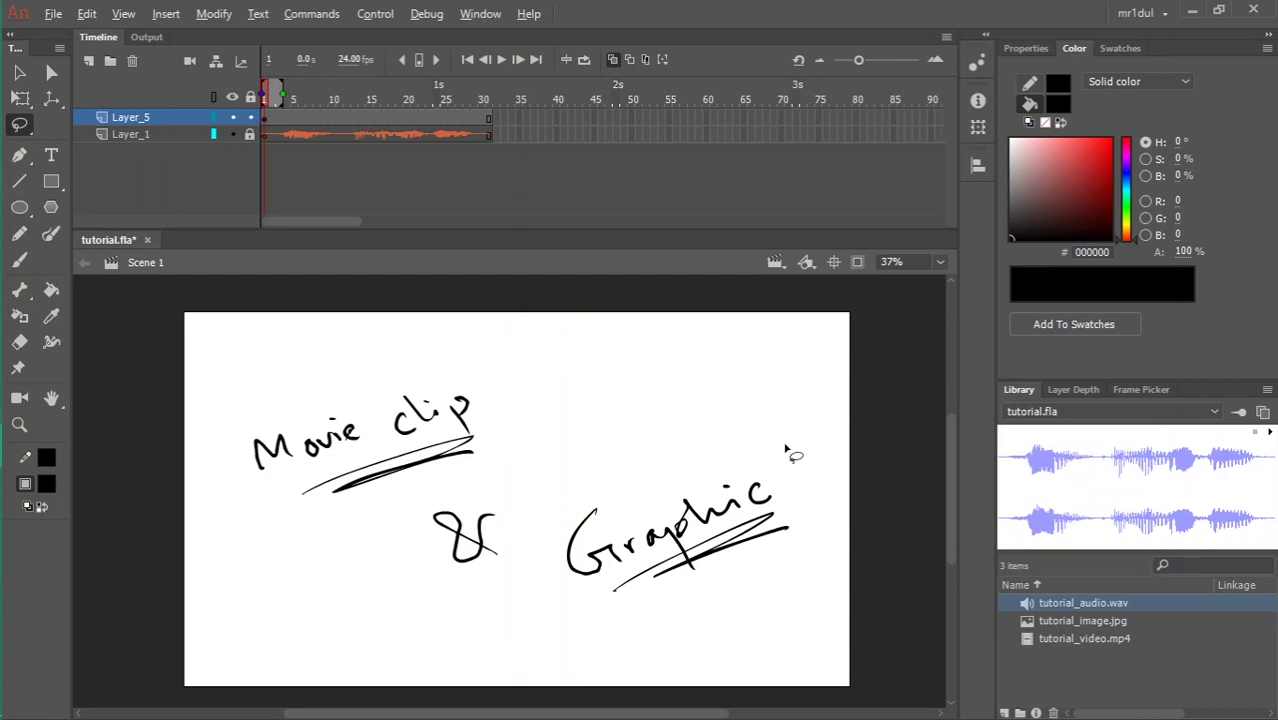
- Delete the handwritten "Movie clip & Graphic" lettering from Layer_5
mouse_move(799, 462)
left_mouse_down()
mouse_move(645, 462)
mouse_move(578, 482)
mouse_move(556, 530)
mouse_move(620, 625)
mouse_move(846, 556)
mouse_move(840, 506)
mouse_move(707, 457)
mouse_move(793, 559)
mouse_move(829, 465)
left_mouse_up()
left_click(845, 479)
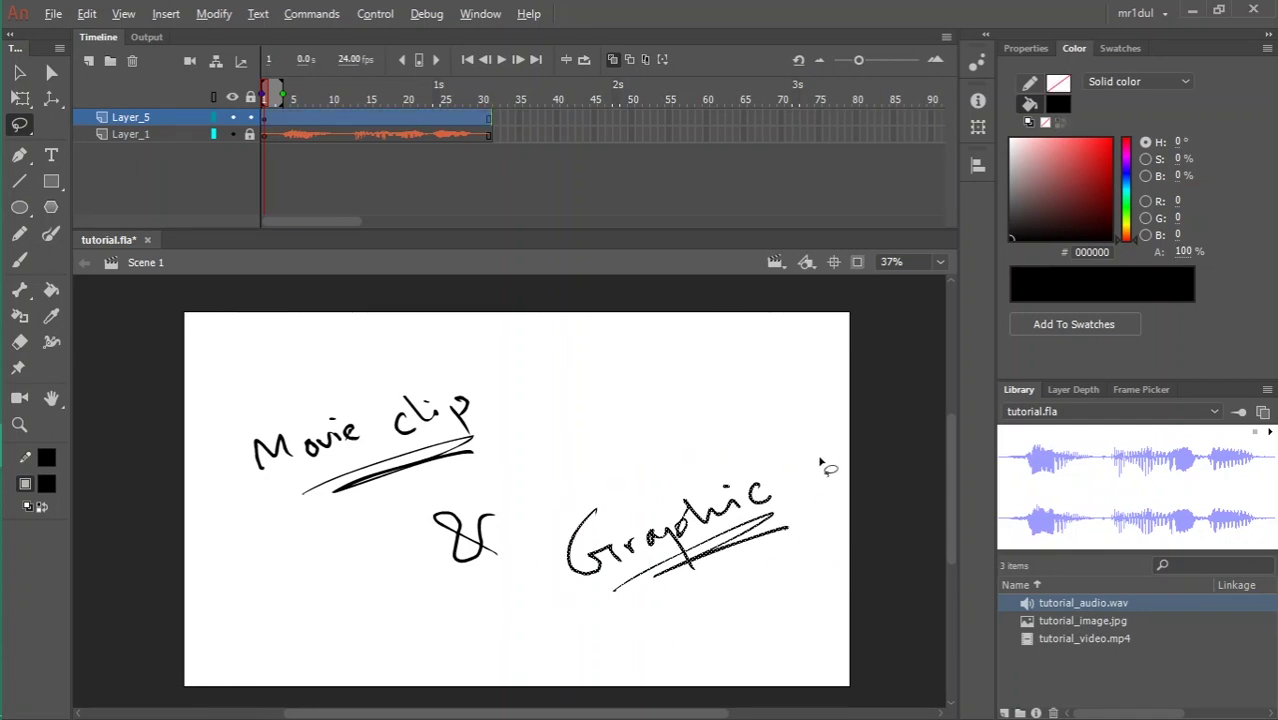
key("Delete")
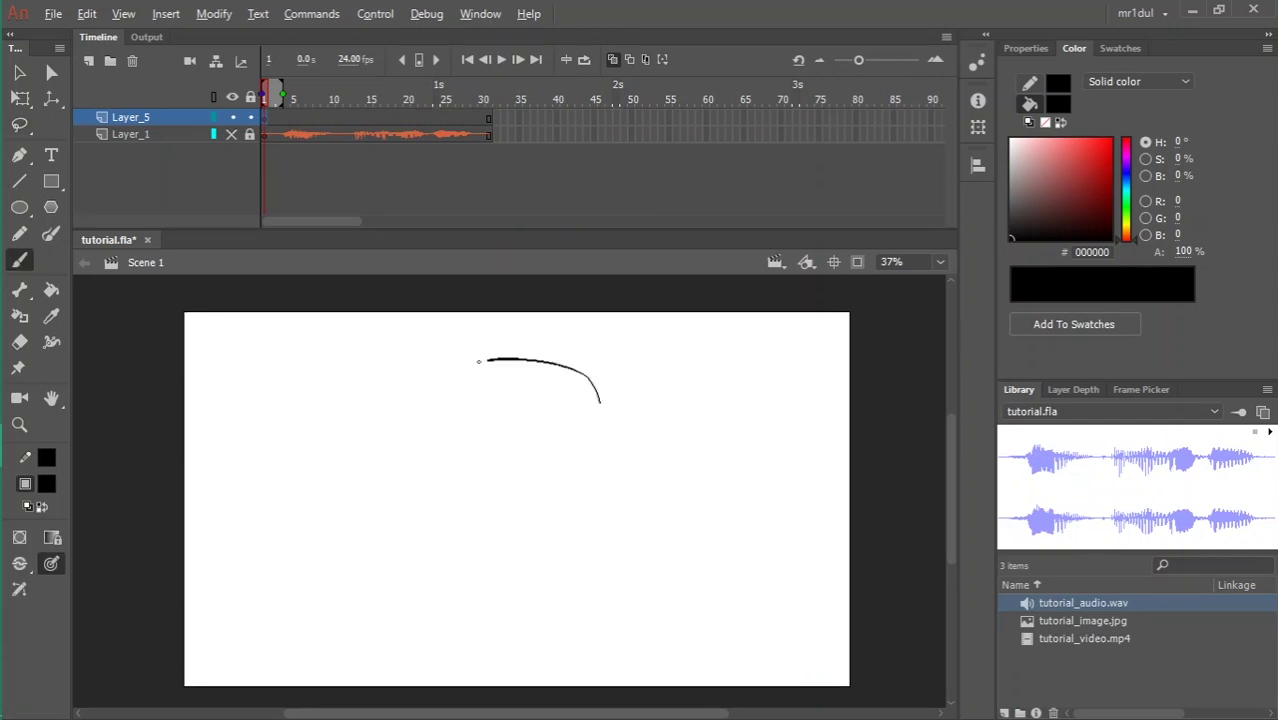
- Brush a character on frame 1 of Layer_5 with a round head, neck, shoulders, two eyes and a small smile
left_click_drag(479, 362, 590, 378)
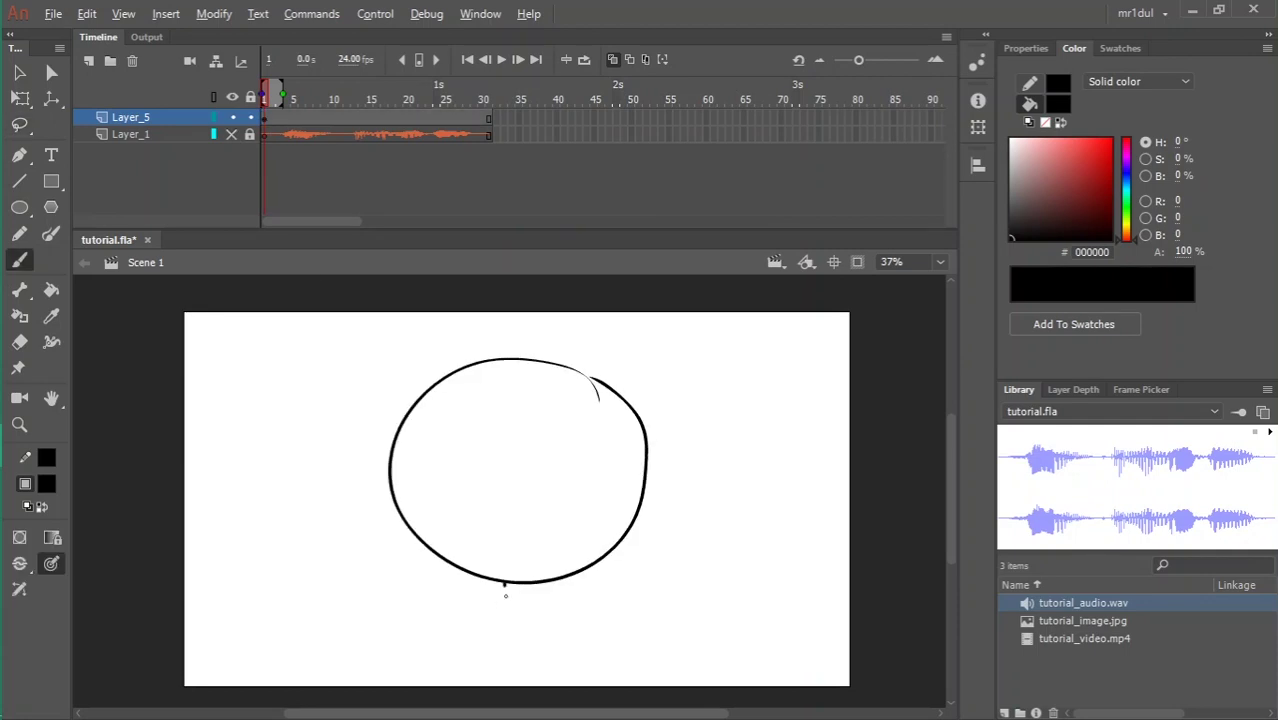
left_click_drag(505, 584, 510, 621)
left_click_drag(536, 581, 541, 620)
left_click_drag(509, 622, 479, 695)
left_click_drag(541, 616, 588, 706)
left_click_drag(445, 455, 446, 472)
left_click_drag(568, 455, 568, 469)
left_click_drag(487, 478, 514, 474)
- Convert the whole character drawing on Layer_5 into a Movie Clip symbol
key("ctrl+a")
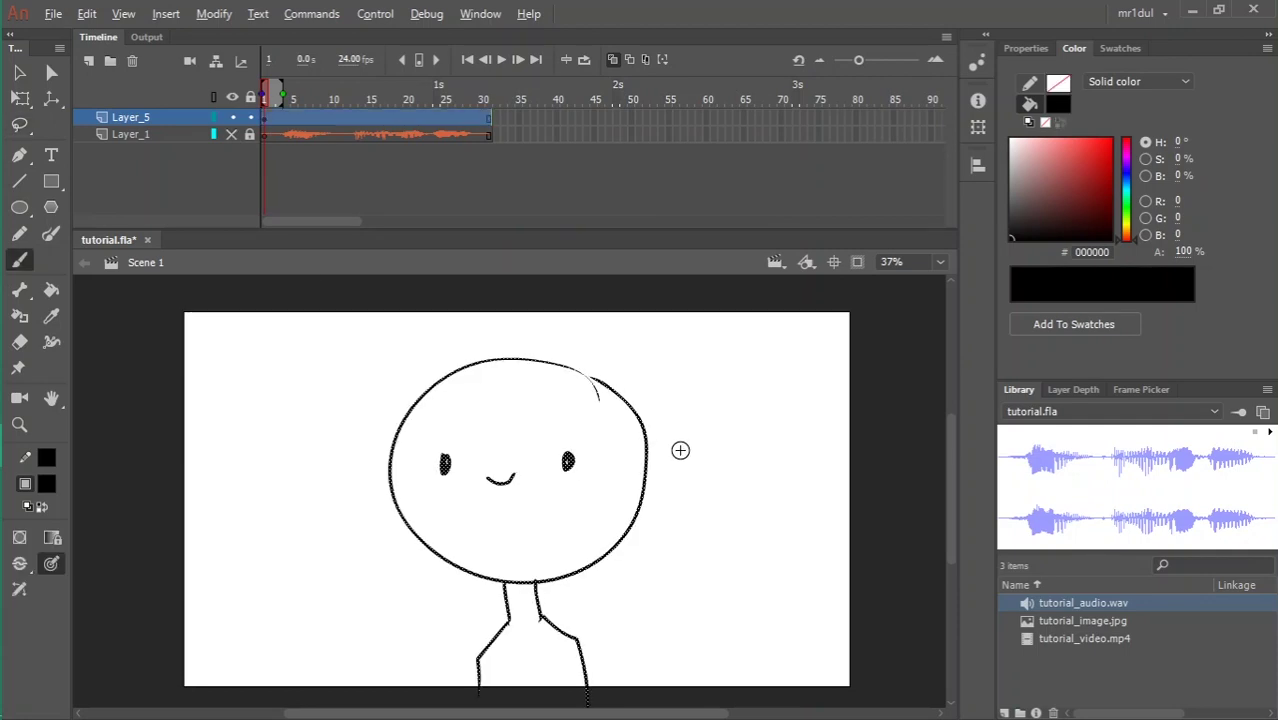
key("F8")
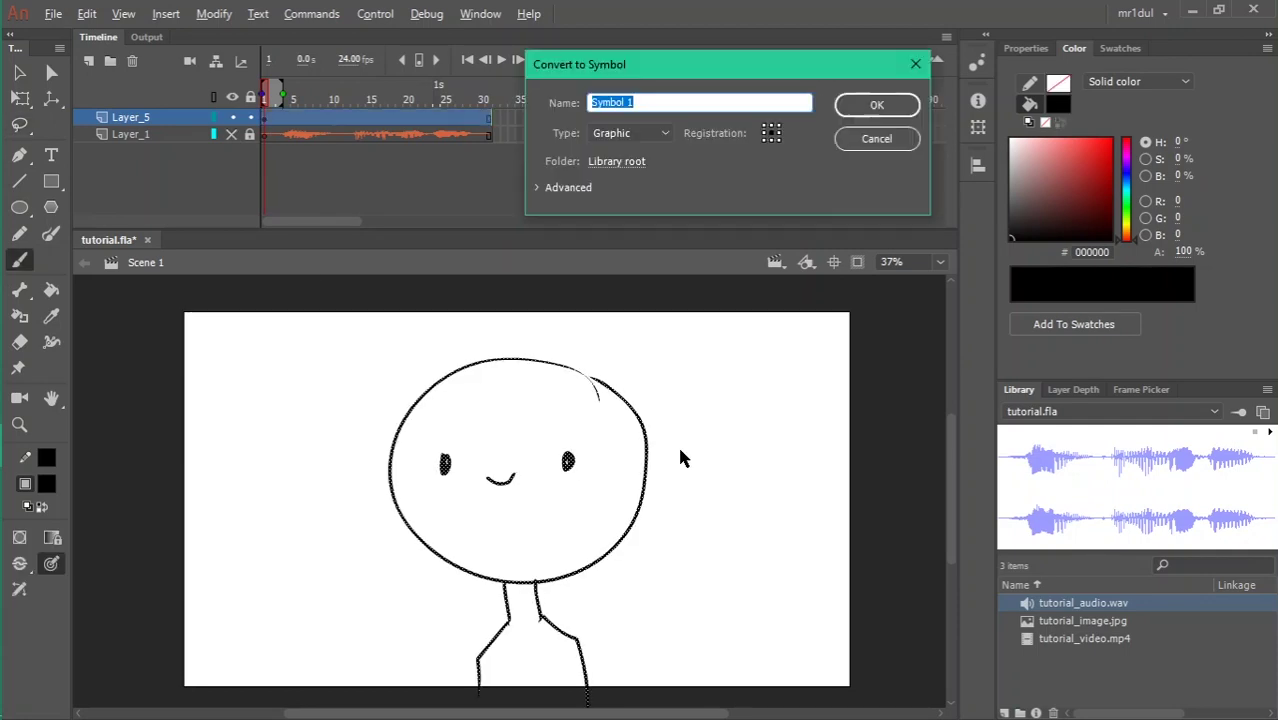
left_click(650, 133)
left_click(650, 158)
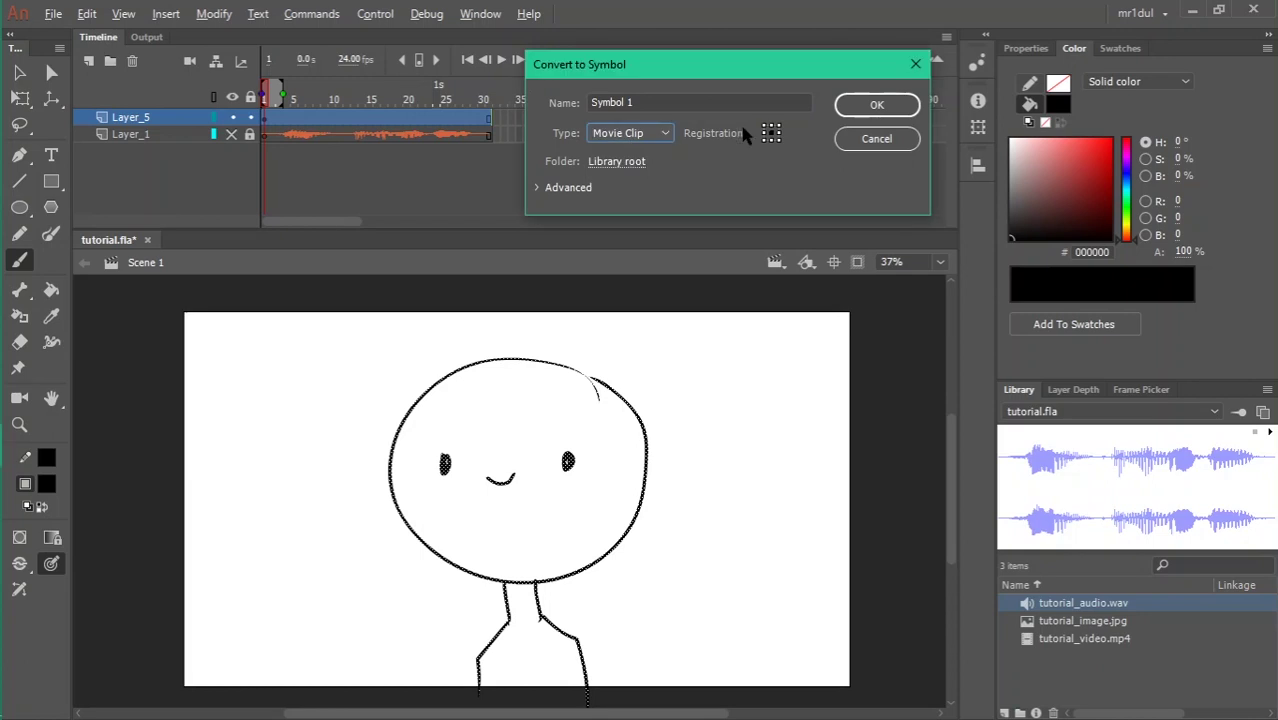
left_click(874, 105)
- Open the character's Movie Clip symbol, add a keyframe at frame 3 and extend it to frame 4
key("v")
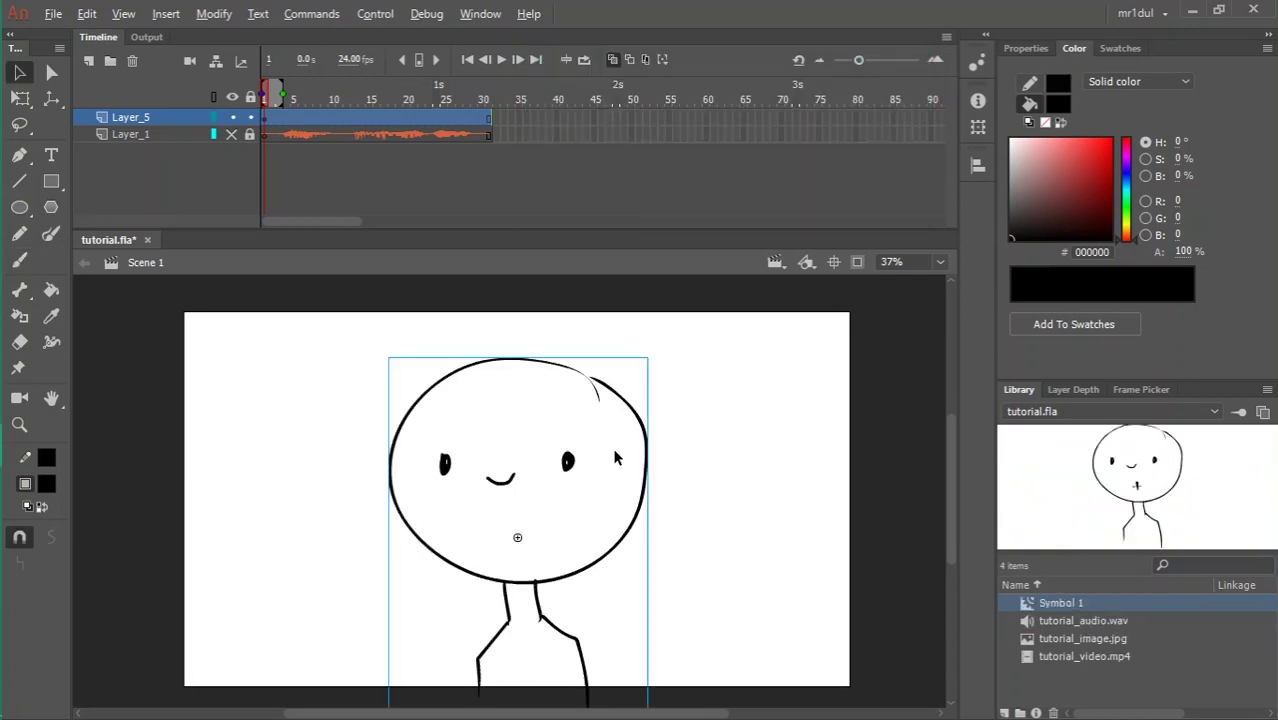
double_click(571, 466)
left_click(279, 118)
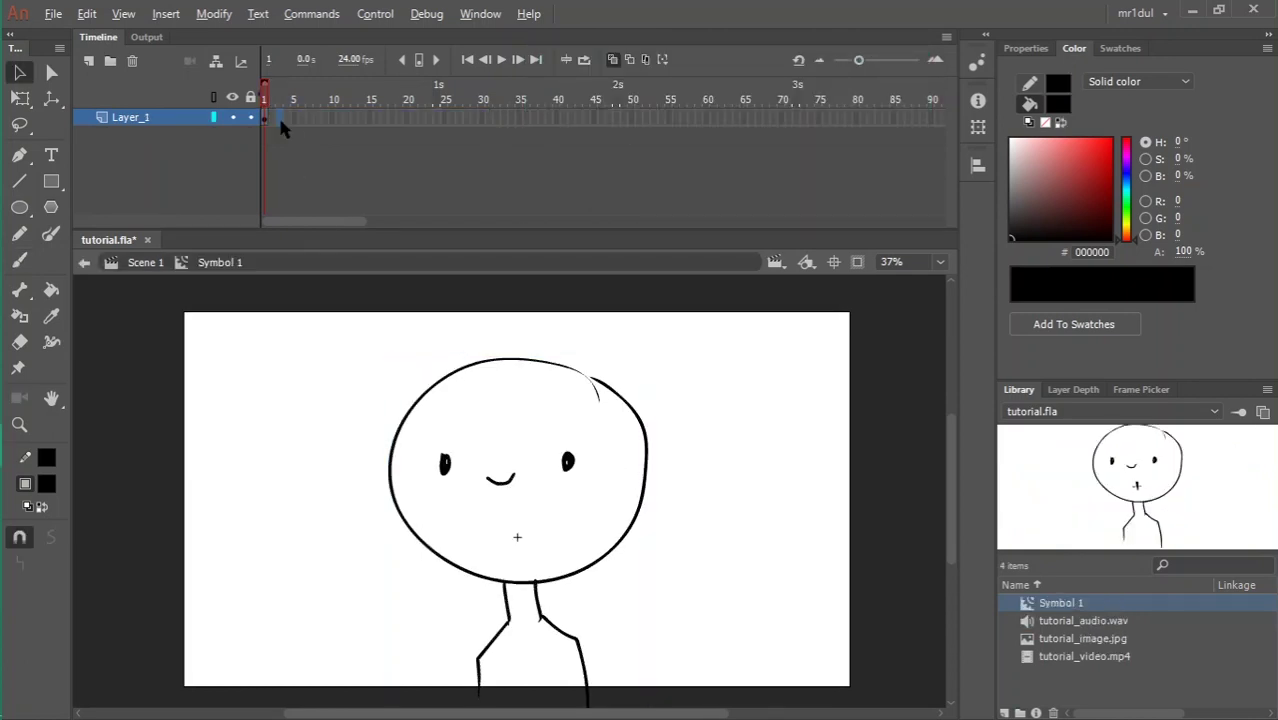
key("F6")
key("F5")
- Move both eyes slightly to the right on the symbol's second keyframe and play its timeline
left_click(484, 448)
left_click(446, 462)
left_click(568, 461, "shift")
left_click_drag(568, 461, 588, 458)
left_click(588, 503)
key("Return")
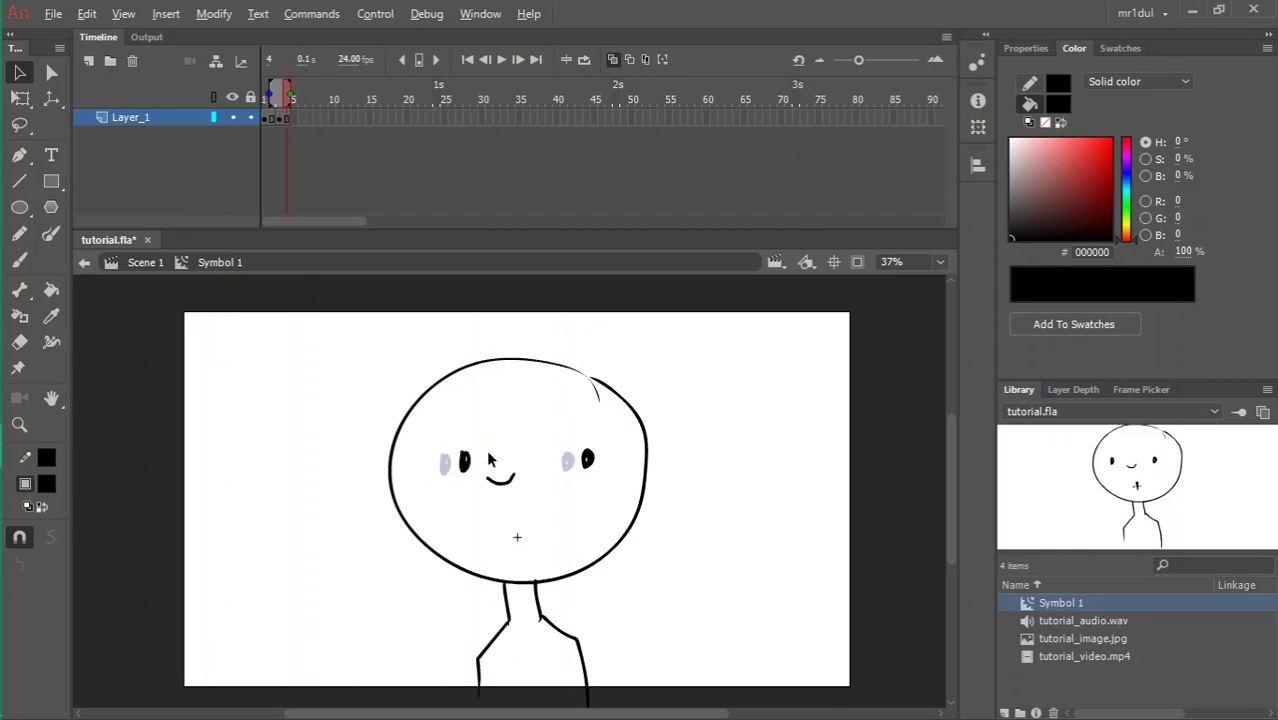
- Return to Scene 1, play the main timeline and test the movie to view the Movie Clip animation
left_click(142, 262)
key("Return")
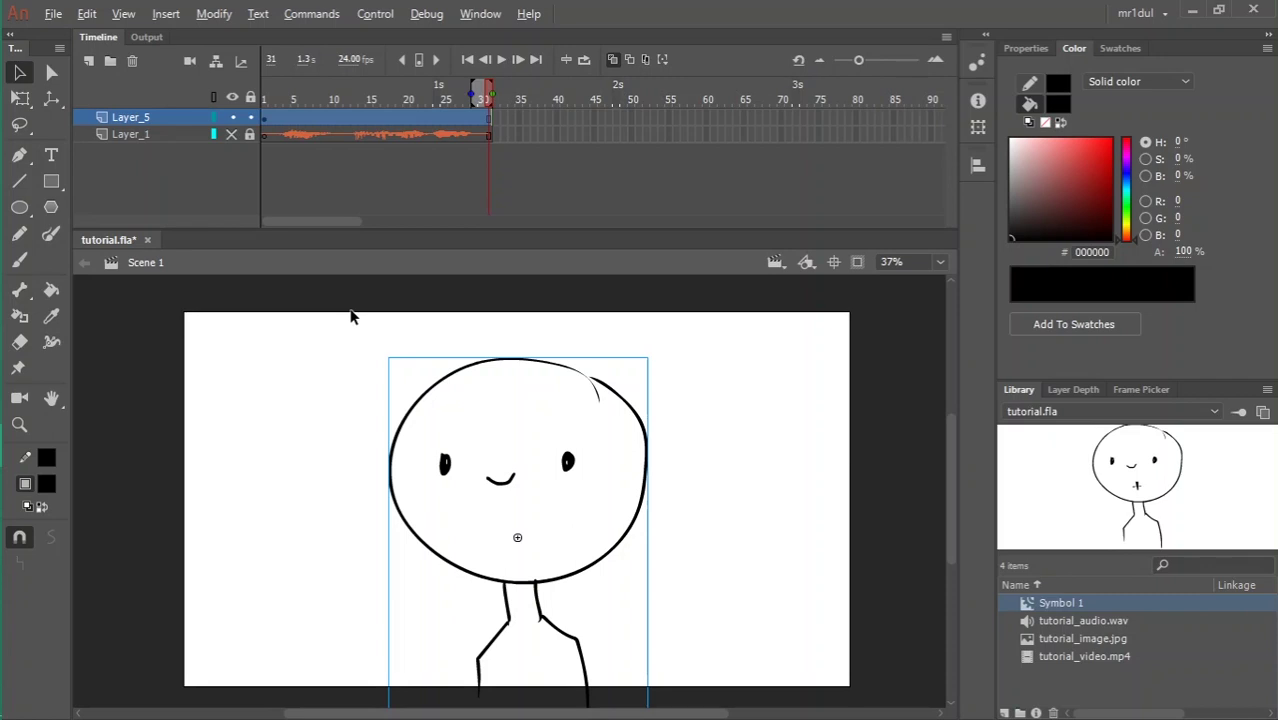
key("ctrl+Return")
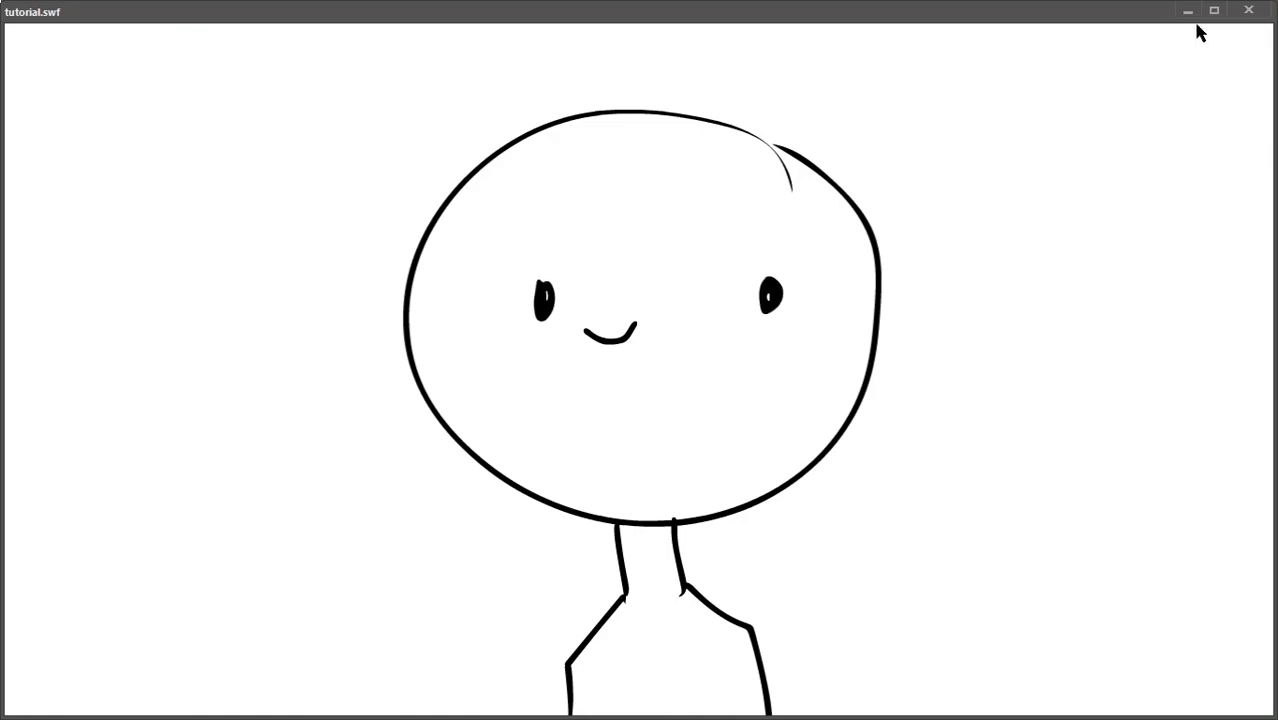
left_click(1246, 12)
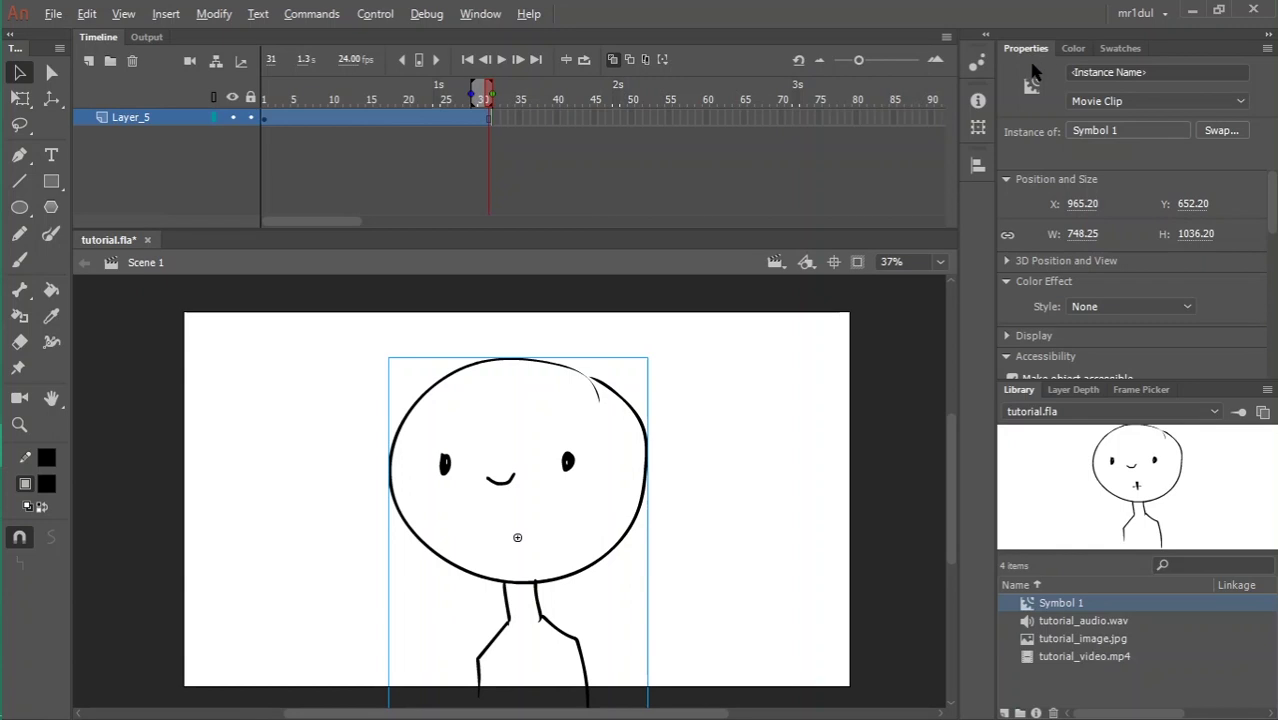
- Change the Symbol 1 instance behavior to Graphic and preview the animation
left_click(1126, 102)
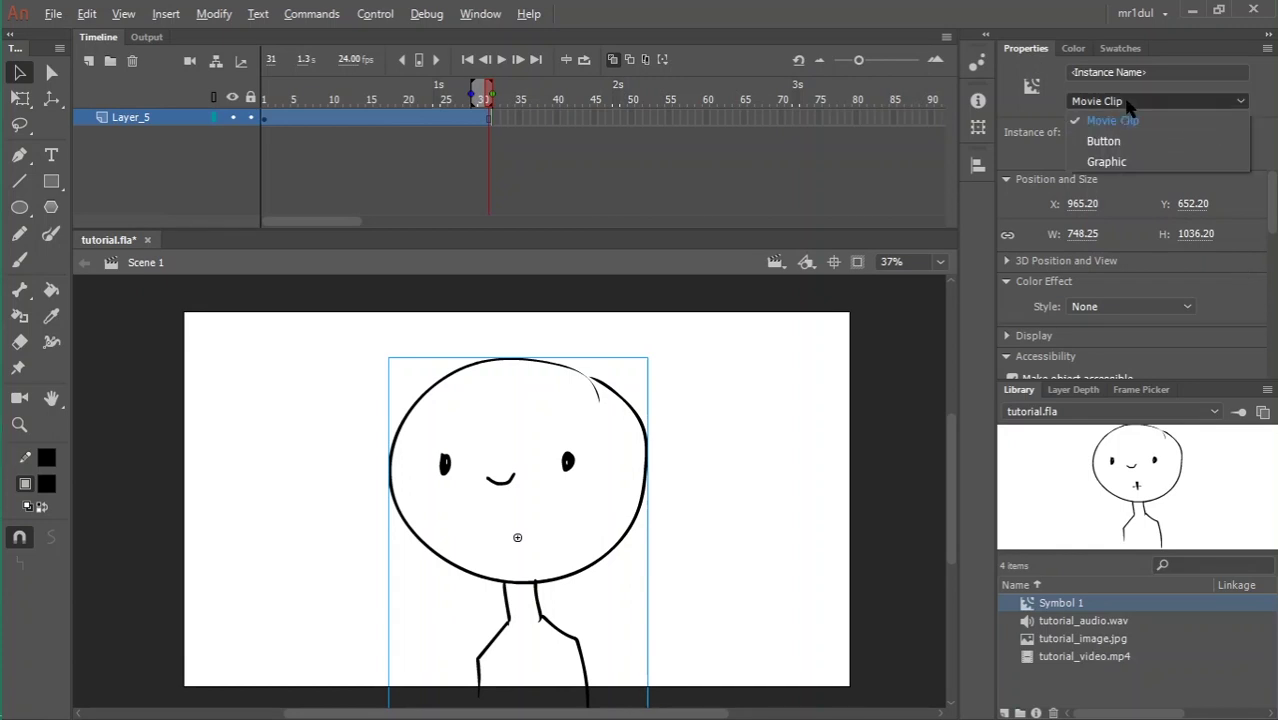
left_click(1118, 161)
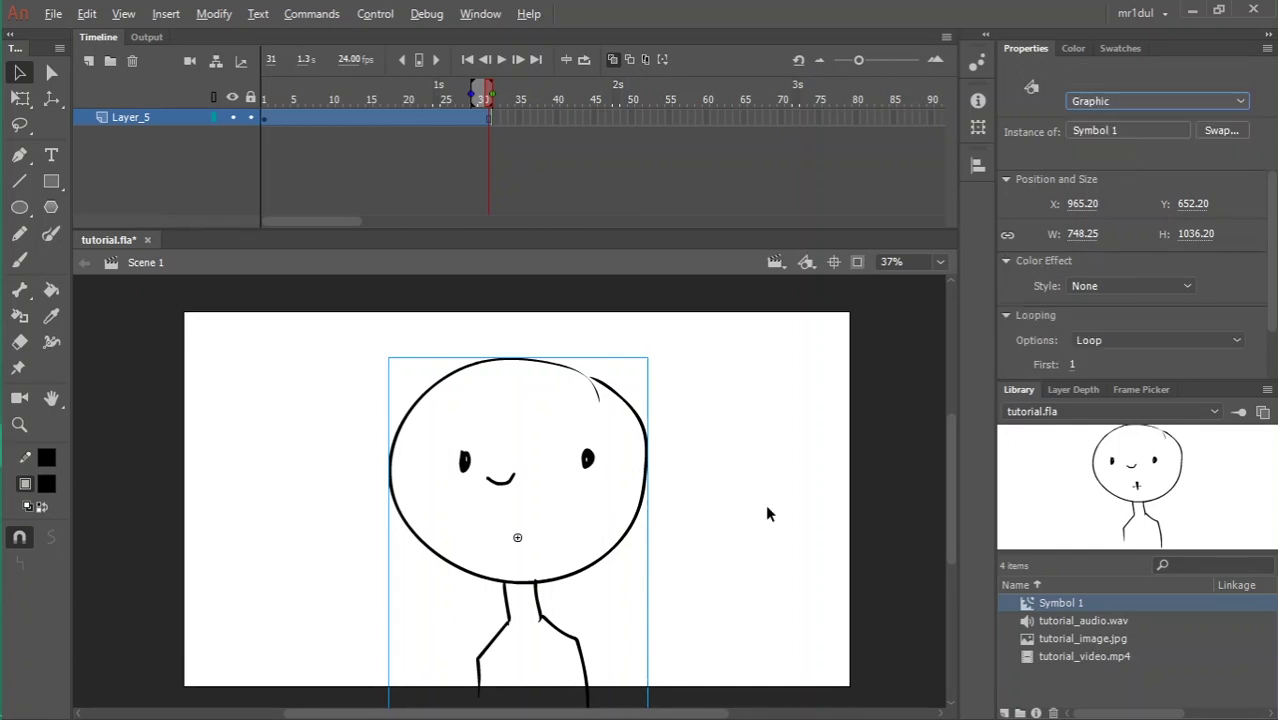
key("Return")
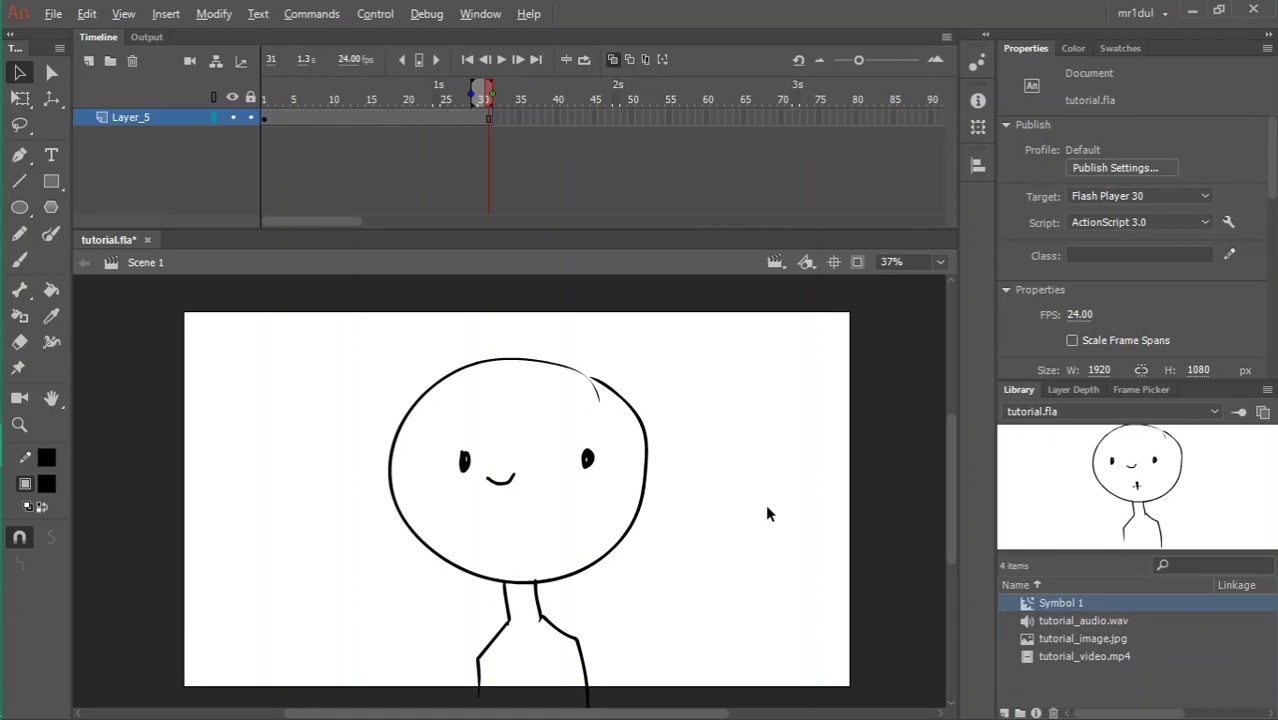
key("ctrl+Return")
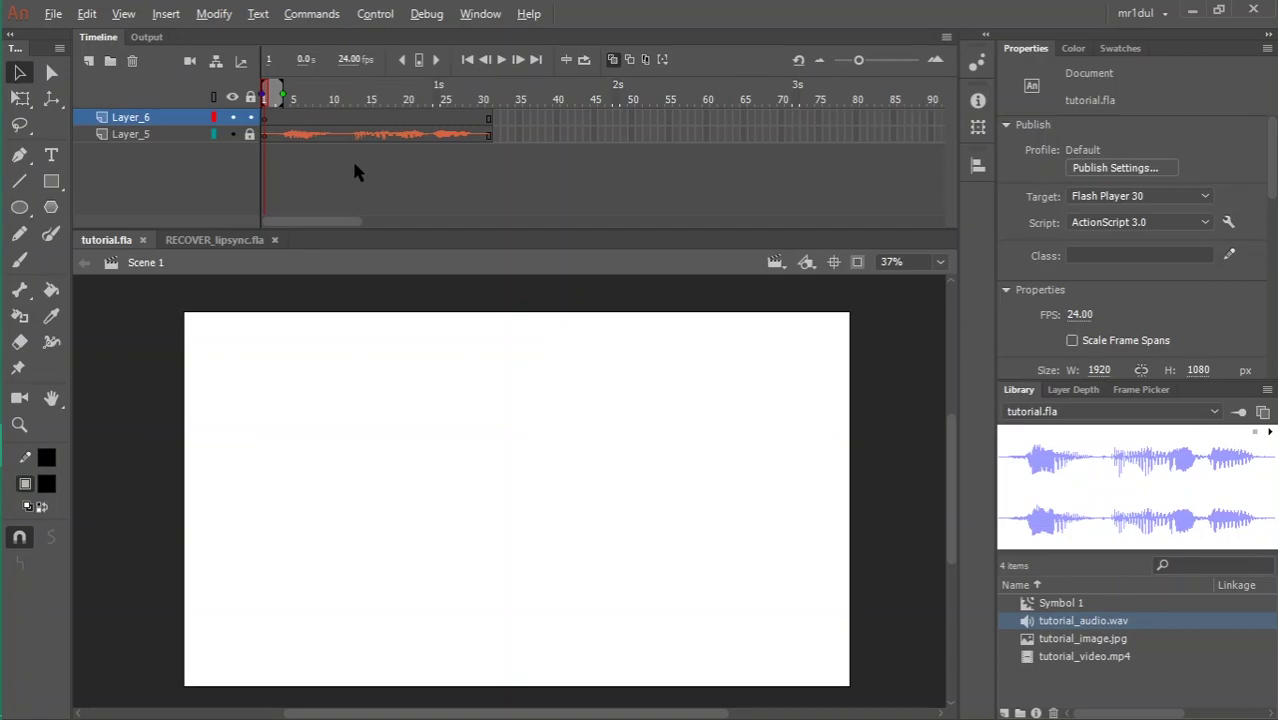
- Paste the lipsync_norm mouth symbol onto frame 1 of Layer_6 and turn off onion skinning inside it
left_click(265, 120)
key("ctrl+v")
left_click(733, 419)
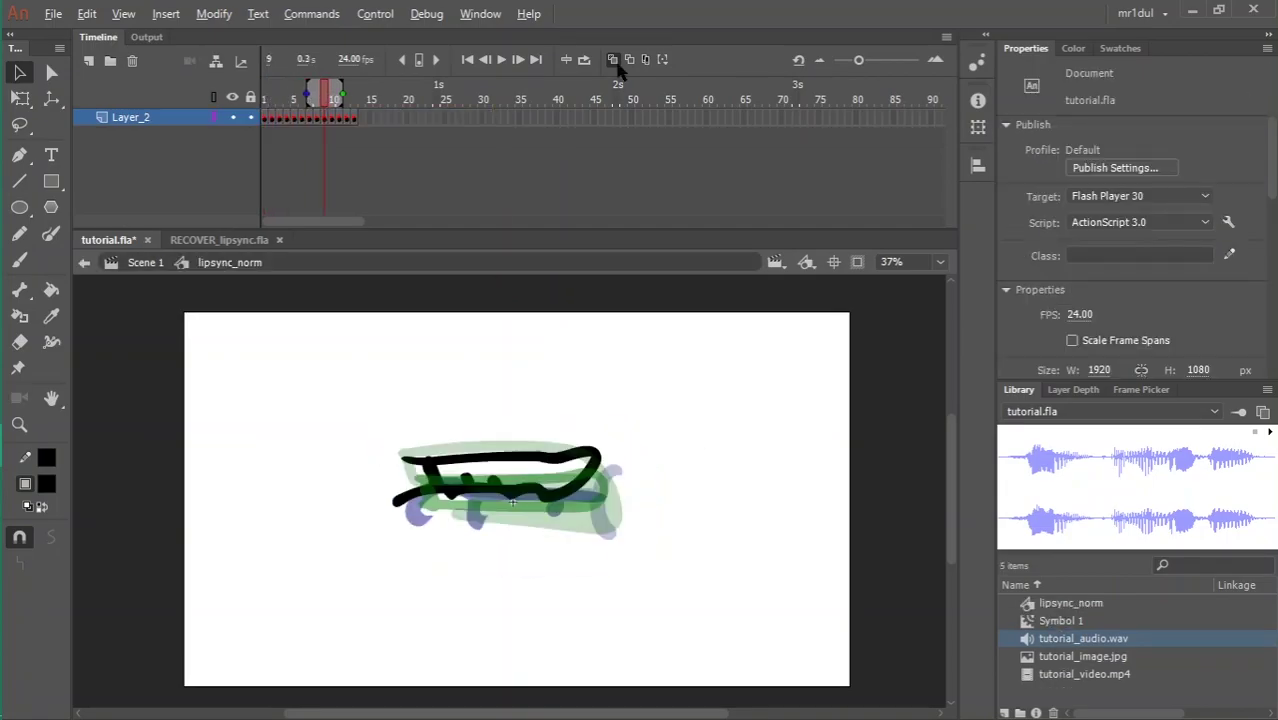
left_click(614, 61)
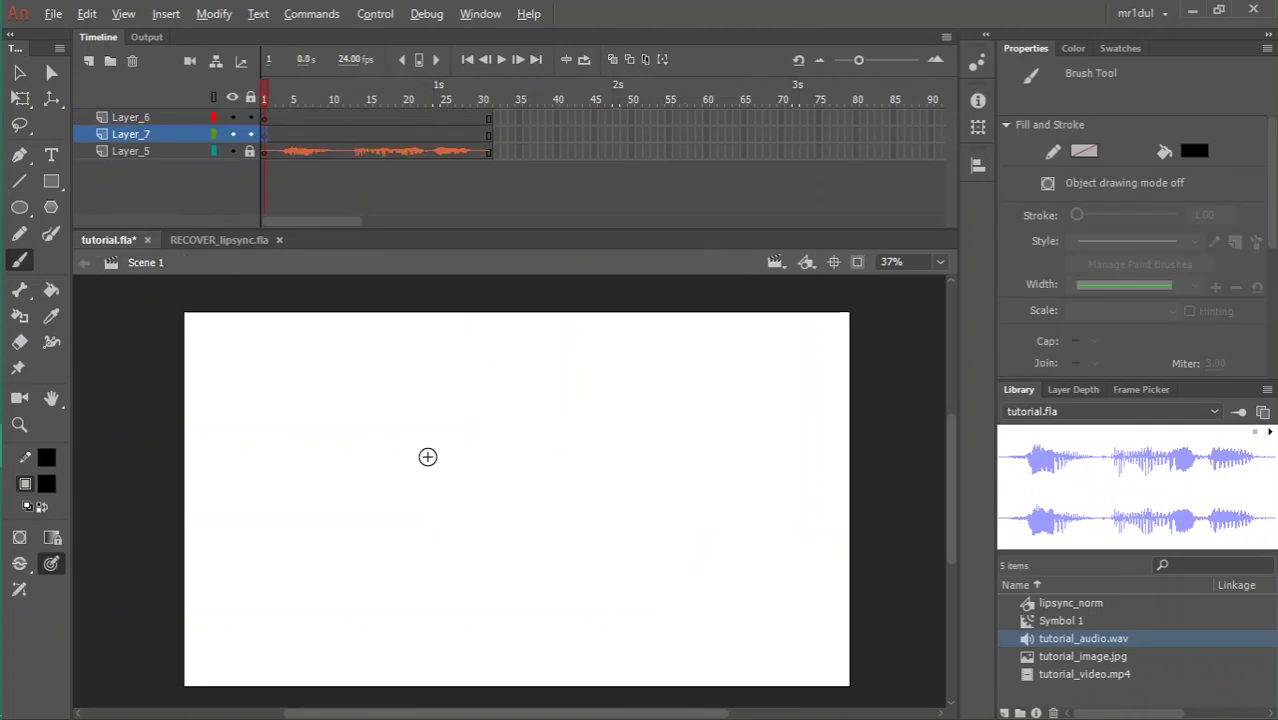
- Brush a small character on Layer_7 with wavy hair, a round head, two dot eyes, a body, arms and legs
mouse_move(414, 436)
left_mouse_down()
mouse_move(593, 430)
mouse_move(513, 343)
mouse_move(594, 437)
left_mouse_up()
left_click_drag(445, 447, 447, 456)
left_click_drag(542, 438, 542, 444)
mouse_move(500, 523)
left_mouse_down()
mouse_move(519, 576)
mouse_move(469, 594)
mouse_move(545, 571)
left_mouse_up()
key("ctrl+z")
left_click_drag(533, 523, 546, 571)
left_click_drag(490, 576, 461, 590)
left_click_drag(546, 572, 523, 594)
left_click_drag(478, 538, 459, 545)
left_click_drag(541, 531, 559, 536)
left_click_drag(451, 545, 457, 553)
left_click_drag(564, 532, 561, 540)
- Place the lipsync_norm symbol on the face at frame 1 of Layer_6 and scale it to about 171.5 by 107.4 pixels
left_click(1070, 603)
left_click(265, 118)
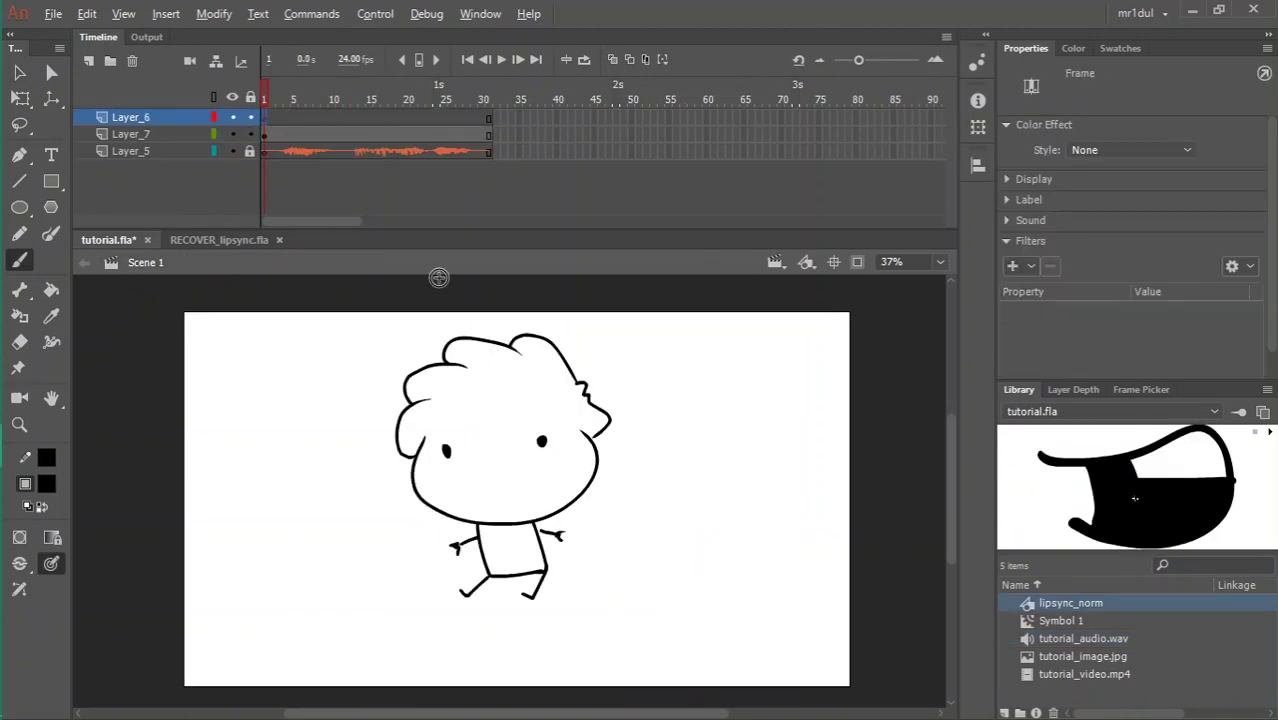
left_click_drag(1030, 604, 492, 478)
key("q")
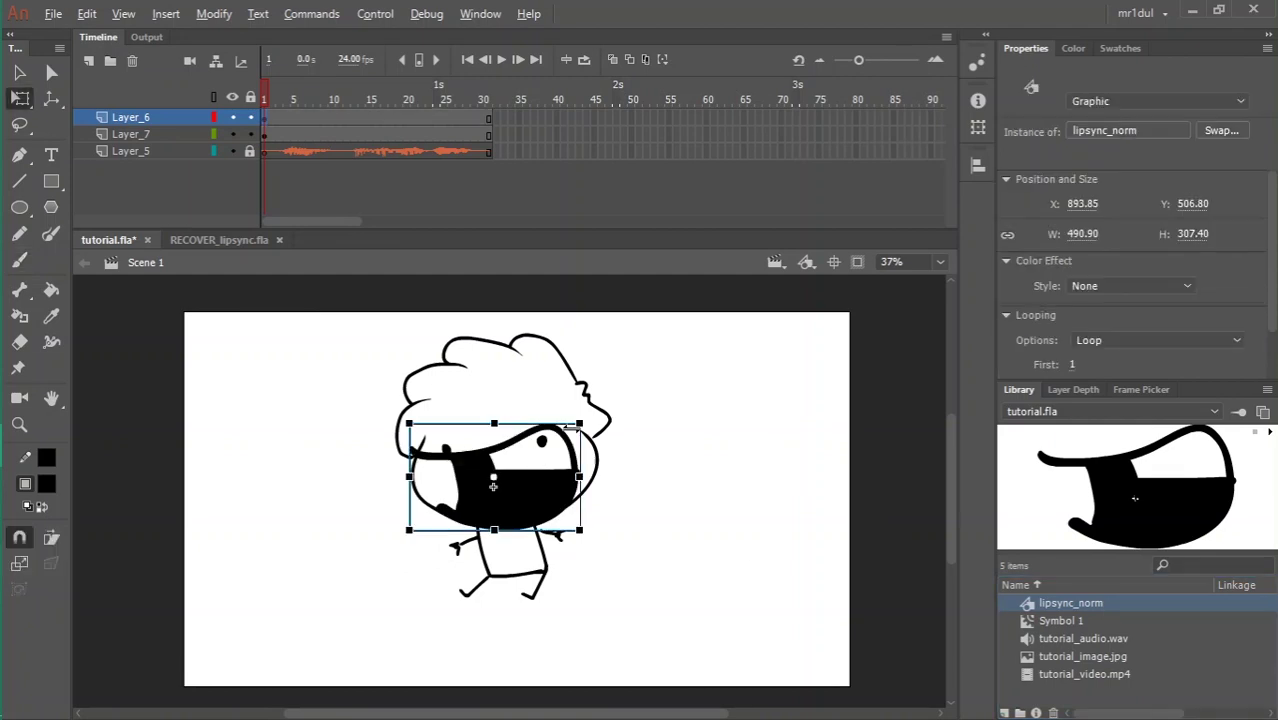
left_click_drag(579, 424, 518, 498)
key("z")
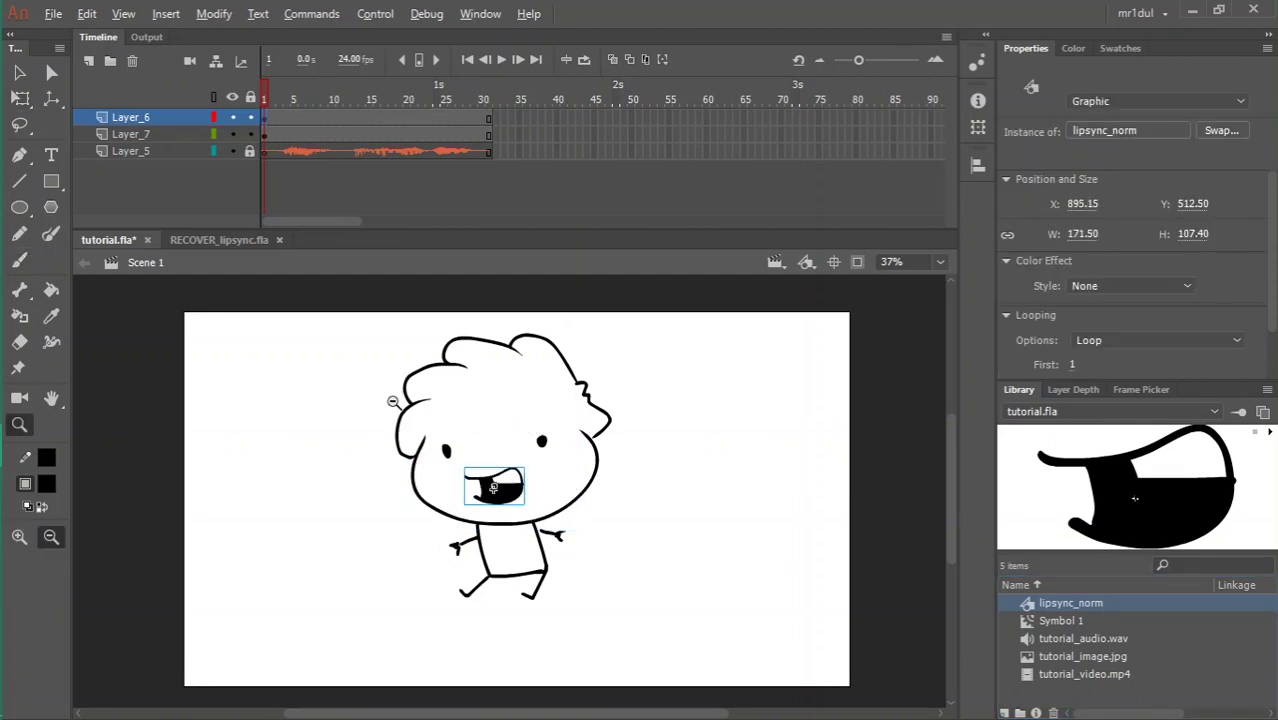
left_click_drag(393, 402, 616, 555)
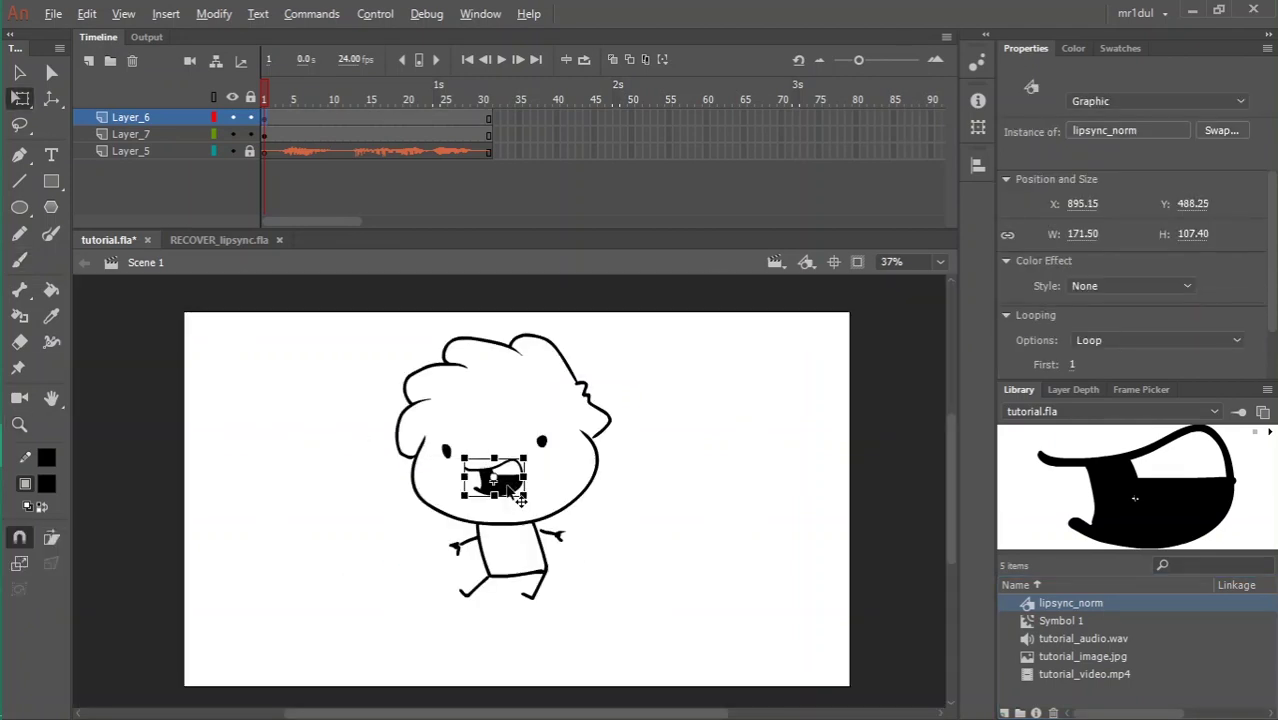
left_click_drag(509, 481, 510, 490)
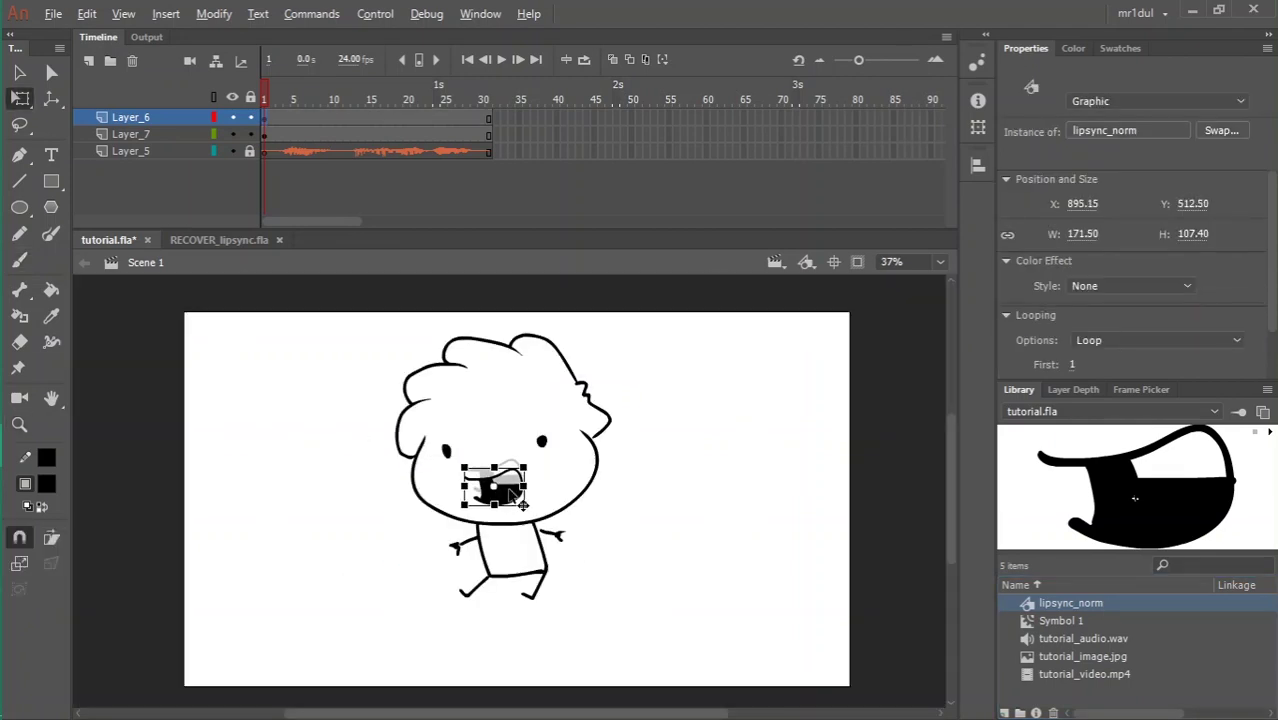
- Open the Frame Picker for the mouth instance and set its looping option to Single Frame
key("z")
left_click_drag(391, 391, 616, 559)
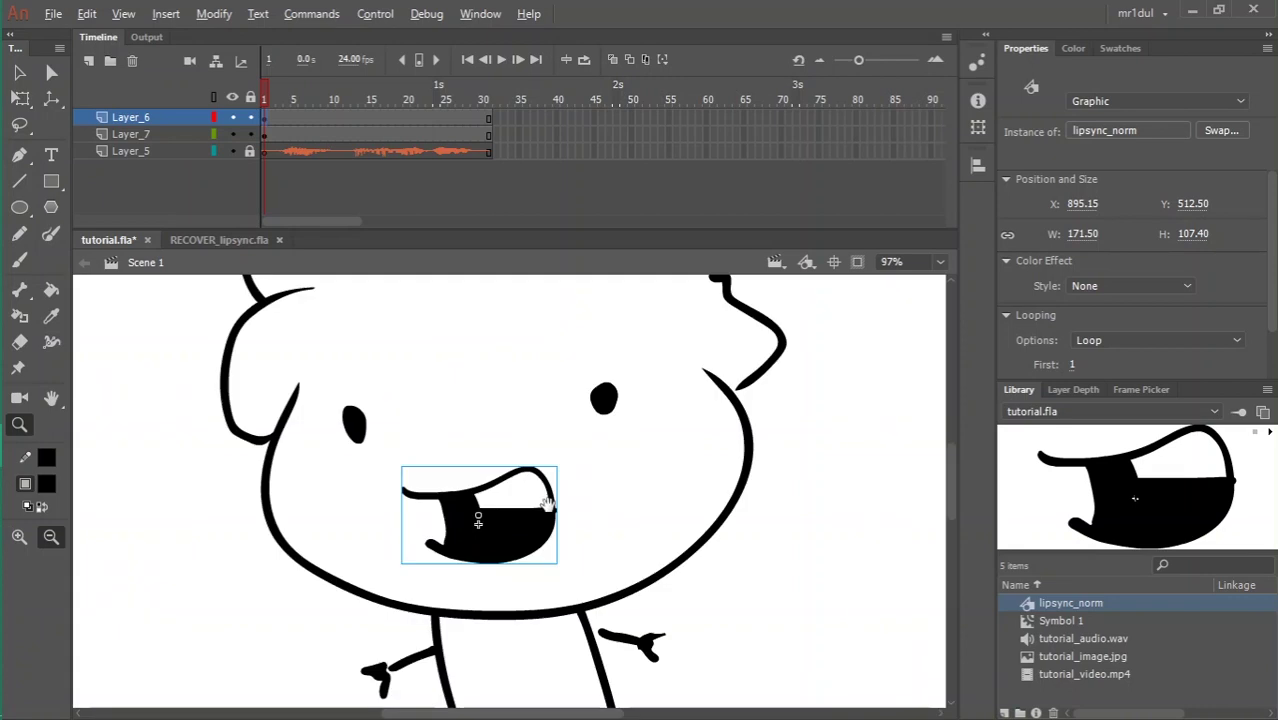
left_click_drag(547, 505, 528, 464)
key("v")
left_click(558, 491)
left_click(523, 500)
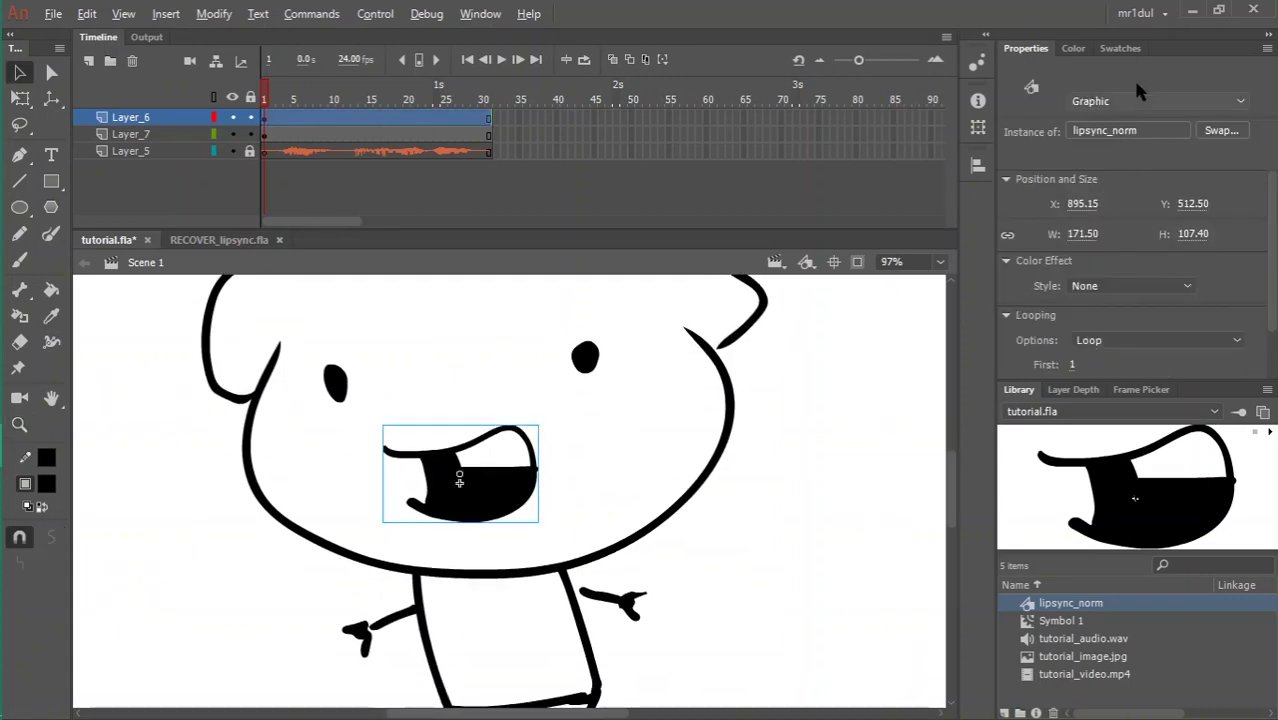
left_click_drag(1271, 218, 1272, 268)
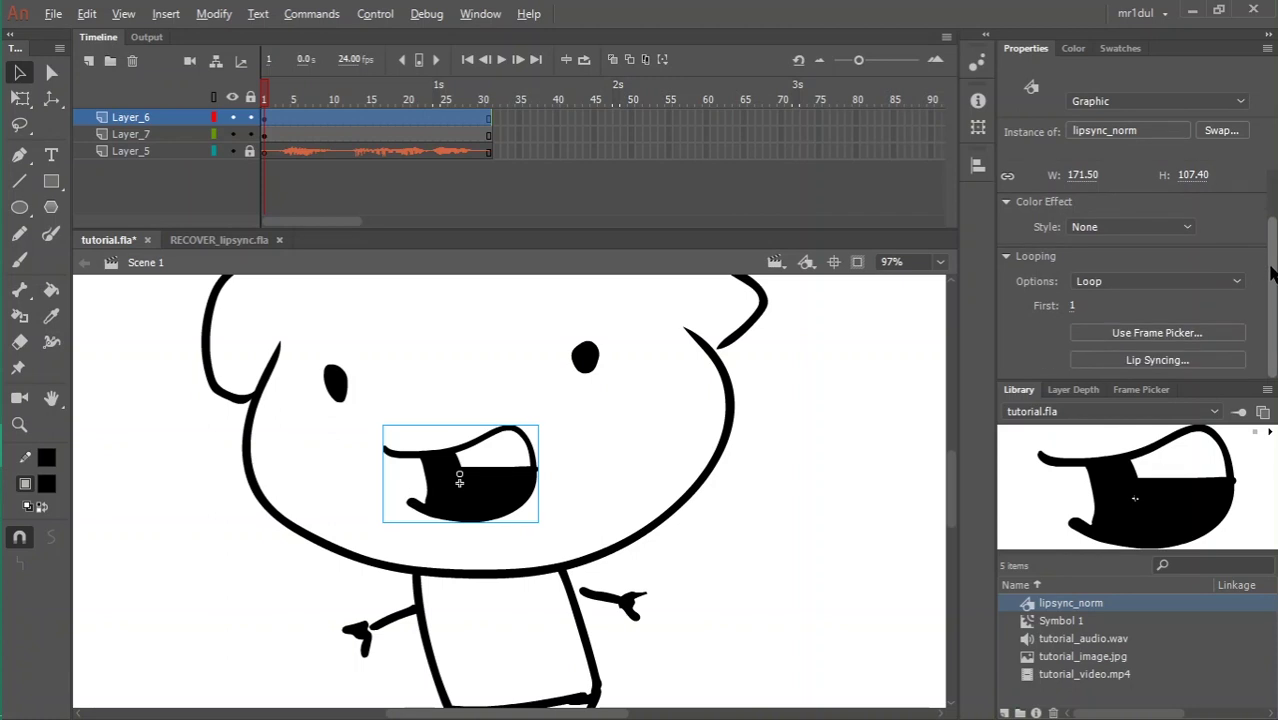
left_click(1148, 338)
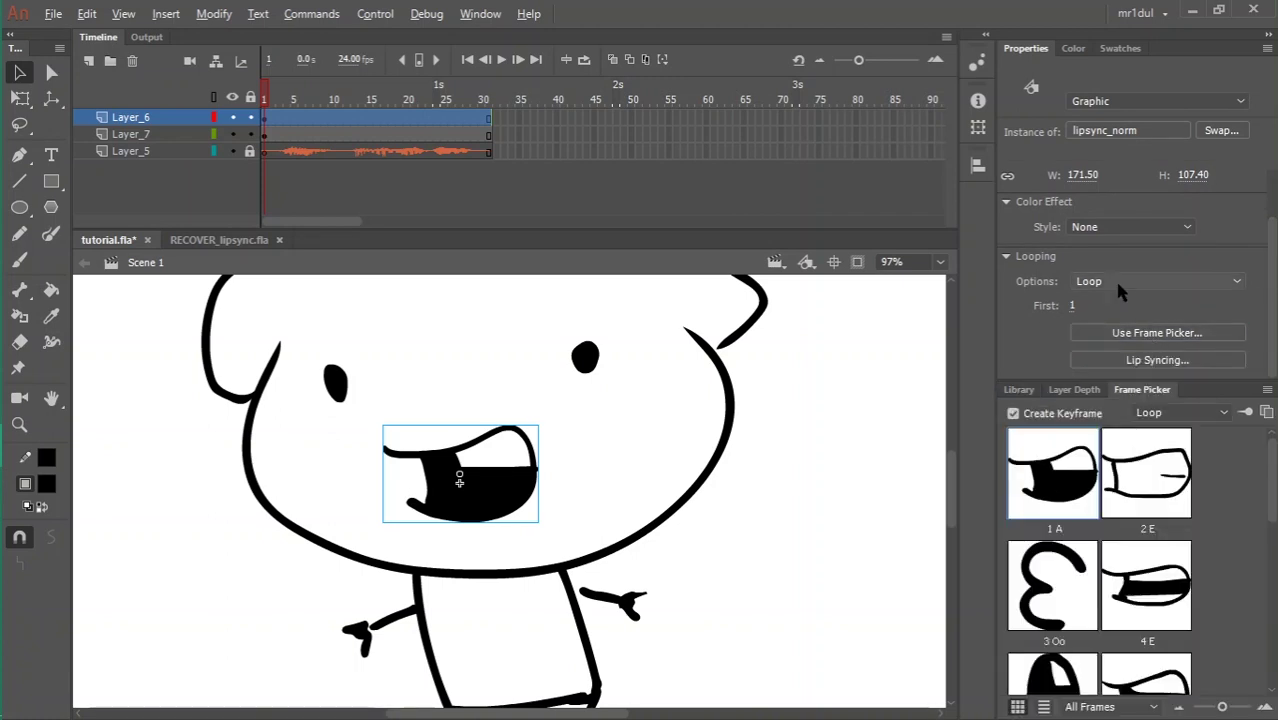
left_click(1114, 280)
left_click(1128, 342)
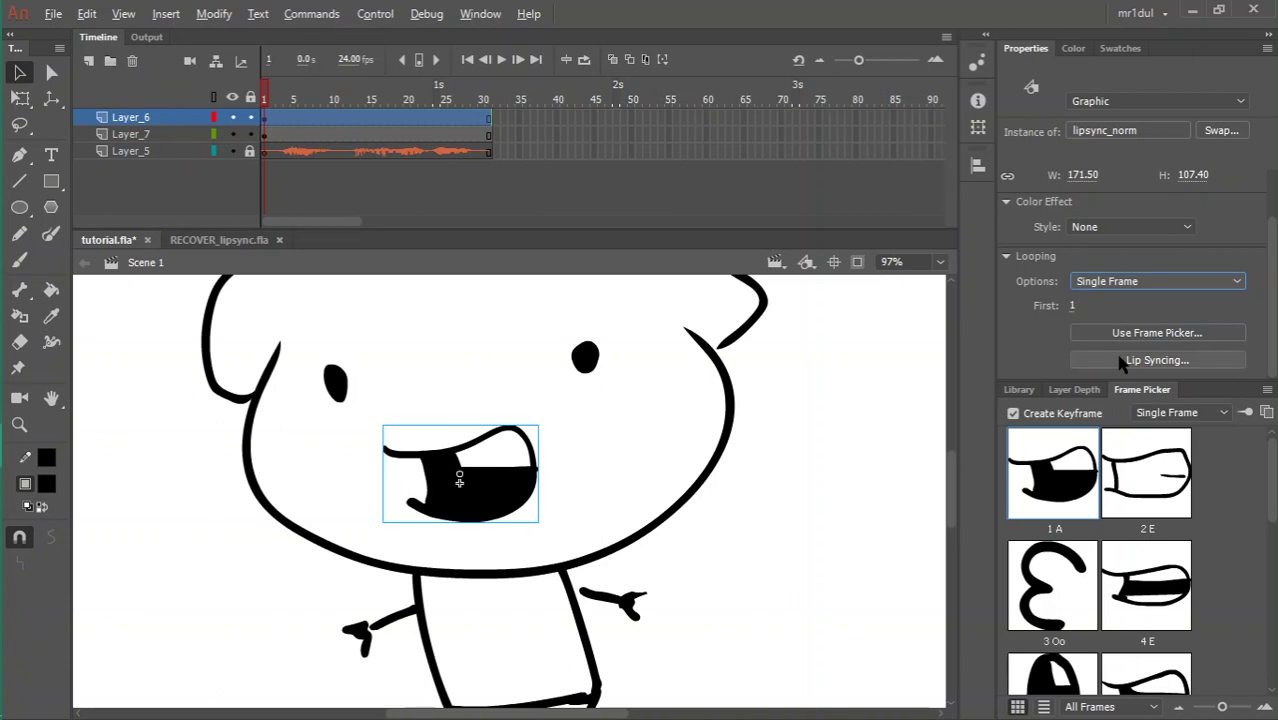
- Shrink the Frame Picker thumbnails until all the mouth poses fit in view
left_click(1178, 708)
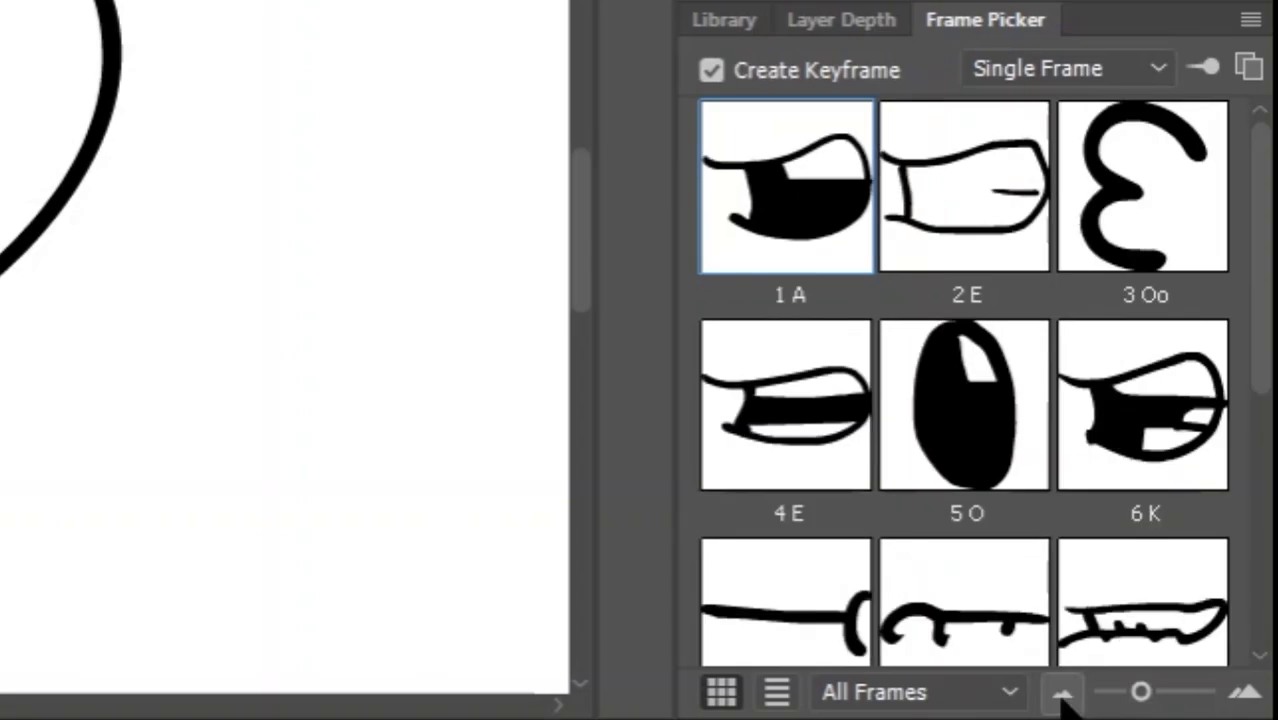
left_click(1178, 708)
left_click(1178, 708)
left_click(1178, 708)
left_click(1063, 696)
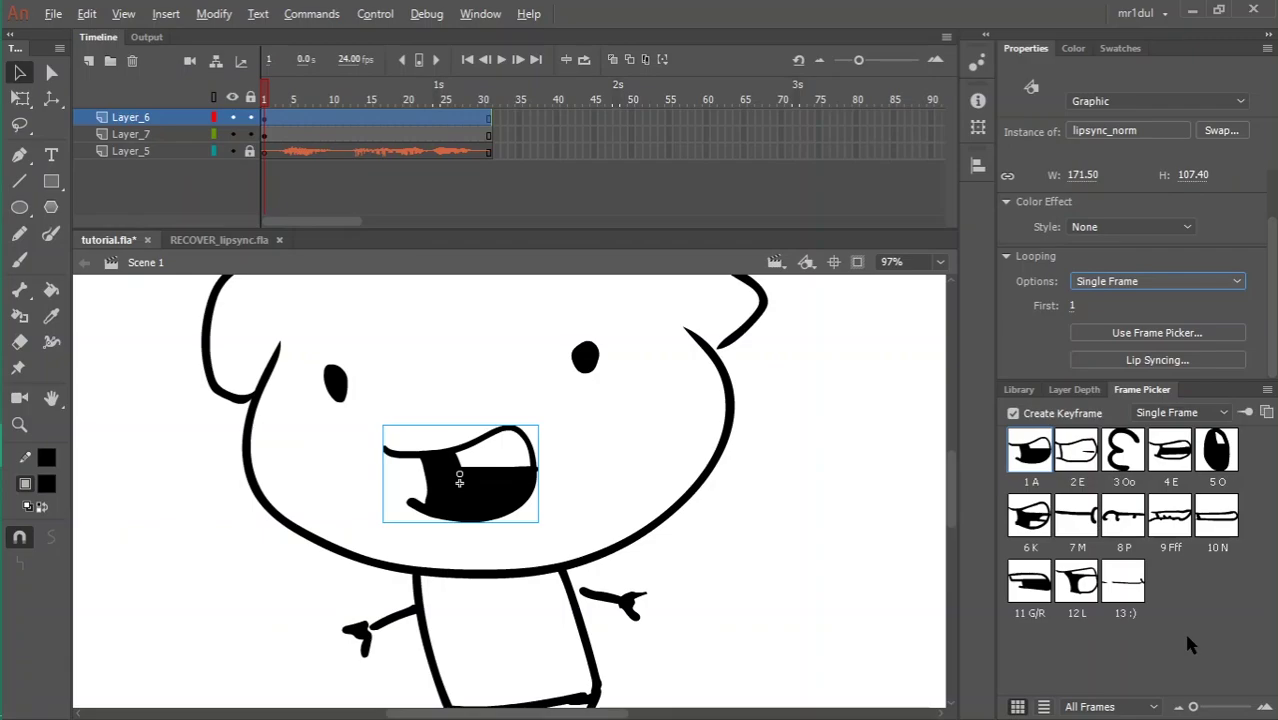
- Set the mouth on Layer_6 to pose 7 M at frame 1 and pose 1 A at frame 3
left_click(1077, 515)
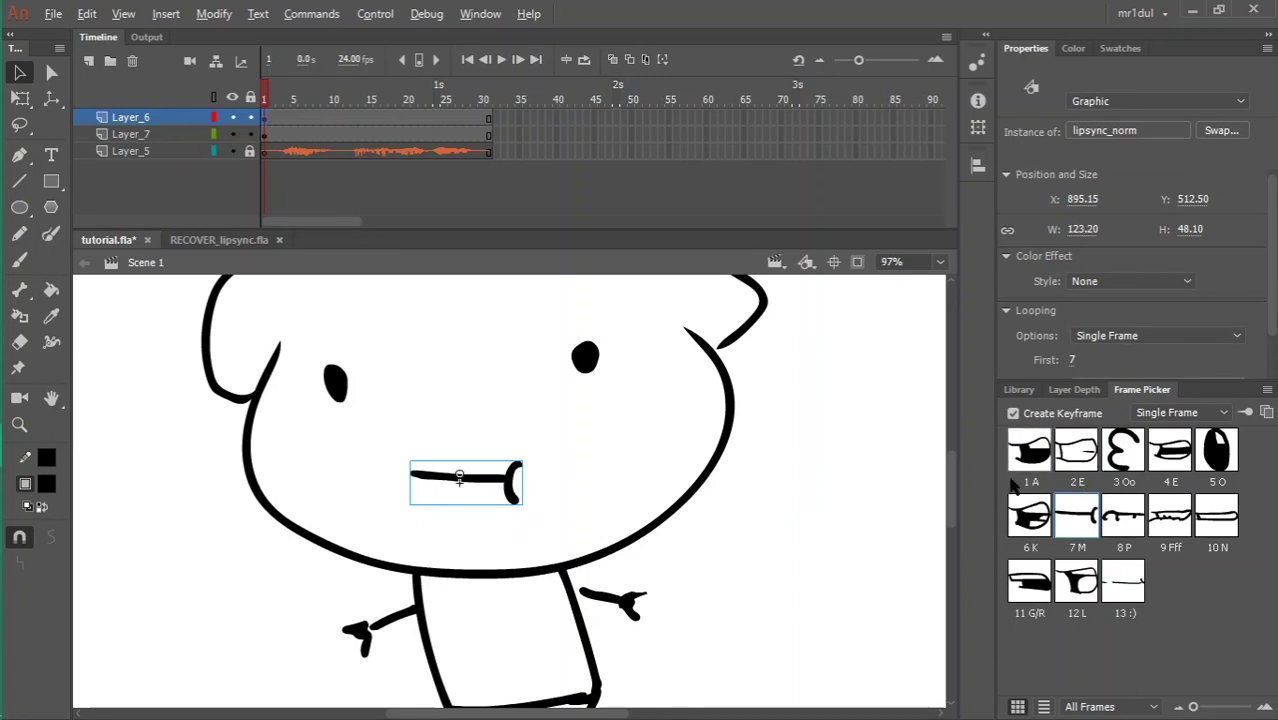
key("period")
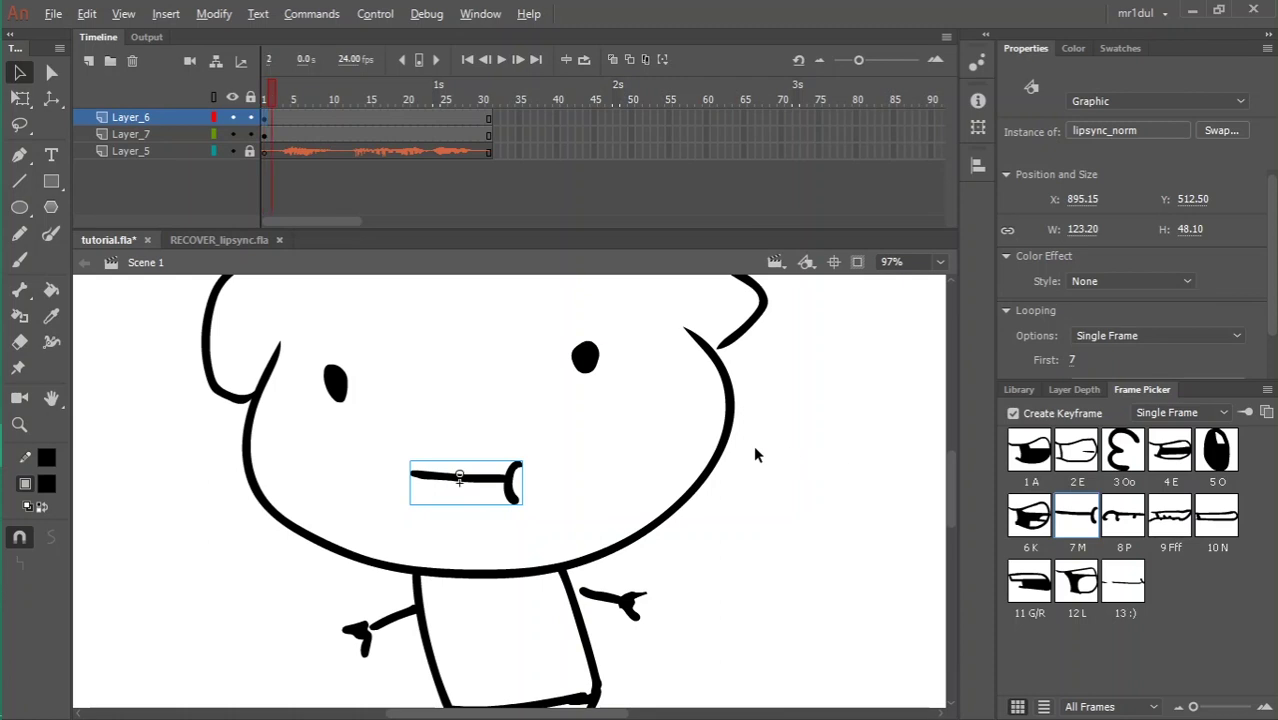
key("period")
left_click(286, 102)
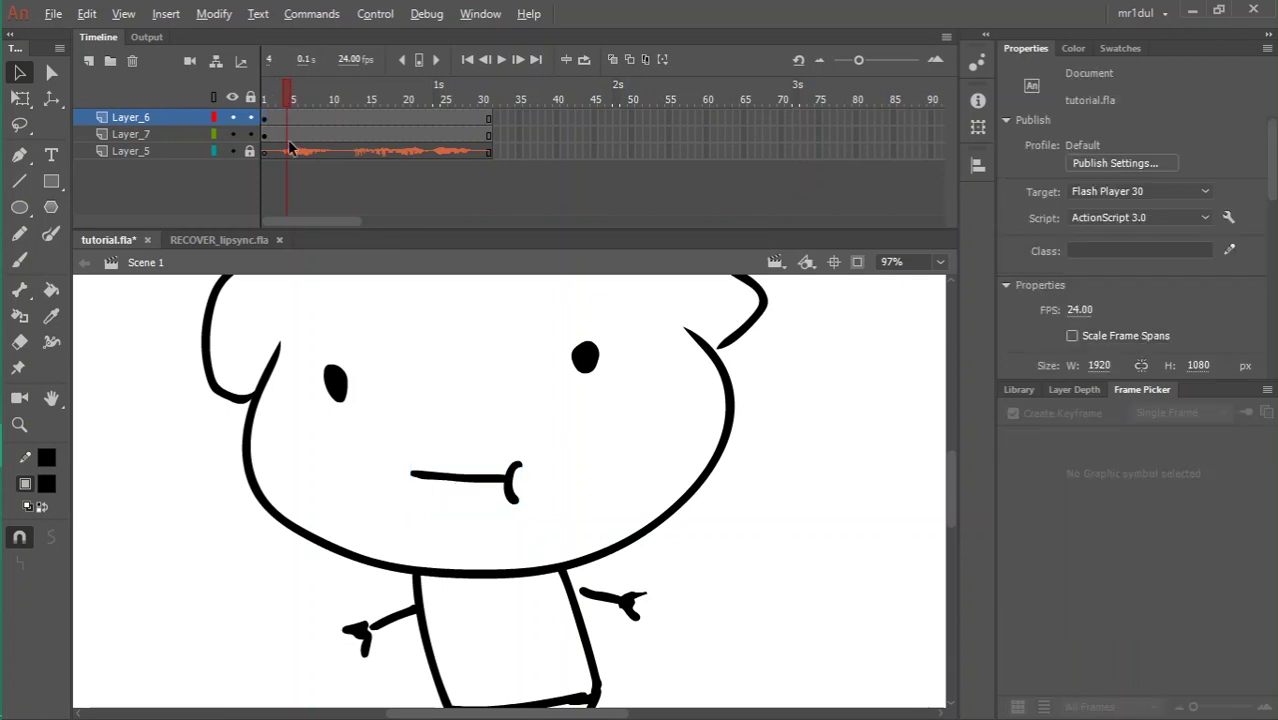
left_click(283, 104)
left_click(277, 116)
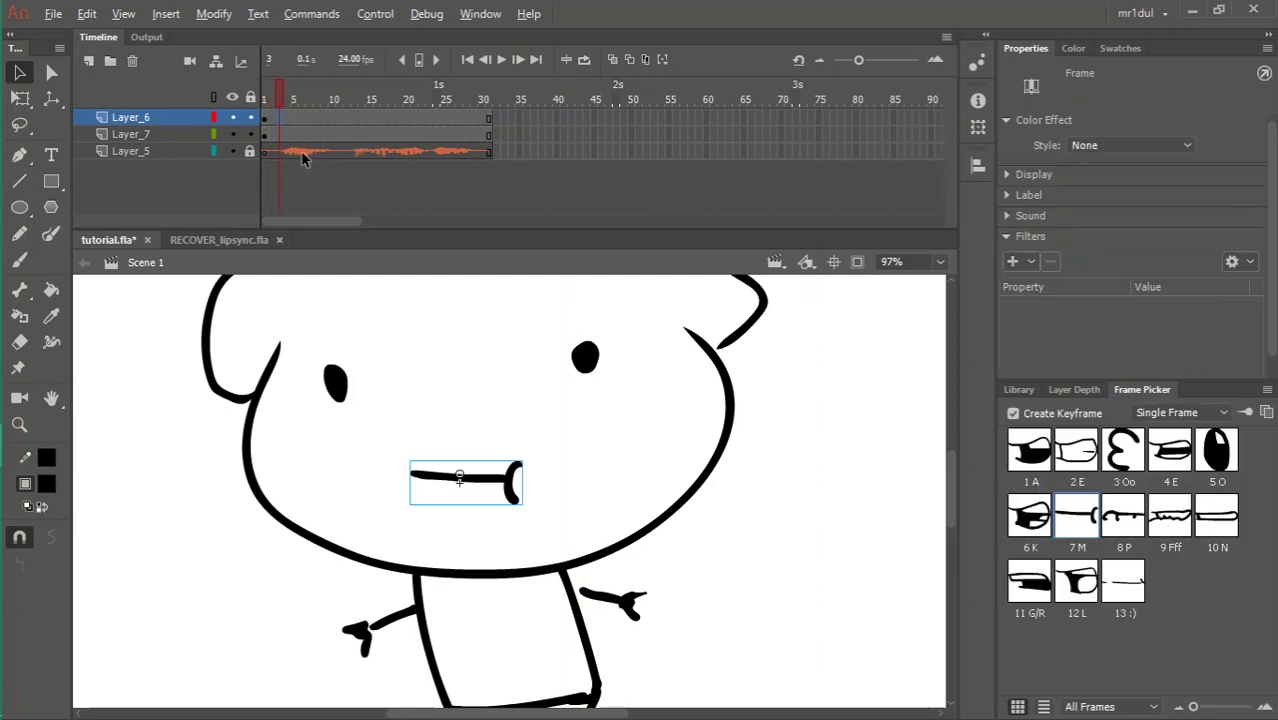
left_click(1020, 454)
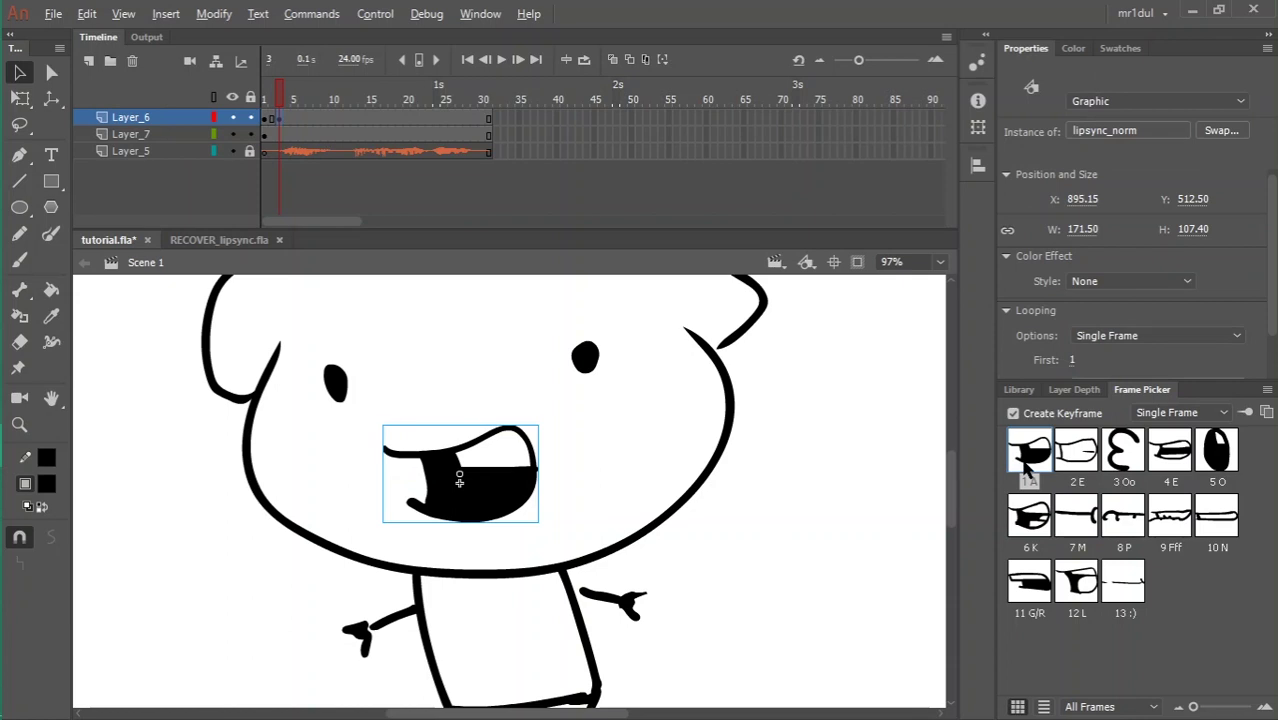
- Step through the audio after frame 3 and set the mouth to pose 2 E at frame 6
key("period")
key("period")
key("period")
key("comma")
key("comma")
key("comma")
left_click(1025, 462)
key("period")
key("period")
key("period")
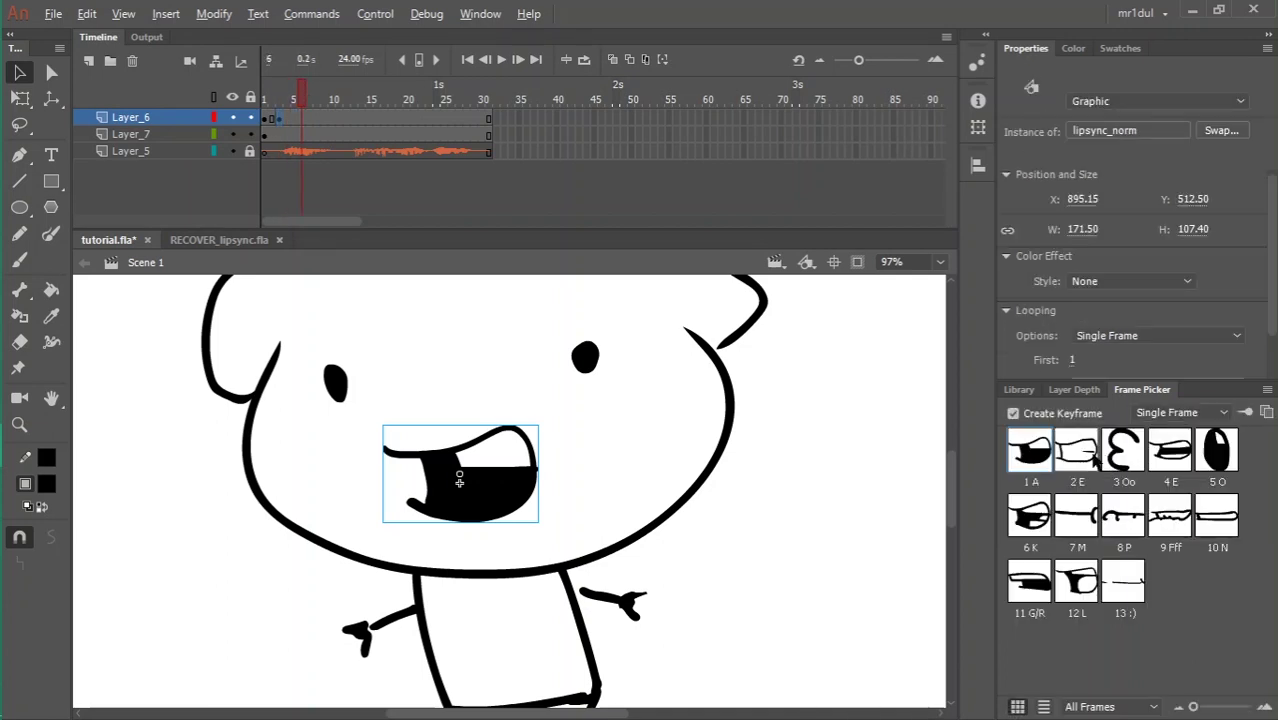
left_click(1083, 457)
- Set the mouth to pose 7 M at frame 9 of Layer_6
key("period")
key("period")
key("period")
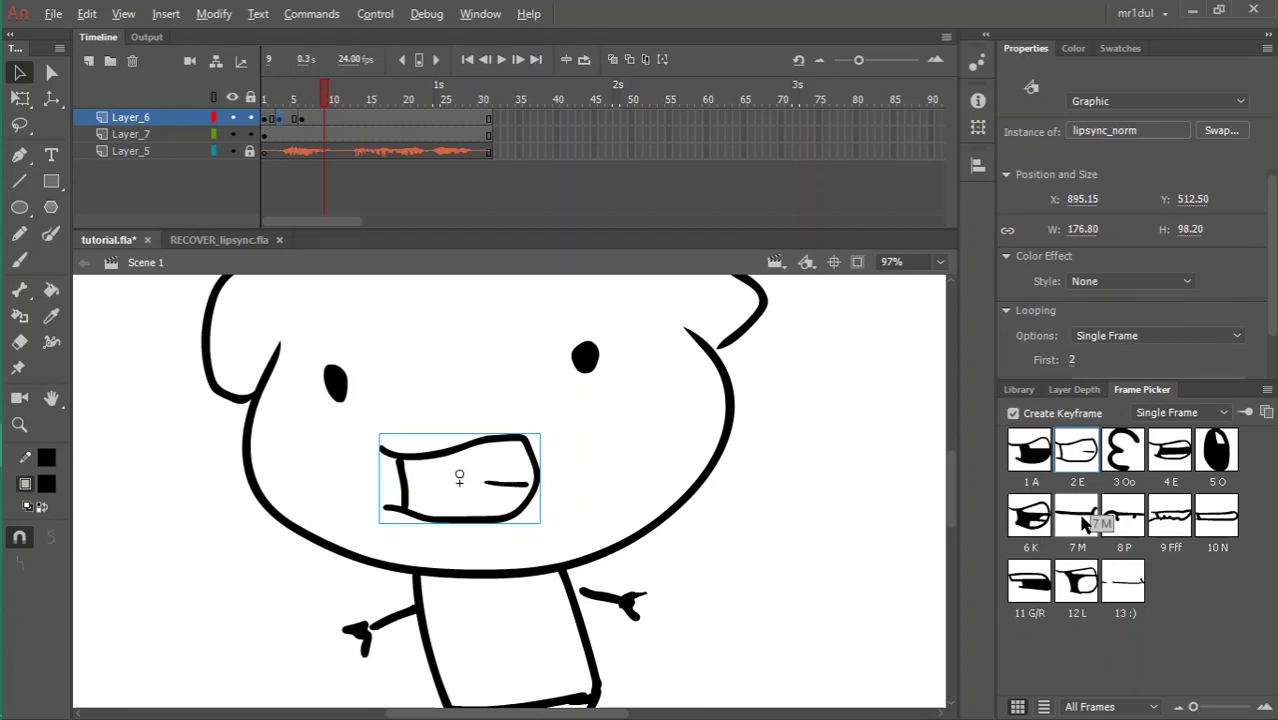
left_click(1123, 580)
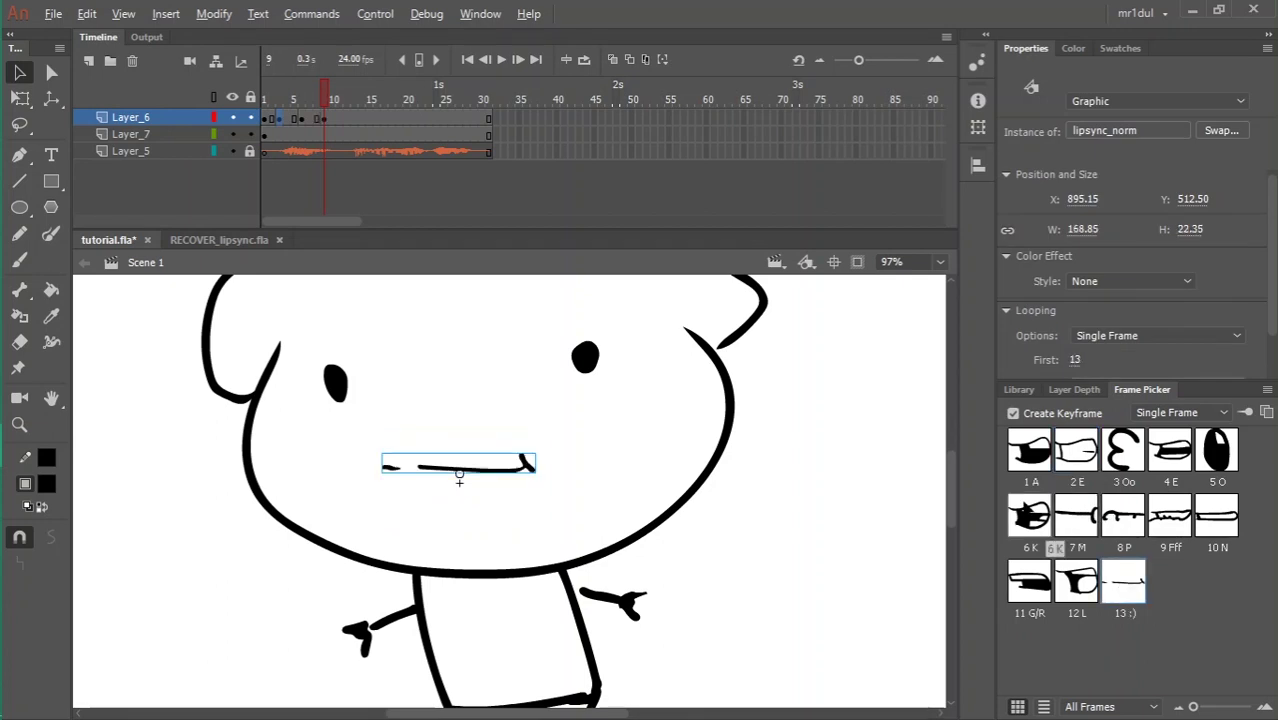
left_click(1076, 516)
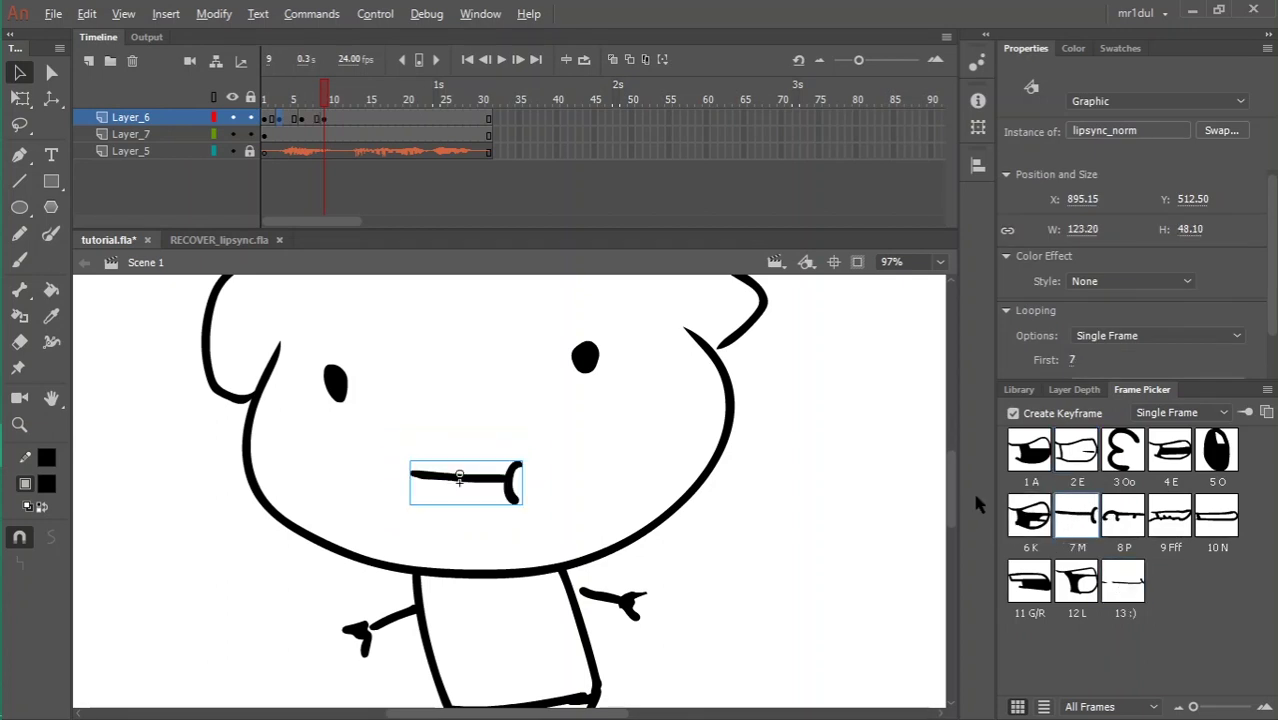
- Step through the audio after frame 9 and set the mouth to pose 2 E at frame 15 of Layer_6
key("period")
key("period")
key("period")
key("period")
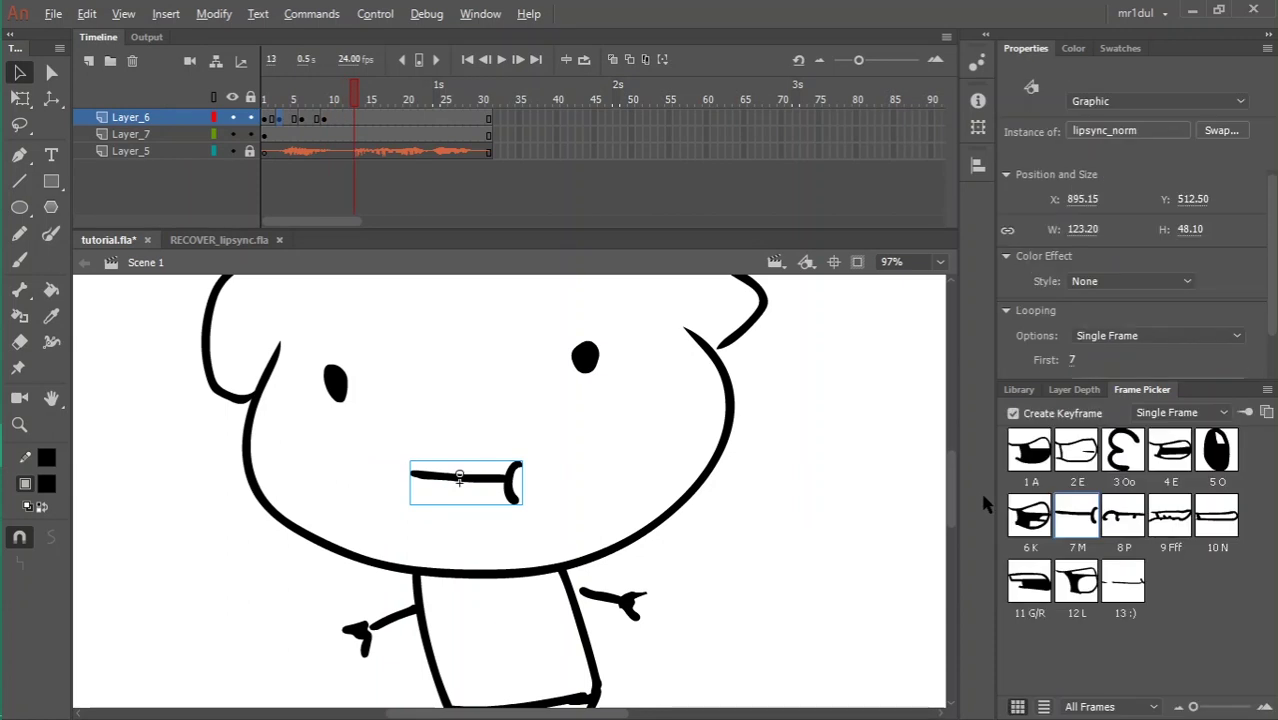
key("period")
key("period")
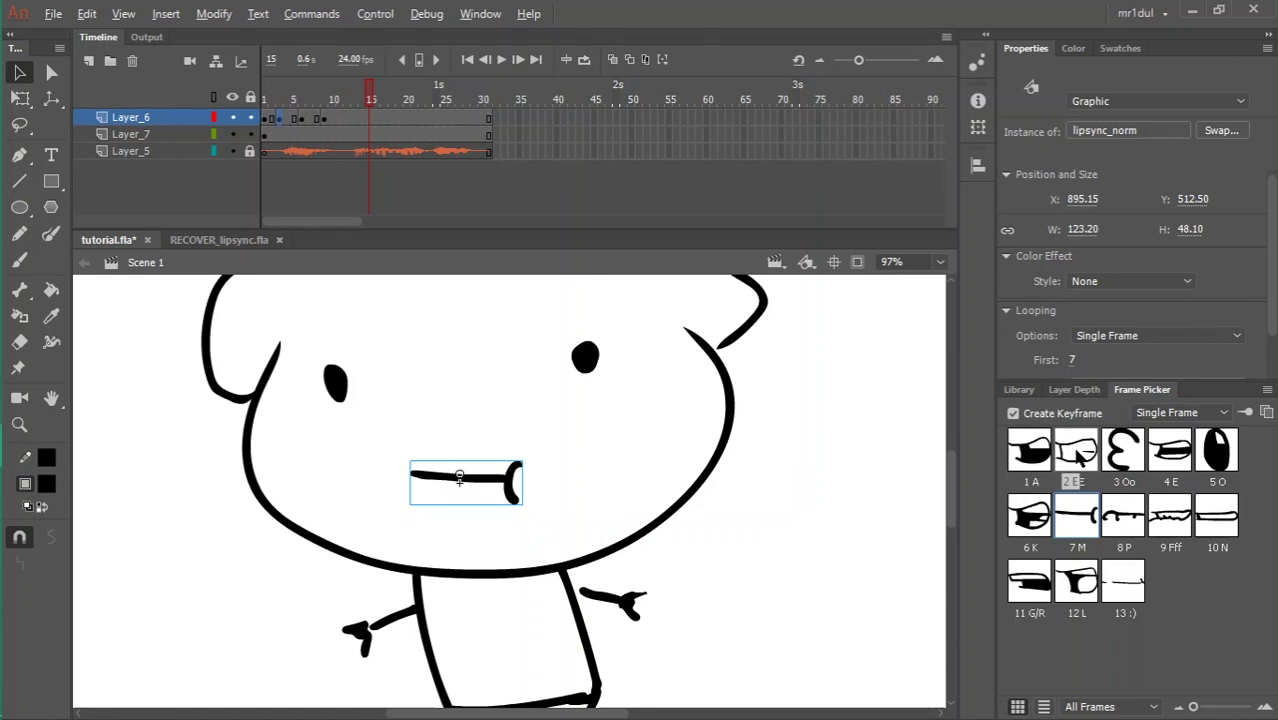
left_click(1080, 455)
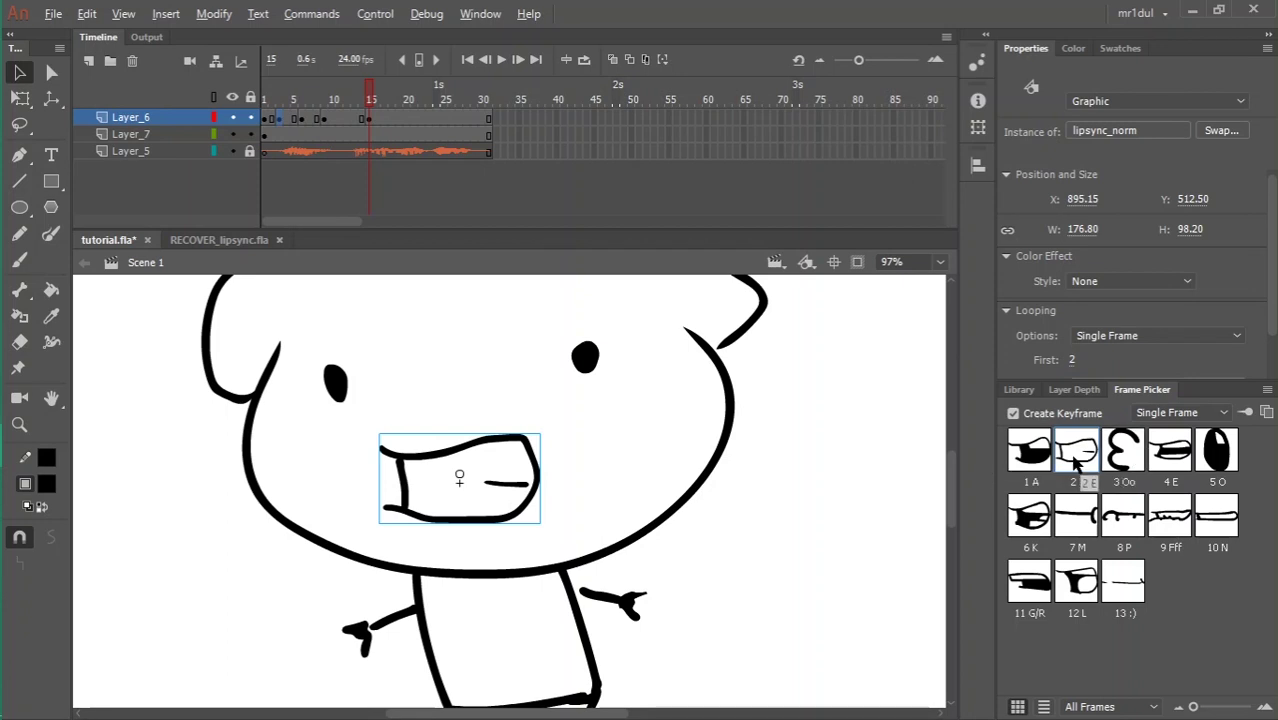
- Set the mouth to pose 3 Oo at frame 18 of Layer_6
key("period")
key("period")
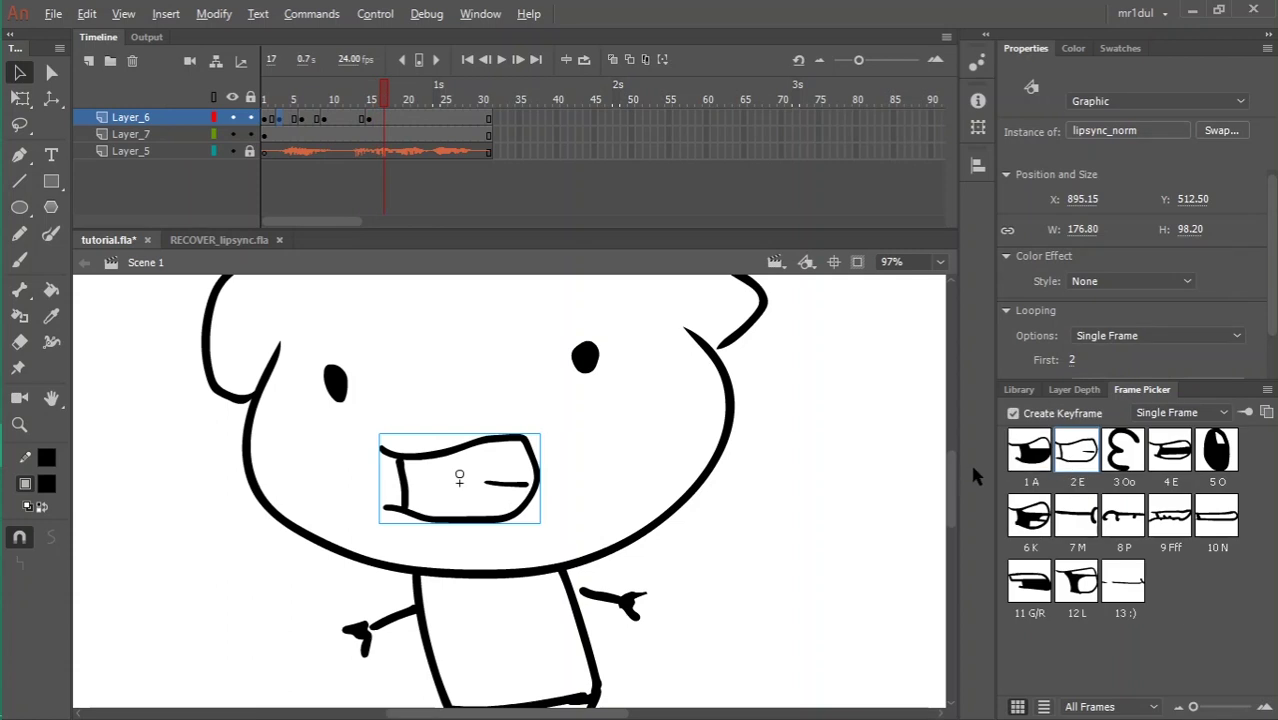
key("period")
left_click(1119, 456)
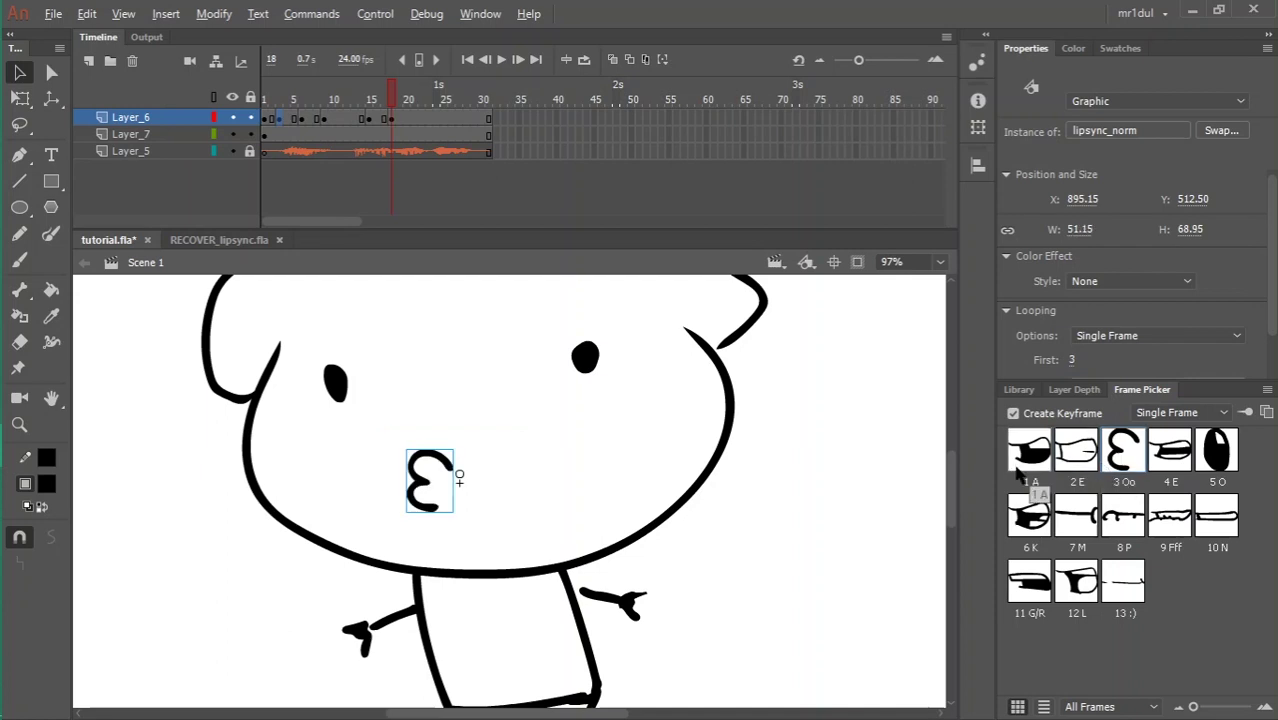
- Move Layer_6's frame 15 keyframe to frame 13 and set the mouth there to pose 1 A
key("period")
key("period")
key("period")
key("period")
key("period")
left_click_drag(378, 97, 358, 118)
left_click(1028, 450)
- Set the mouth to pose 7 M at frame 16 of Layer_6
key("period")
key("period")
key("period")
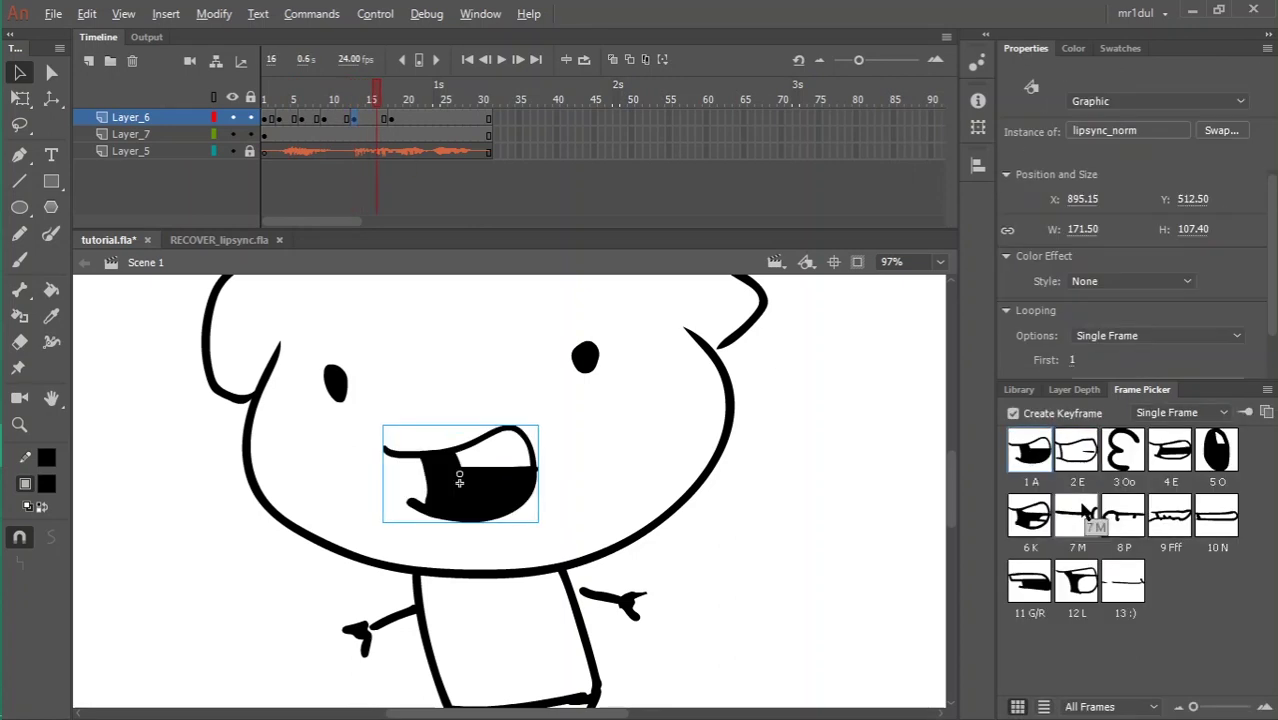
left_click(1088, 514)
- Move Layer_6's frame 18 keyframe to frame 19 and set the mouth there to pose 2 E
key("period")
key("period")
left_click(391, 119)
key("period")
key("period")
key("period")
key("period")
key("period")
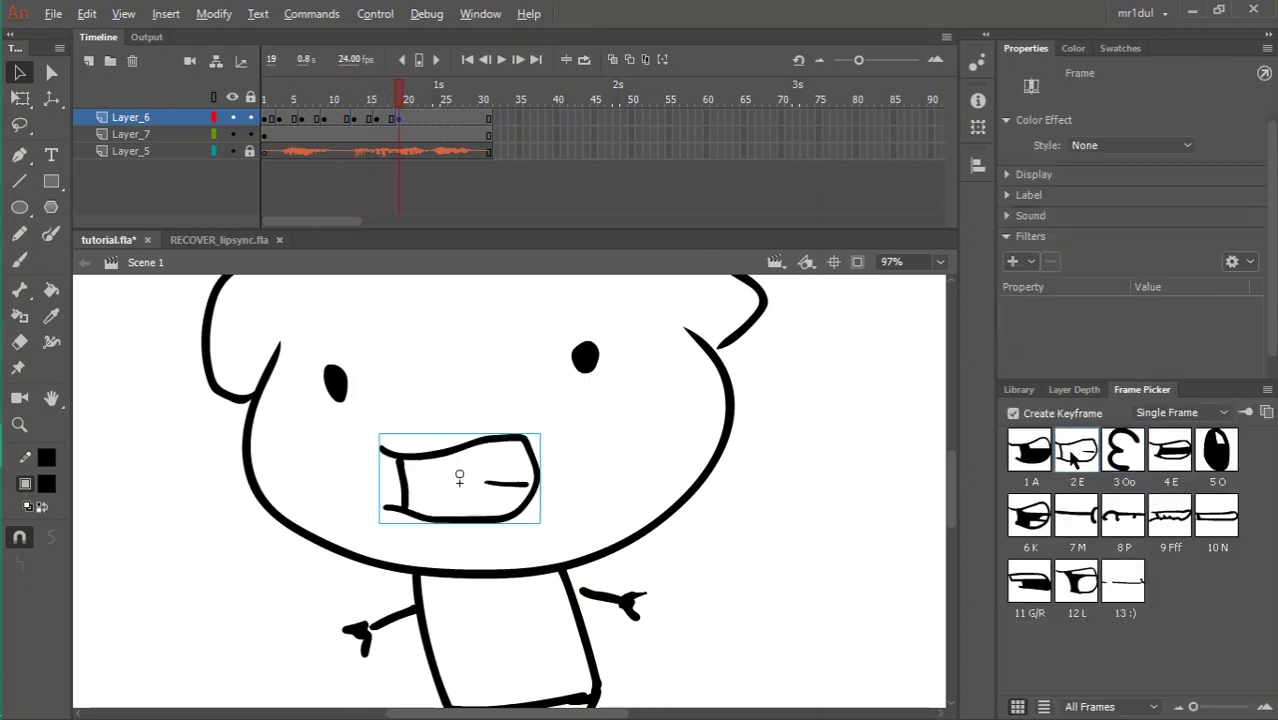
- Set the mouth on Layer_6 to pose 7 M at frame 21 and pose 2 E at frame 24
left_click(1080, 508)
key("period")
left_click(1084, 459)
- Set the mouth on Layer_6 to pose 3 Oo at frame 26 and pose 12 L at frame 29
key("period")
key("period")
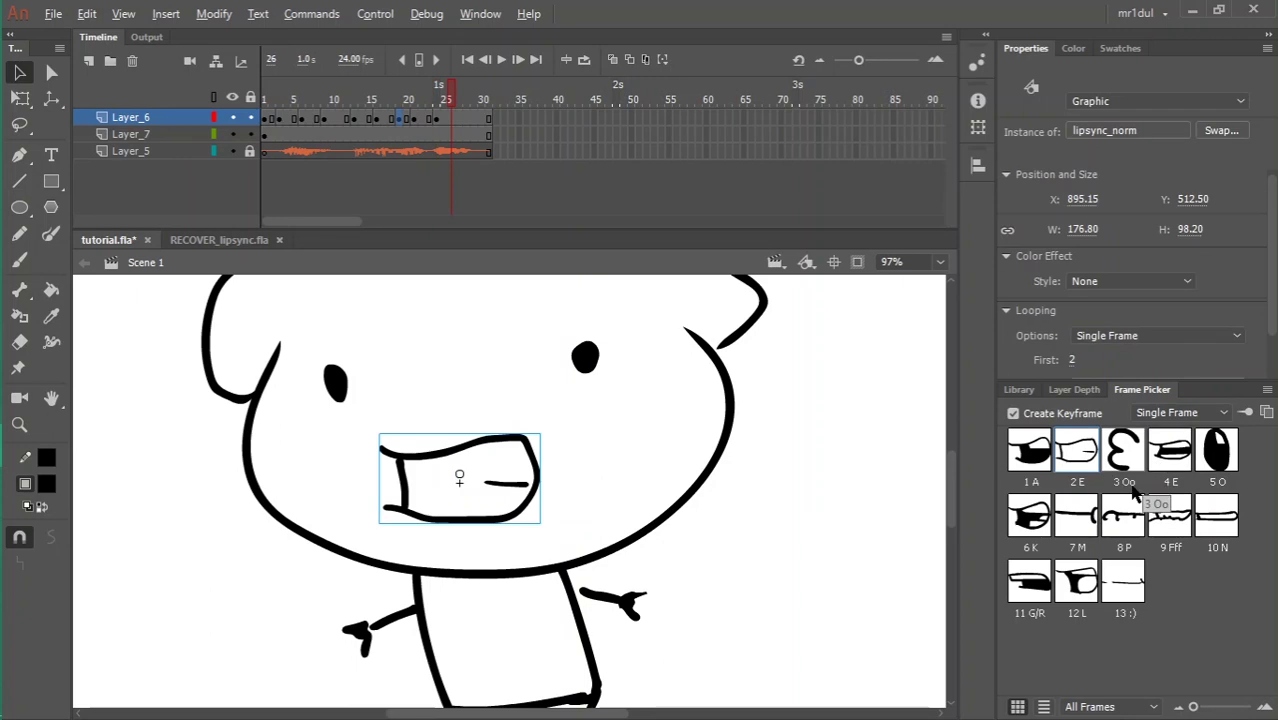
left_click(1127, 456)
key("period")
key("period")
key("period")
left_click(1070, 588)
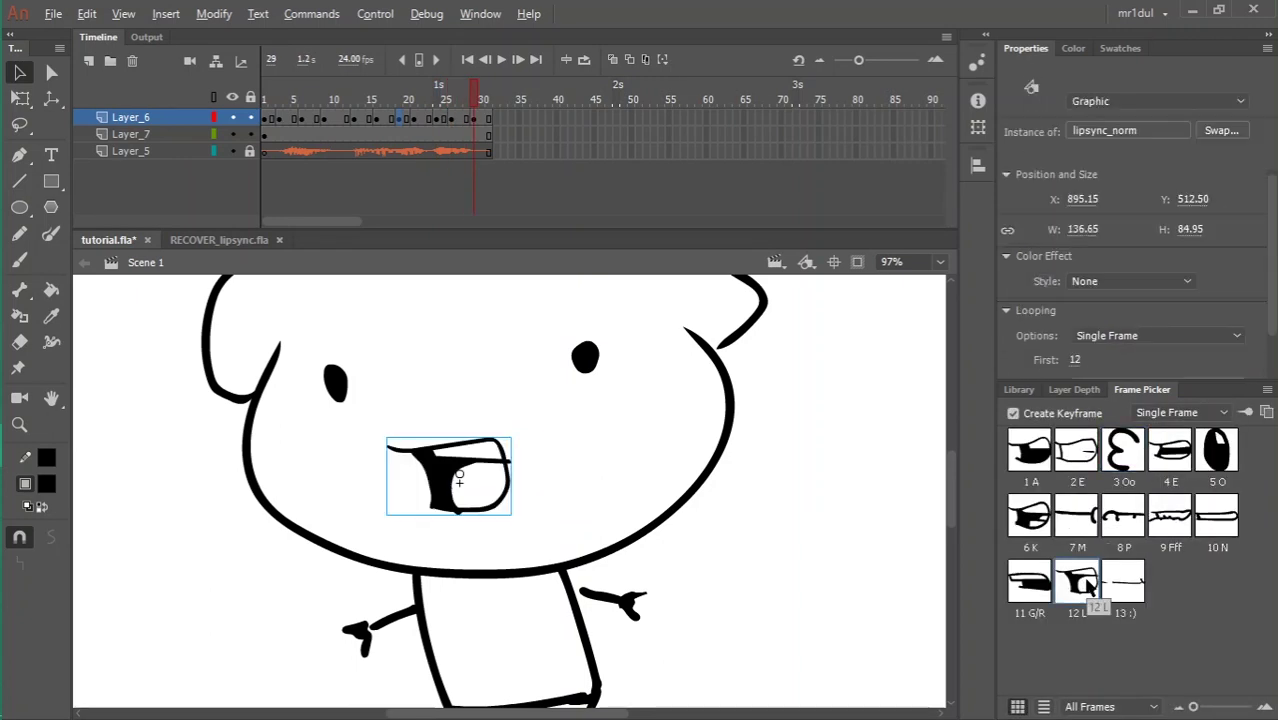
- Set the mouth to pose 7 M at frame 31 of Layer_6 and deselect it
key("period")
key("period")
left_click(1075, 516)
left_click(797, 474)
- Play the lip-sync from frame 1 with the whole character in view
key("z")
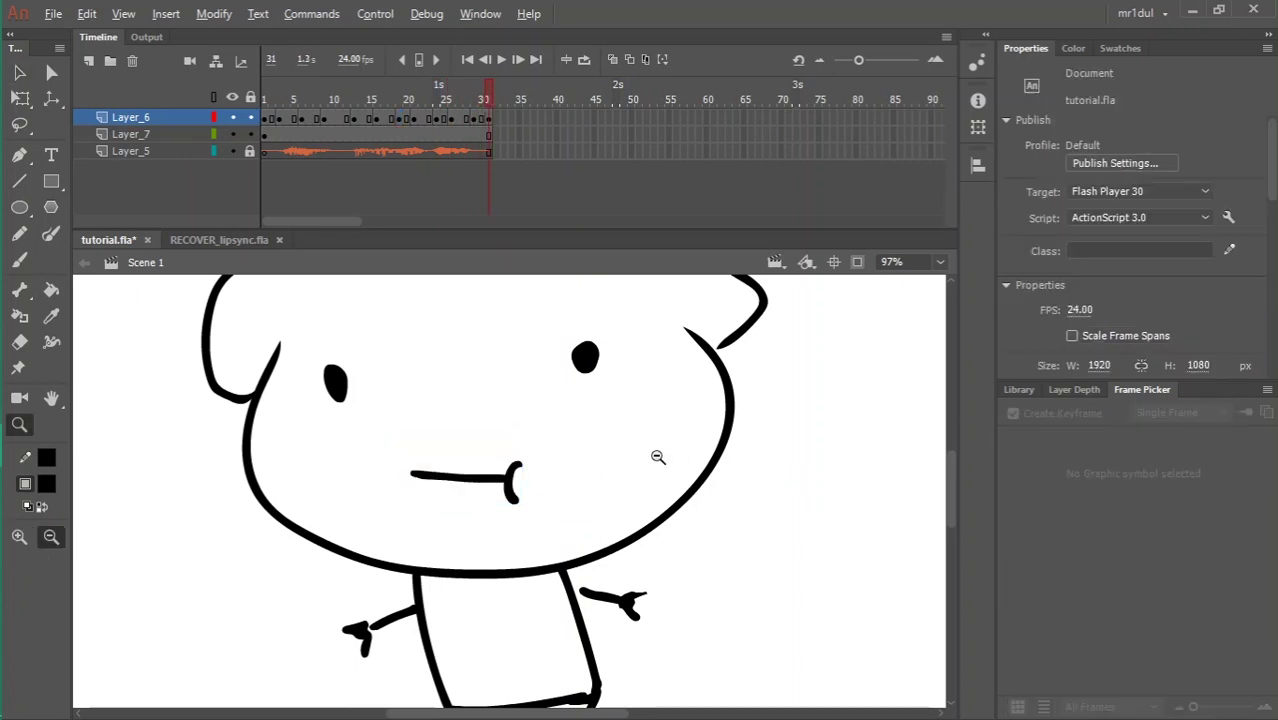
left_click(657, 455)
left_click(264, 100)
left_click(265, 118)
left_click_drag(468, 419, 575, 393)
key("Return")
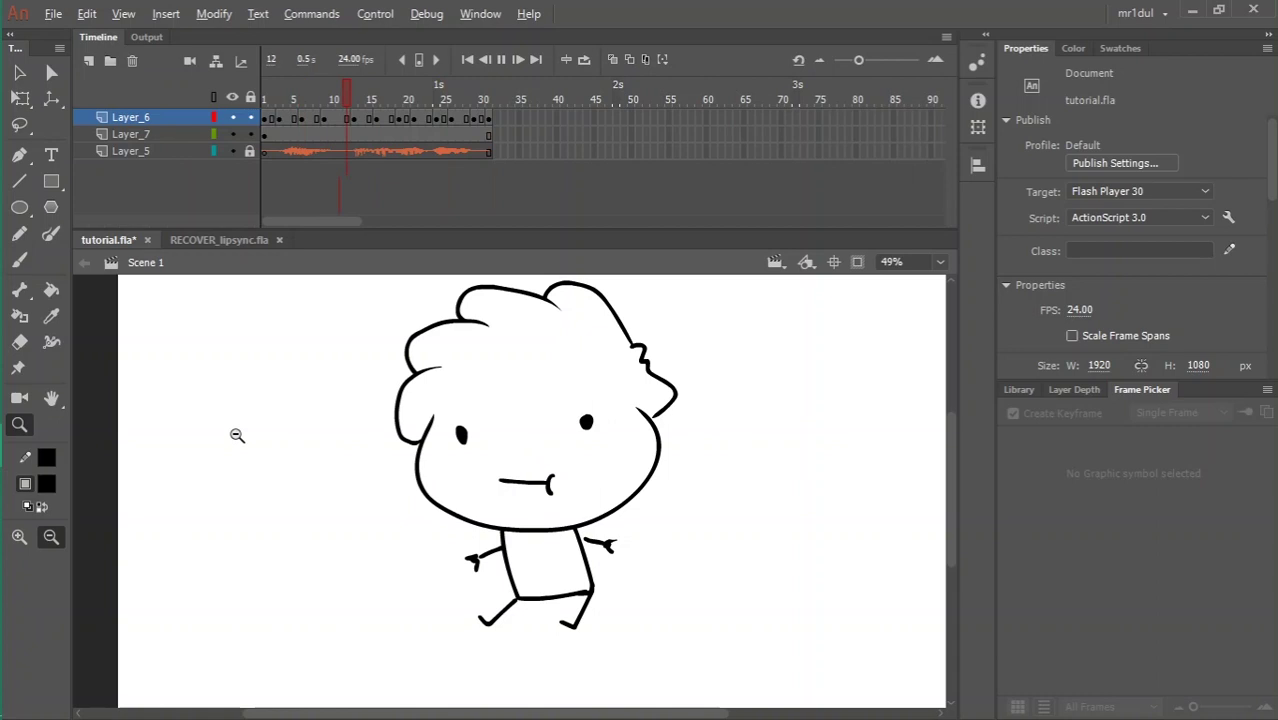
key("Return")
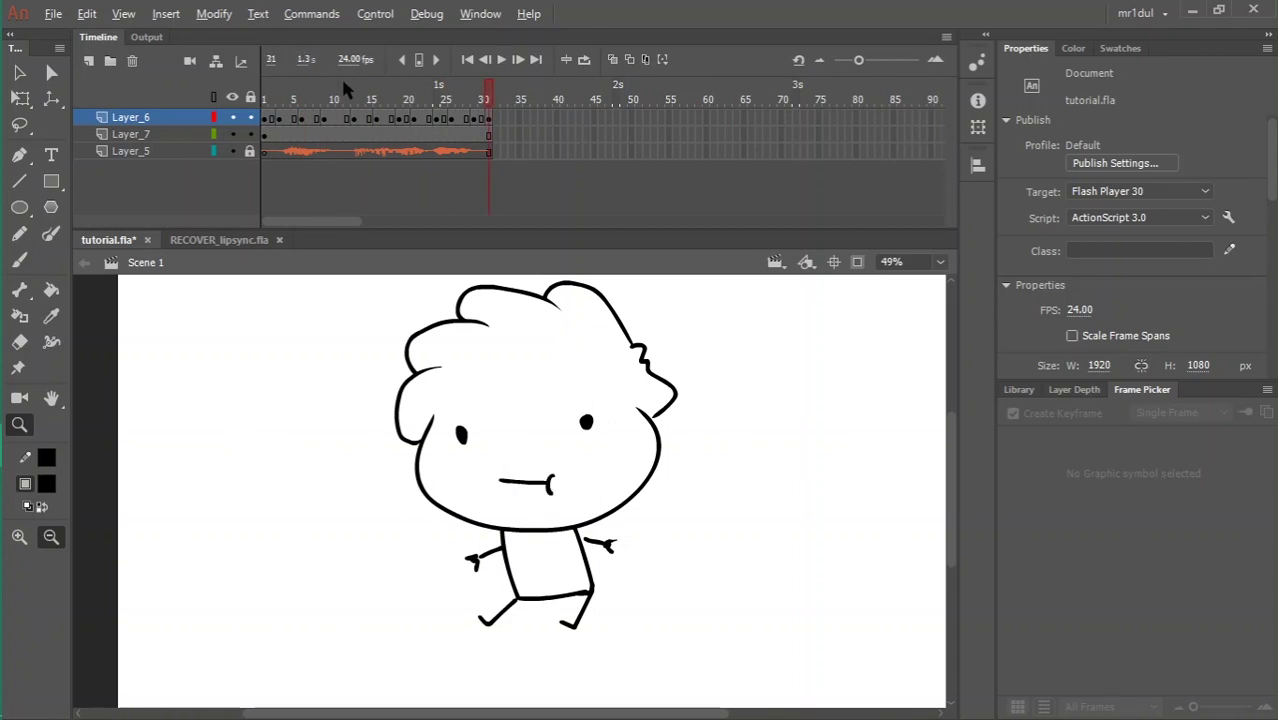
- Retime the lip-sync by moving Layer_6's keyframes at 16, 19 and 29 one frame earlier and removing those at 21 and 26, and test the movie
mouse_move(282, 90)
left_mouse_down()
mouse_move(445, 76)
mouse_move(438, 119)
mouse_move(475, 95)
mouse_move(466, 119)
mouse_move(286, 104)
mouse_move(400, 95)
mouse_move(363, 97)
mouse_move(369, 119)
mouse_move(393, 97)
mouse_move(390, 119)
mouse_move(441, 90)
mouse_move(388, 97)
mouse_move(432, 90)
mouse_move(411, 93)
mouse_move(414, 117)
mouse_move(389, 122)
mouse_move(379, 93)
mouse_move(495, 84)
left_mouse_up()
left_click(453, 119)
left_click(474, 119)
left_click(377, 119)
left_click(399, 119)
left_click(391, 118)
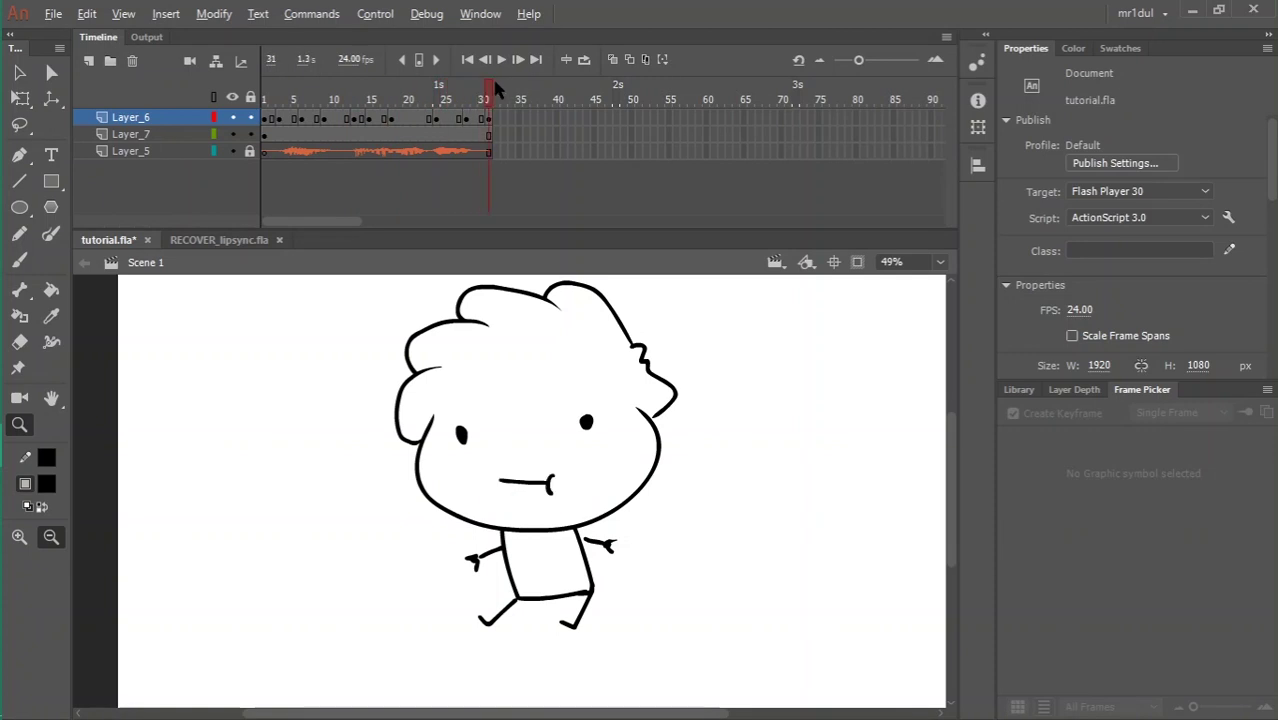
key("ctrl+Return")
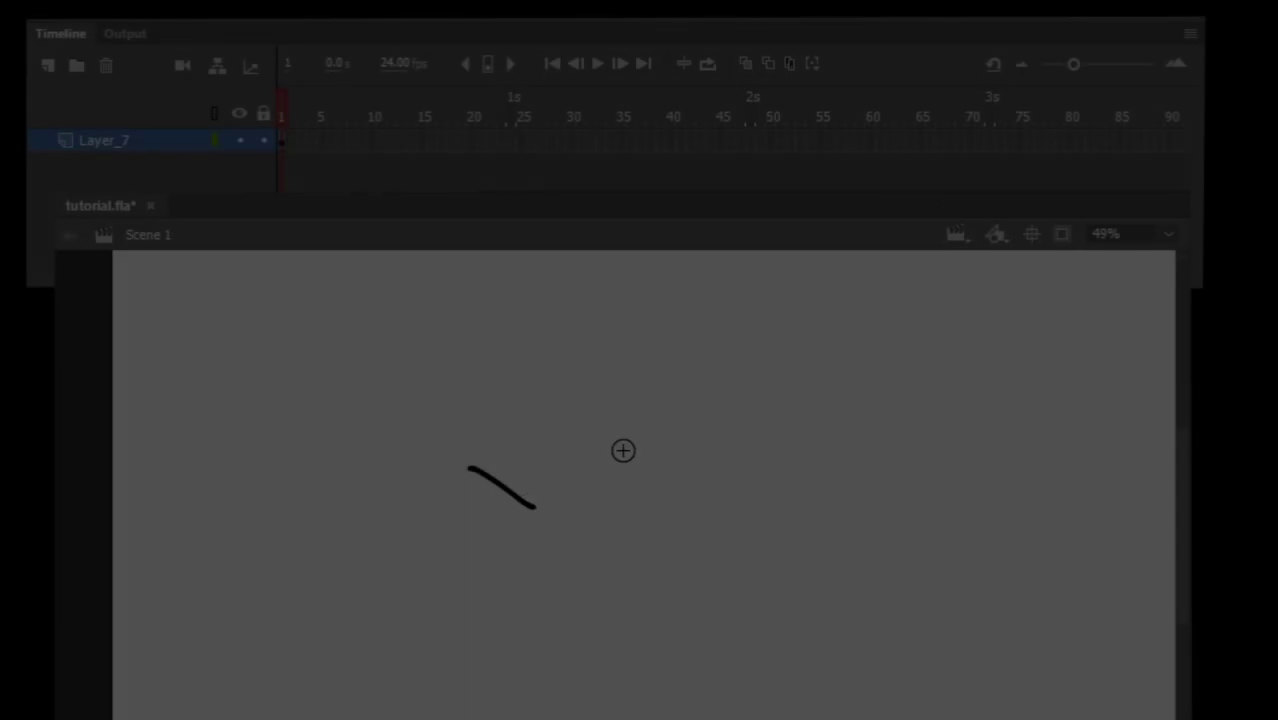
- Draw a character's head with curly hair, two eyes and a small smile on Layer_7
mouse_move(590, 418)
left_mouse_down()
mouse_move(577, 440)
mouse_move(712, 395)
left_mouse_up()
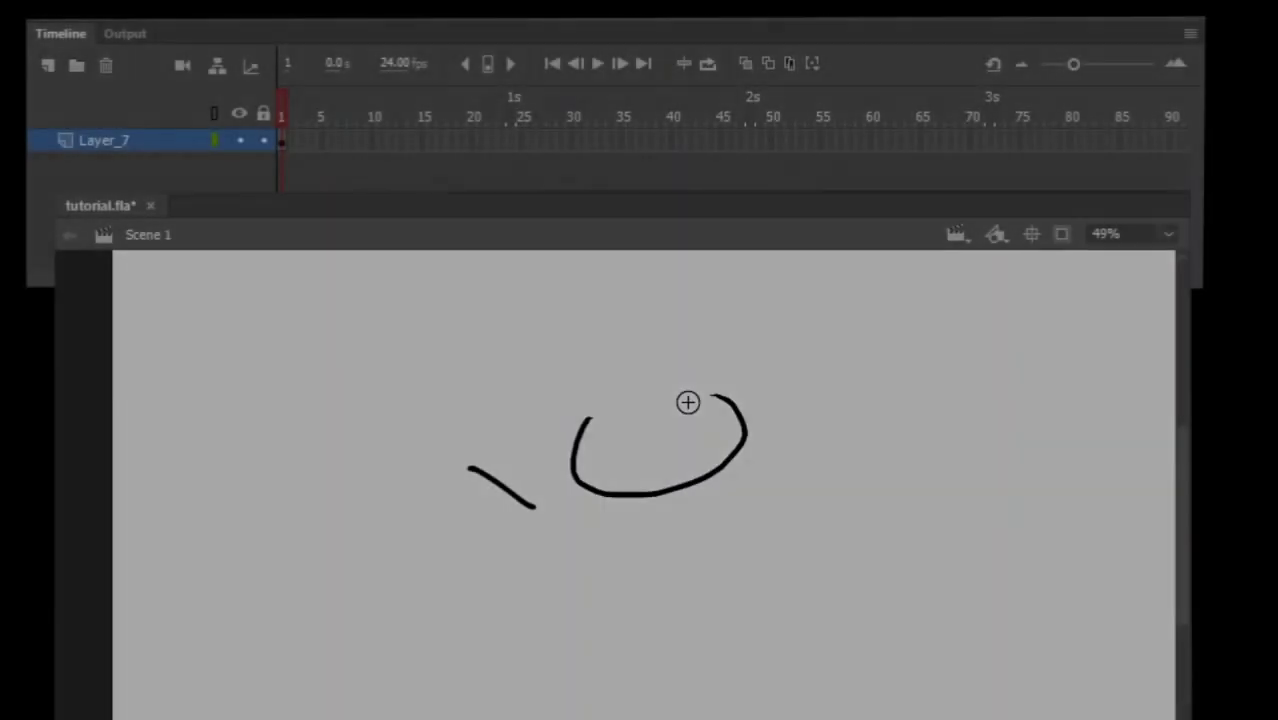
mouse_move(579, 443)
left_mouse_down()
mouse_move(587, 396)
mouse_move(634, 371)
mouse_move(615, 360)
mouse_move(656, 346)
left_mouse_up()
mouse_move(746, 395)
left_mouse_down()
mouse_move(615, 450)
mouse_move(702, 435)
left_mouse_up()
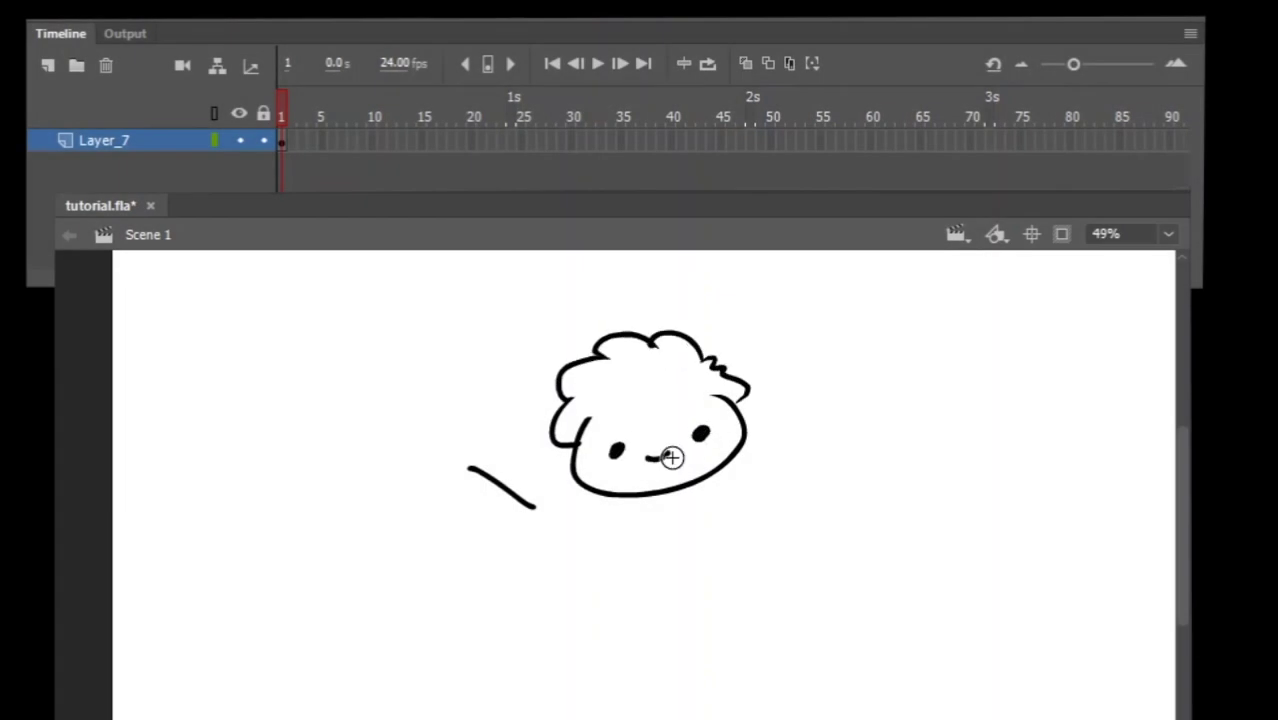
- Draw the torso, legs and arms below the head, and delete the stray diagonal line beside the character
mouse_move(646, 497)
left_mouse_down()
mouse_move(688, 484)
mouse_move(713, 537)
mouse_move(664, 550)
left_mouse_up()
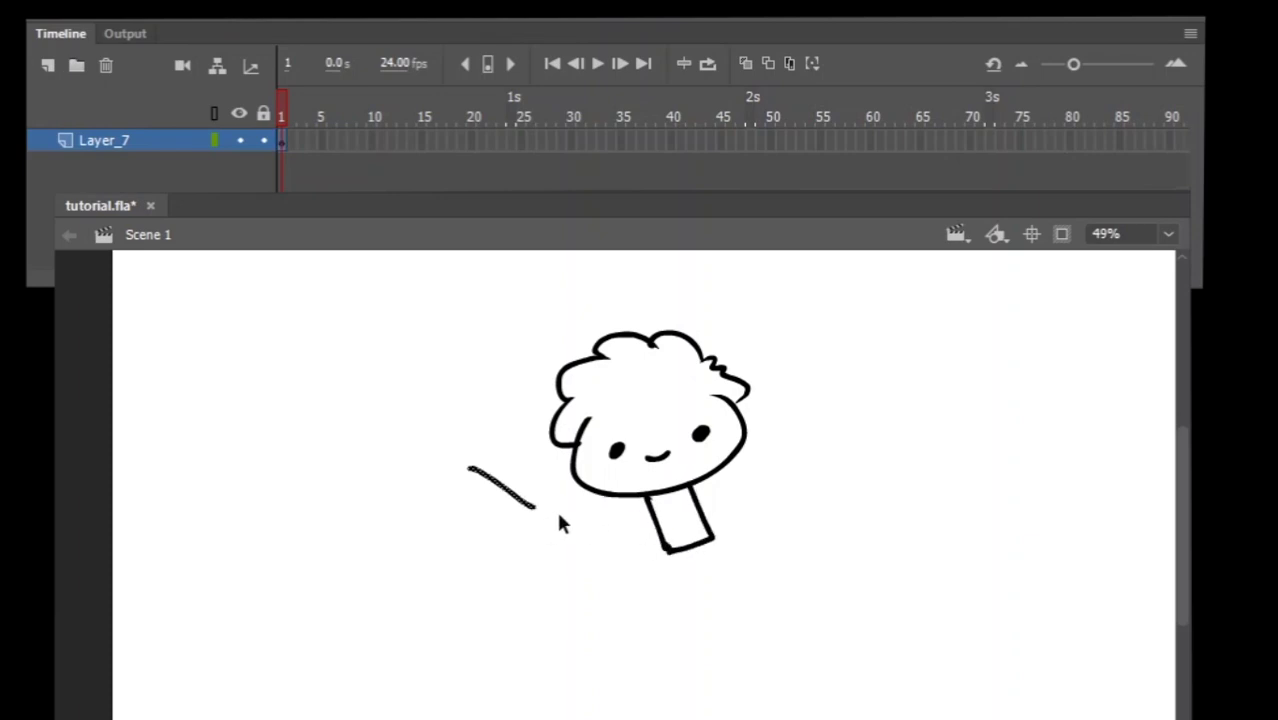
left_click_drag(667, 553, 651, 584)
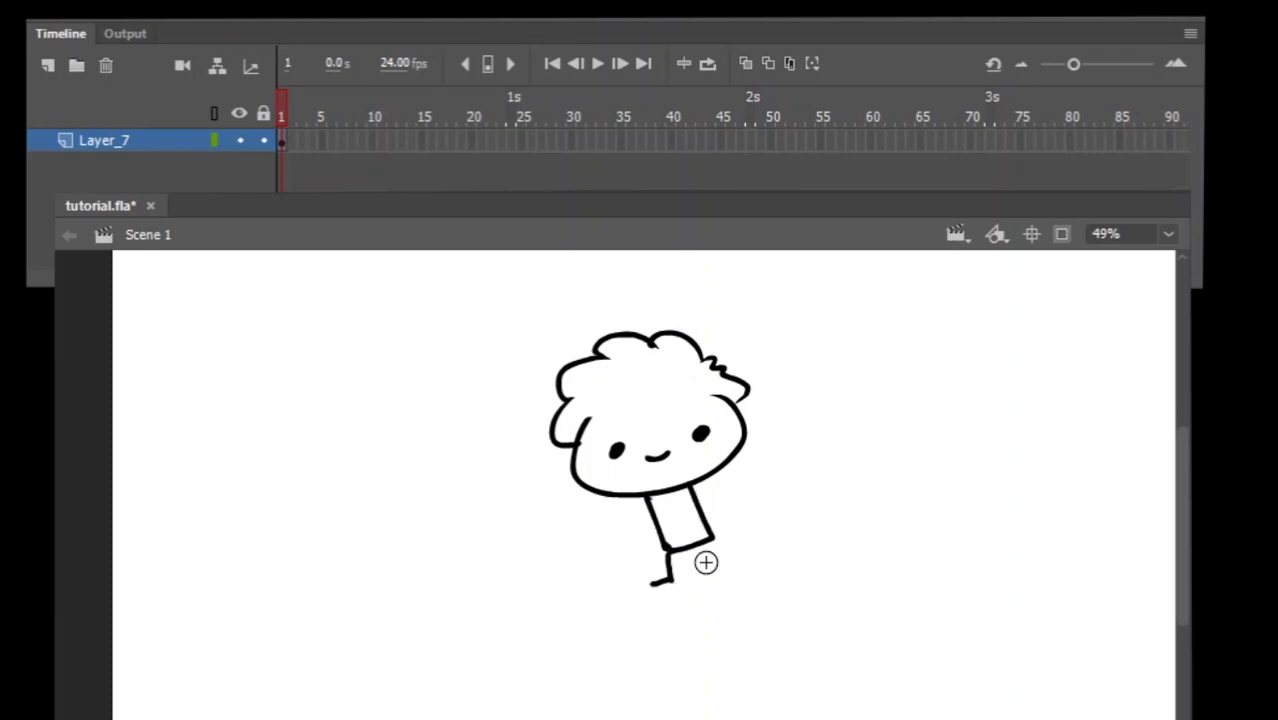
left_click_drag(711, 540, 735, 552)
left_click_drag(692, 490, 729, 503)
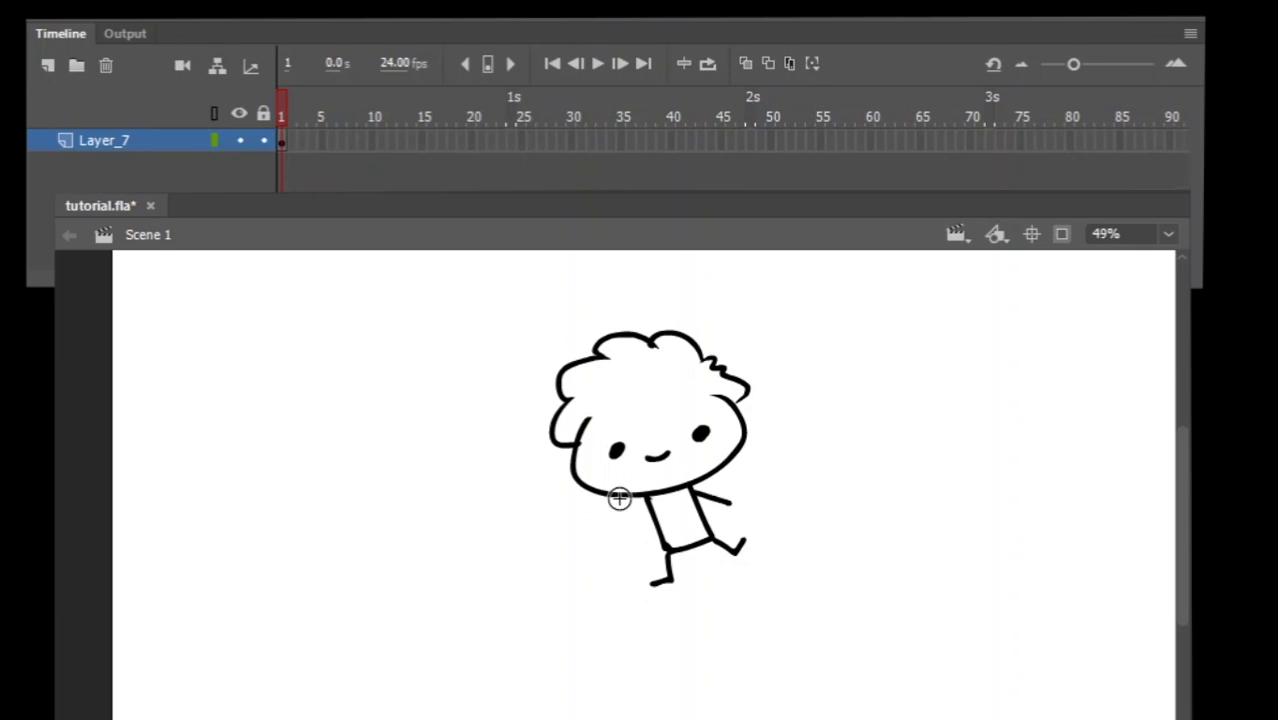
mouse_move(578, 516)
left_mouse_down()
mouse_move(643, 504)
mouse_move(575, 538)
left_mouse_up()
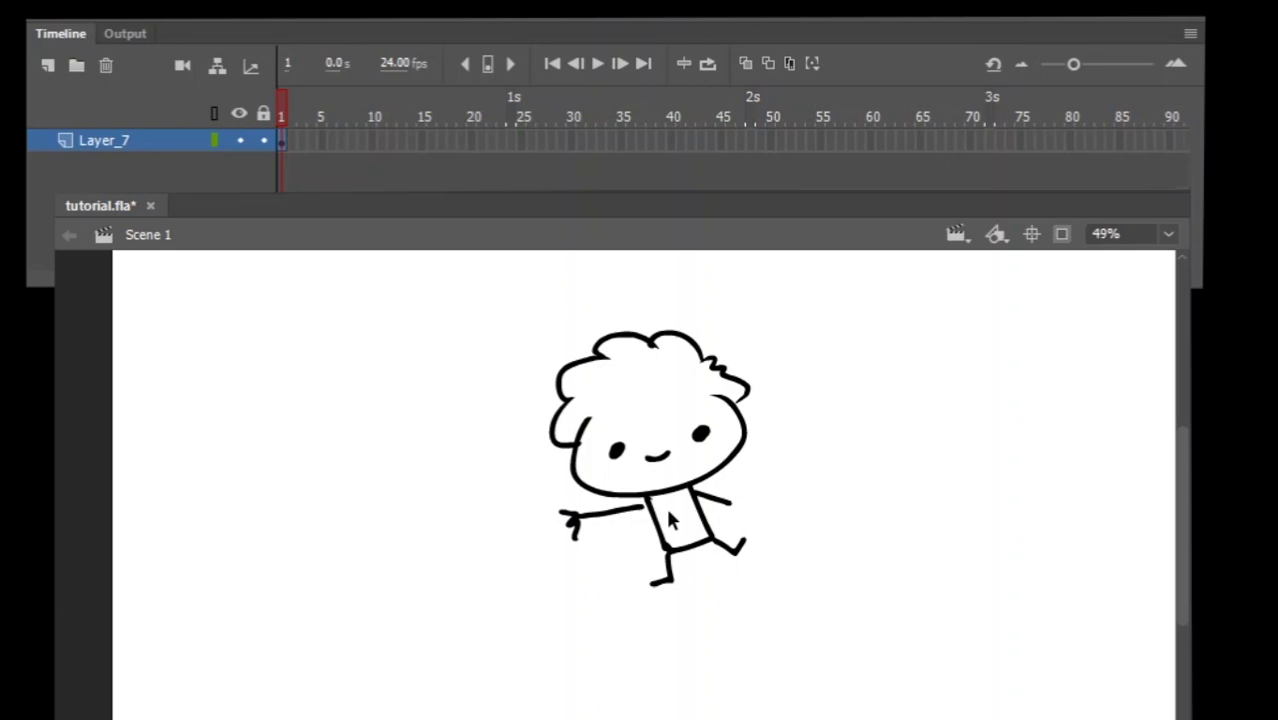
- Convert the whole character drawing to a Movie Clip symbol and open the symbol for editing
key("ctrl+a")
key("F8")
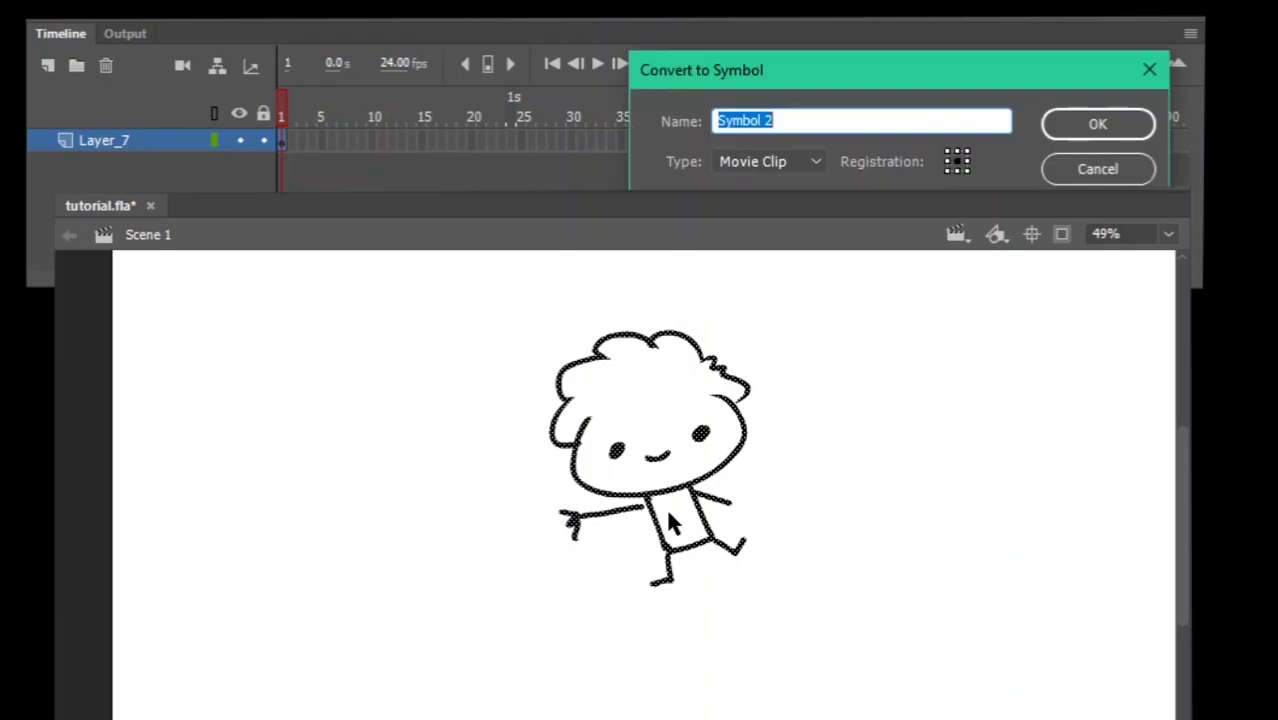
key("Return")
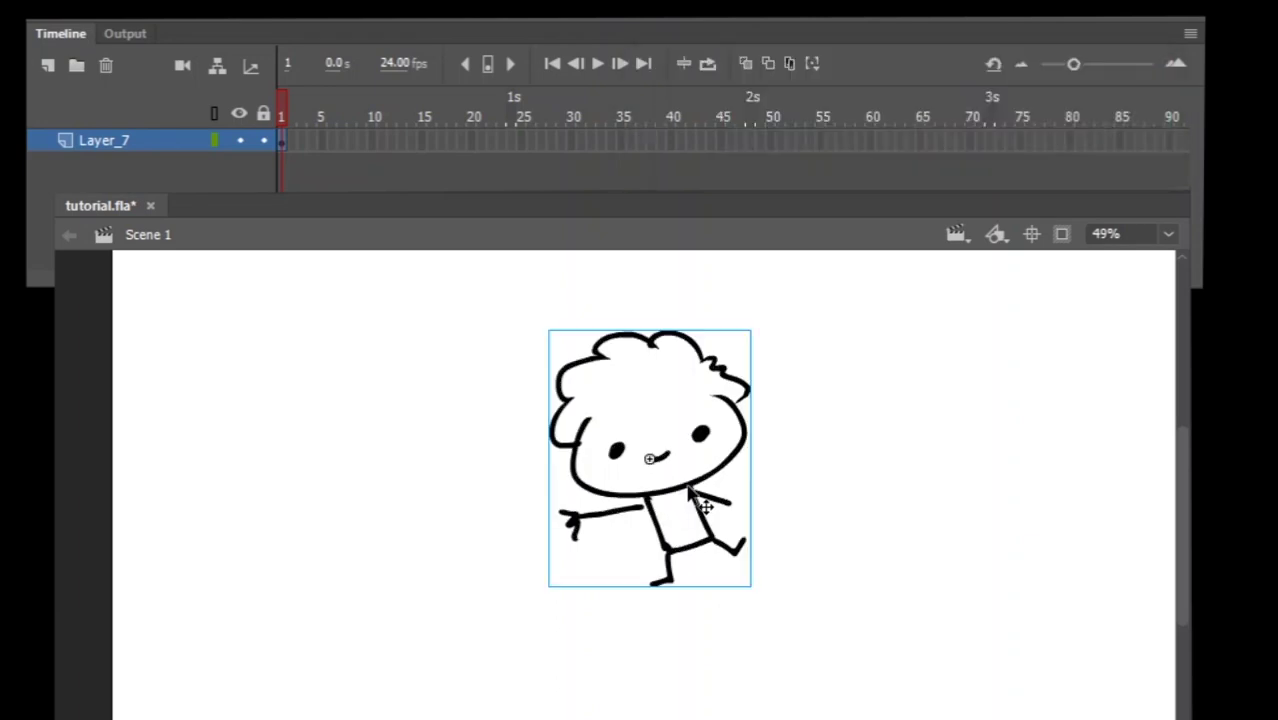
double_click(689, 492)
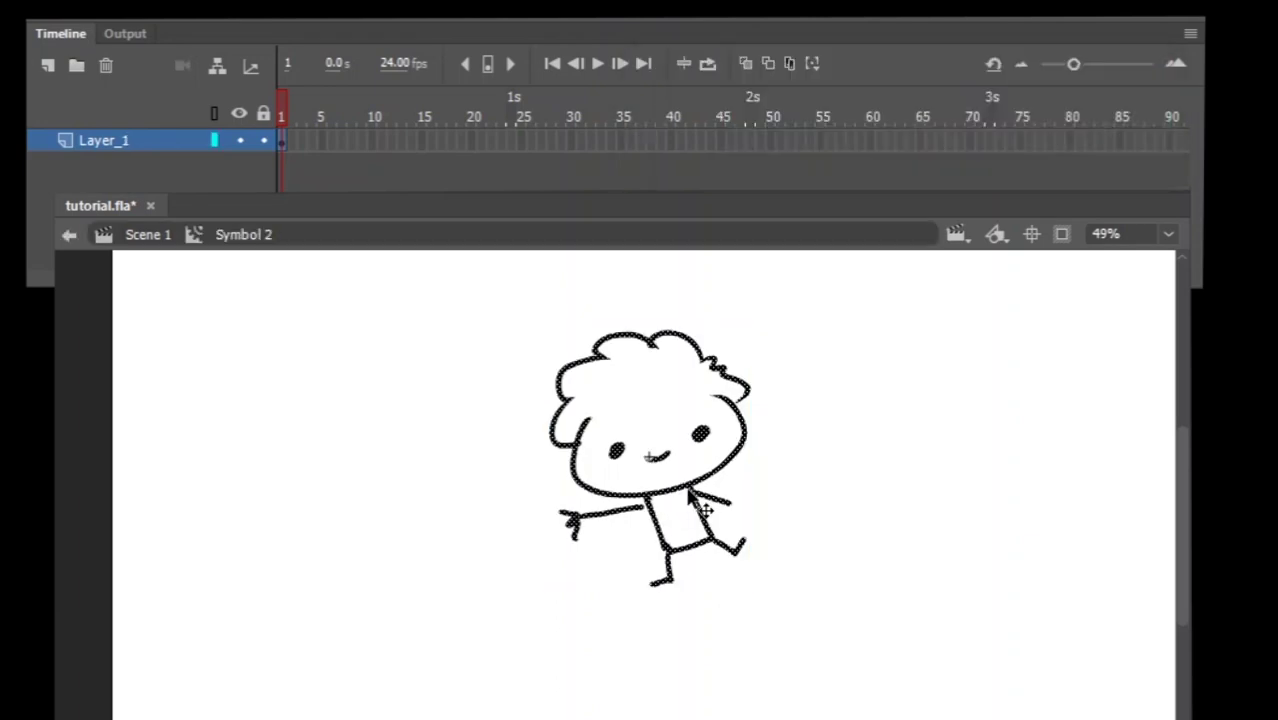
- Add a keyframe at frame 3 of the symbol and rotate the outstretched arm slightly upward, keeping it joined to the shoulder
left_click(303, 141)
key("F6")
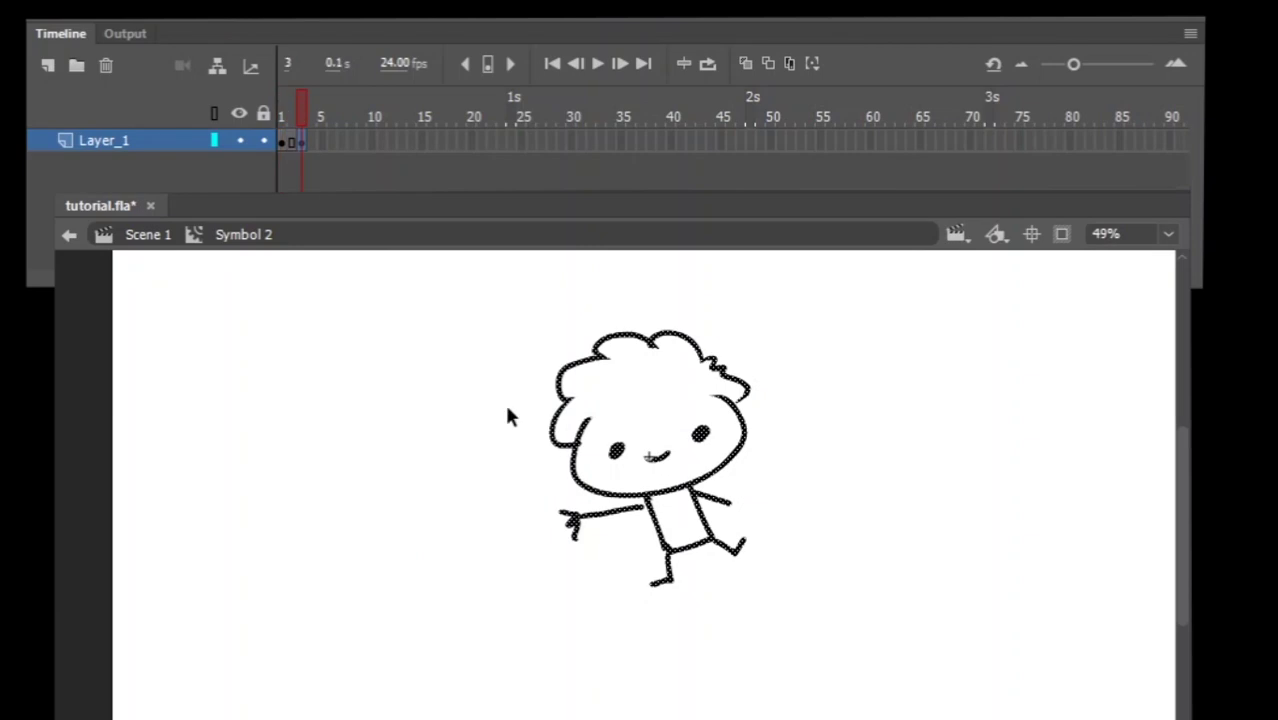
left_click(605, 588)
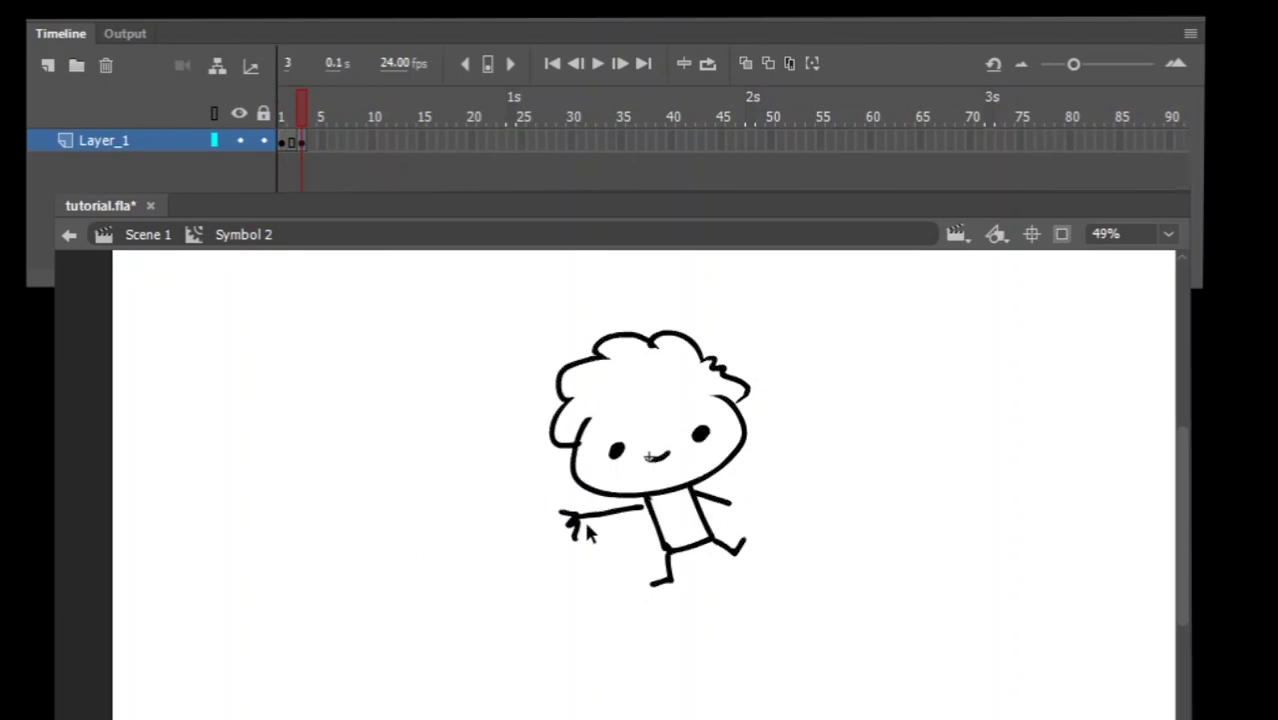
left_click(595, 516)
key("q")
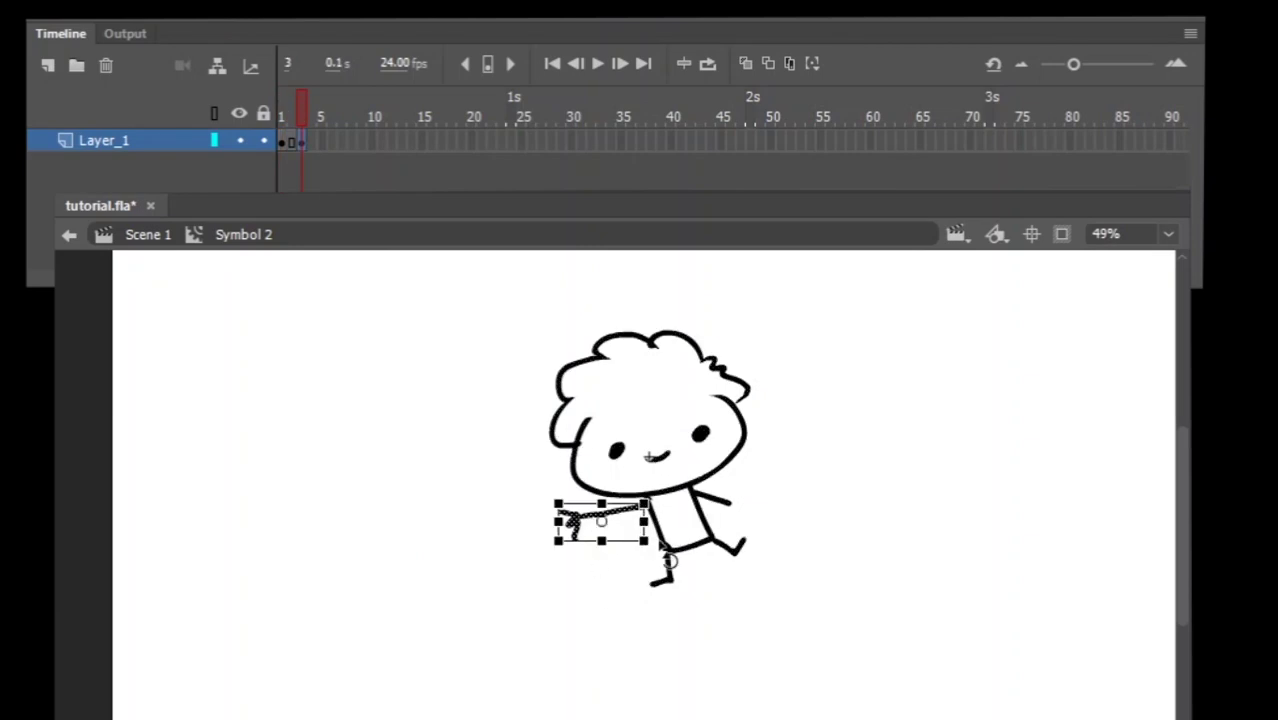
mouse_move(663, 549)
left_mouse_down()
mouse_move(660, 578)
mouse_move(654, 558)
left_mouse_up()
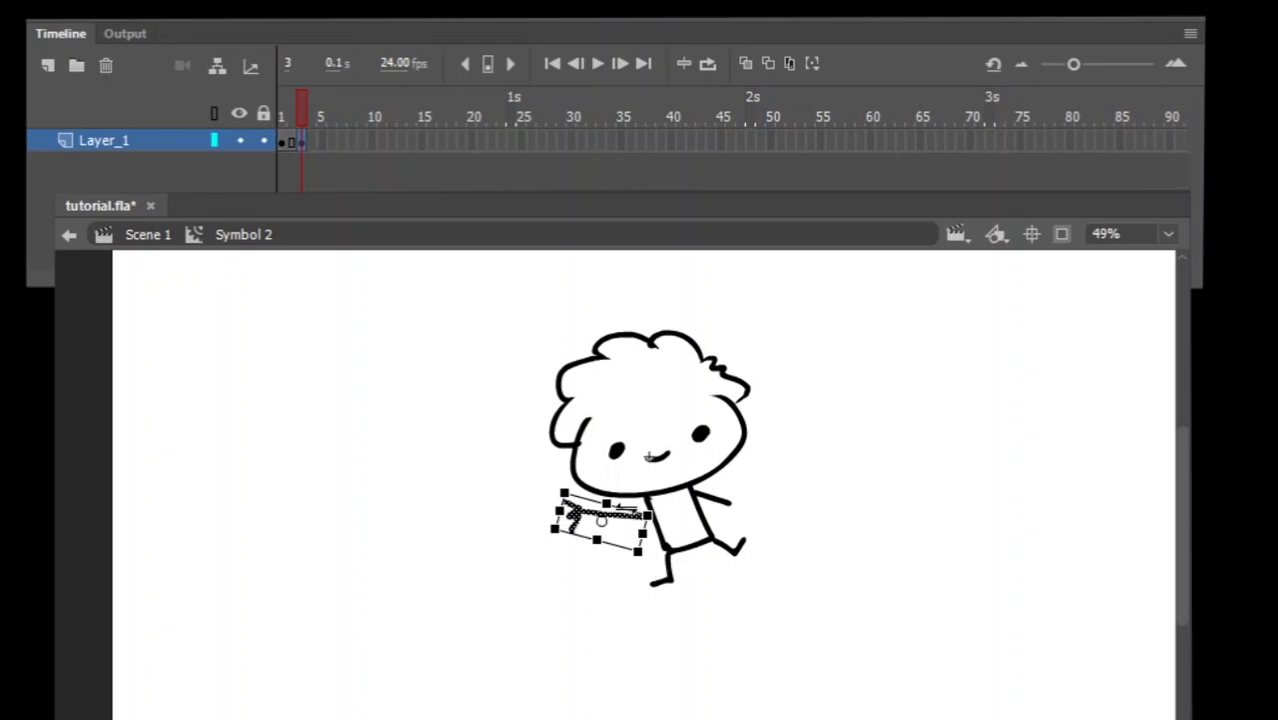
mouse_move(627, 508)
left_mouse_down()
mouse_move(580, 492)
mouse_move(583, 506)
left_mouse_up()
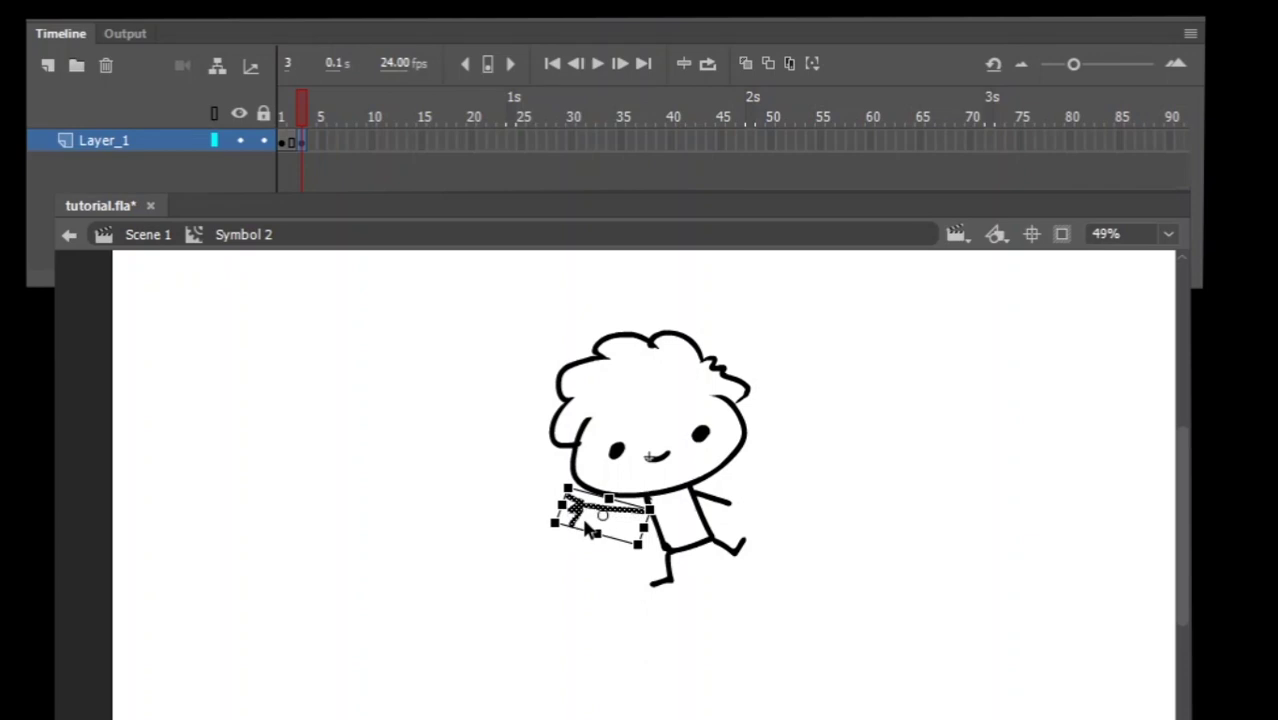
left_click(582, 574)
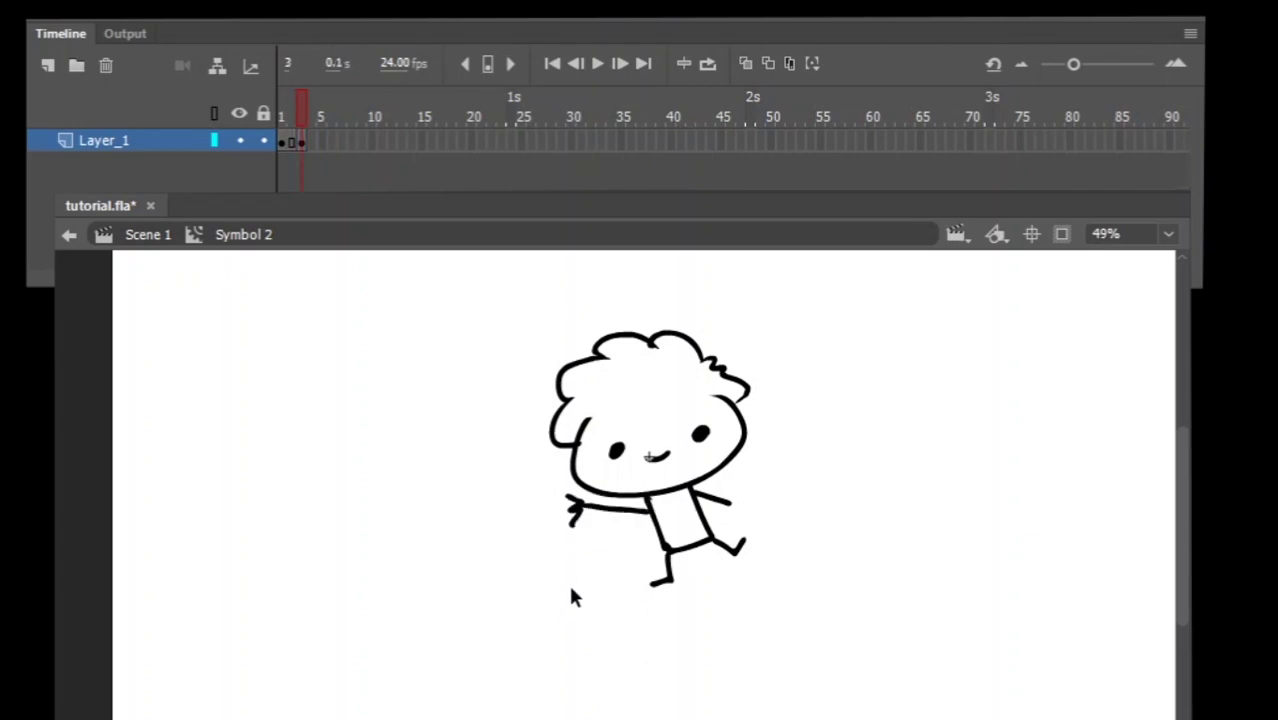
- Extend the symbol's animation to frame 4 and rotate the outstretched arm downward at frame 1
key("F6")
key("comma")
key("comma")
key("comma")
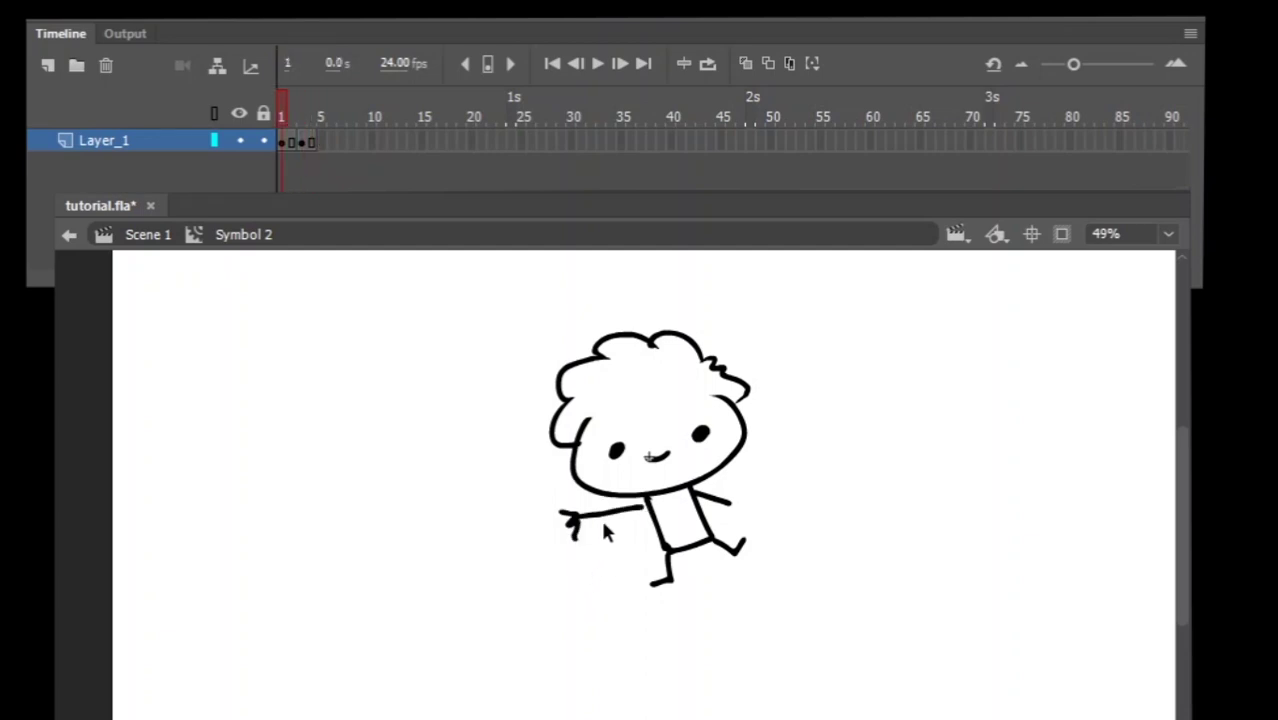
left_click(604, 515)
left_click_drag(556, 559, 572, 574)
left_click_drag(585, 530, 595, 547)
- Play the waving arm animation on the timeline and test the movie to see it loop
key("Return")
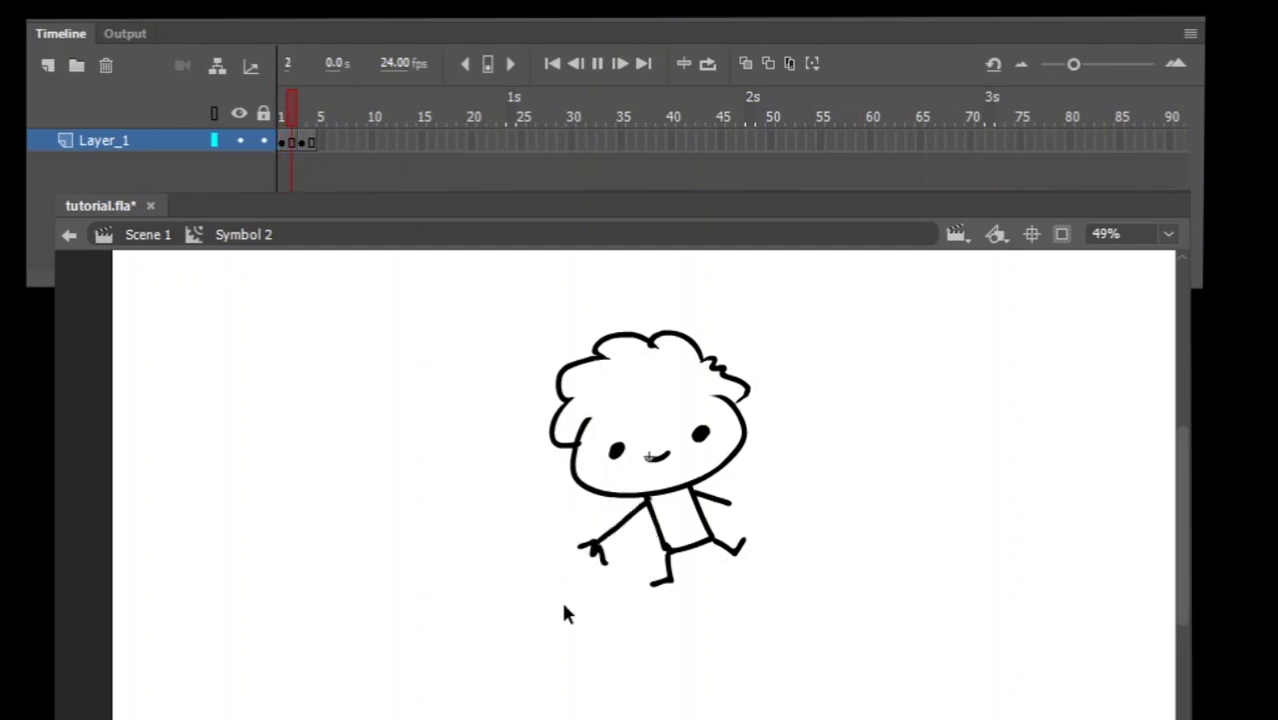
key("Return")
key("Return")
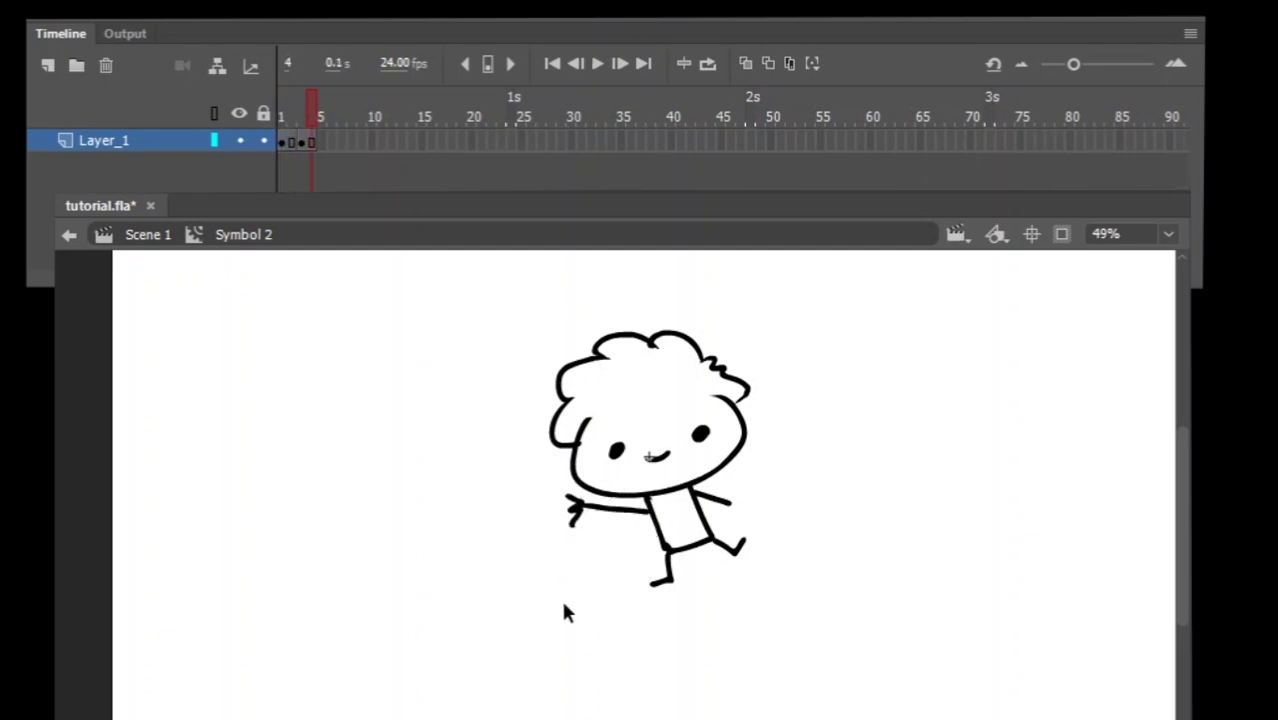
key("Return")
key("ctrl+Return")
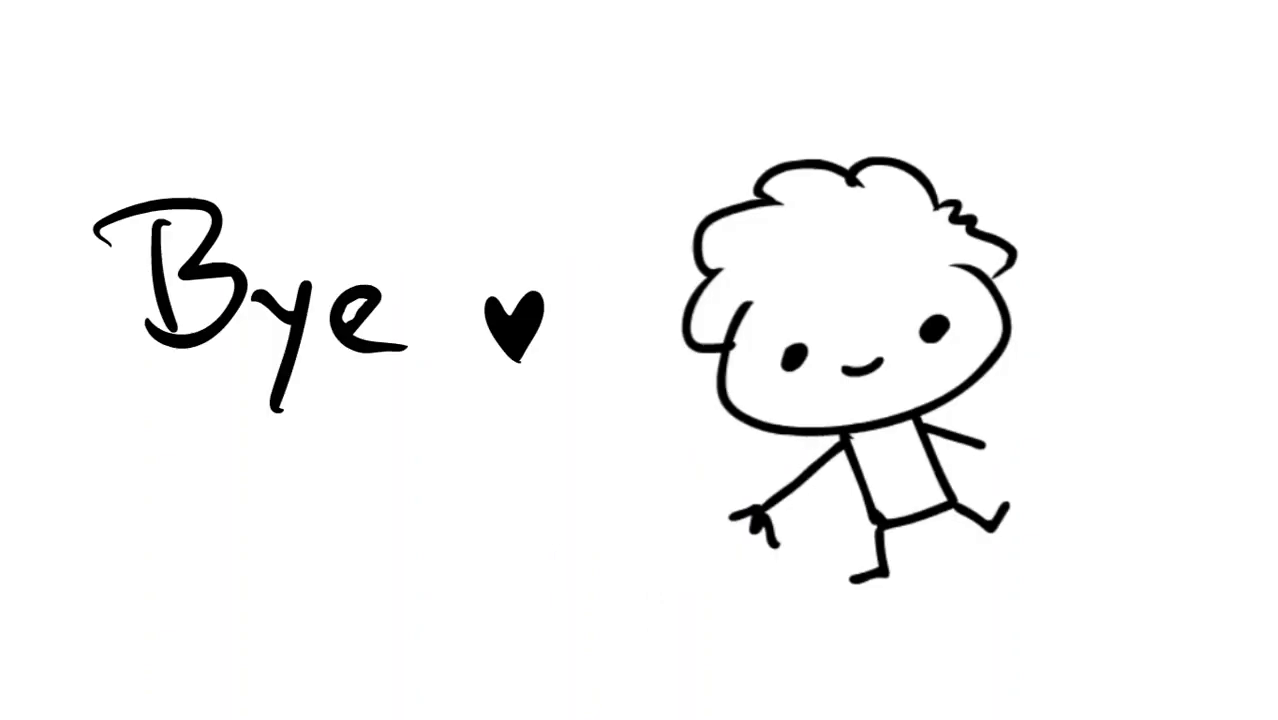